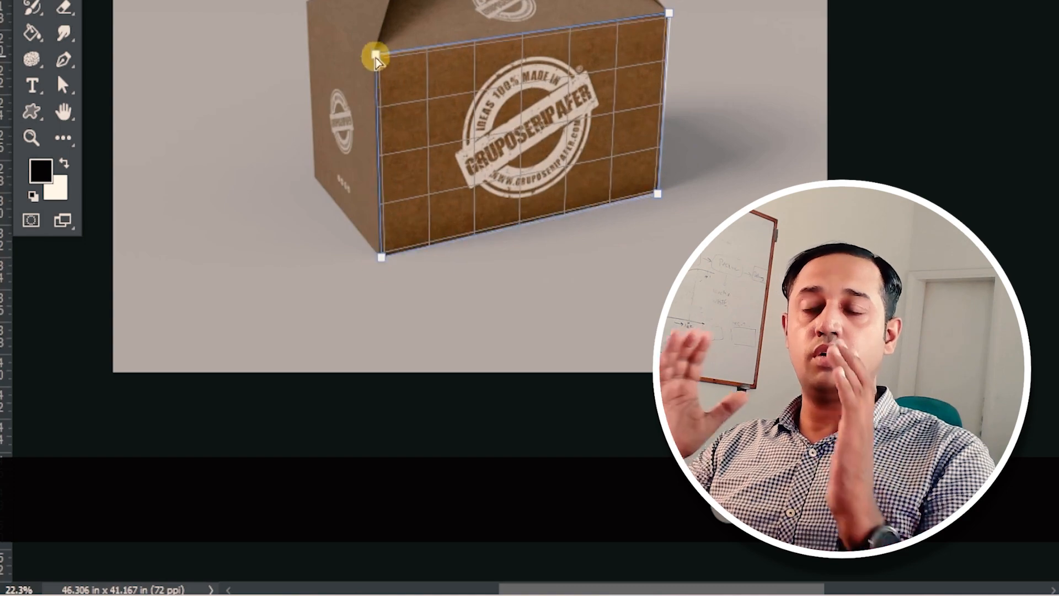
# Step: Fit the upper corner of the perspective crop grid to the edge of the cardboard box's printed front face
pyautogui.moveTo(375, 54); pyautogui.dragTo(375, 57)
pyautogui.scroll(8, 603, 106)
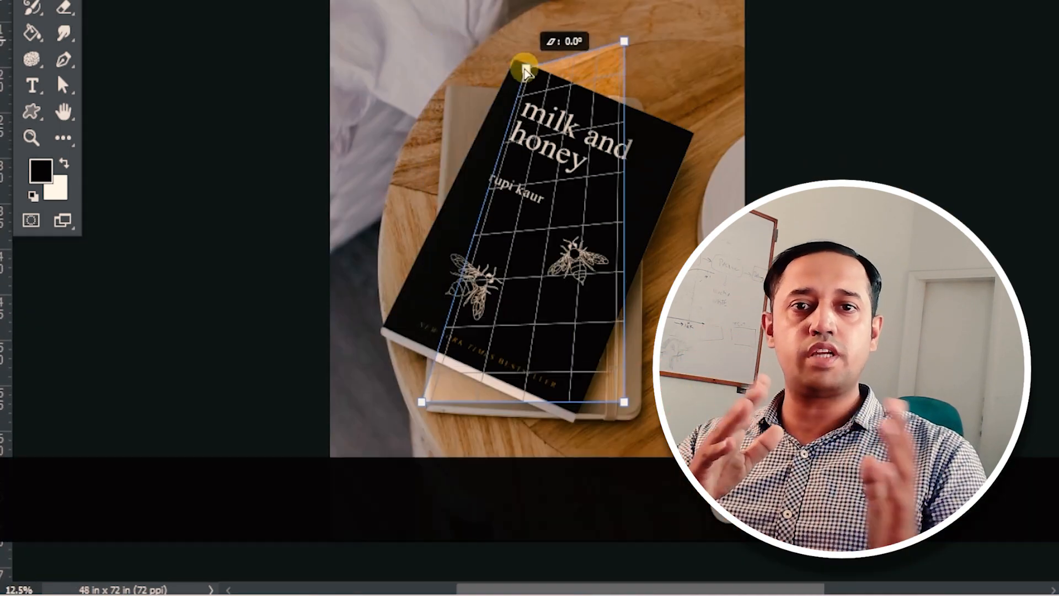
# Step: Fit the perspective crop grid to the four corners of the tilted black book cover and trim the straightened cover
pyautogui.moveTo(622, 40); pyautogui.dragTo(696, 137)
pyautogui.moveTo(624, 401); pyautogui.dragTo(578, 420)
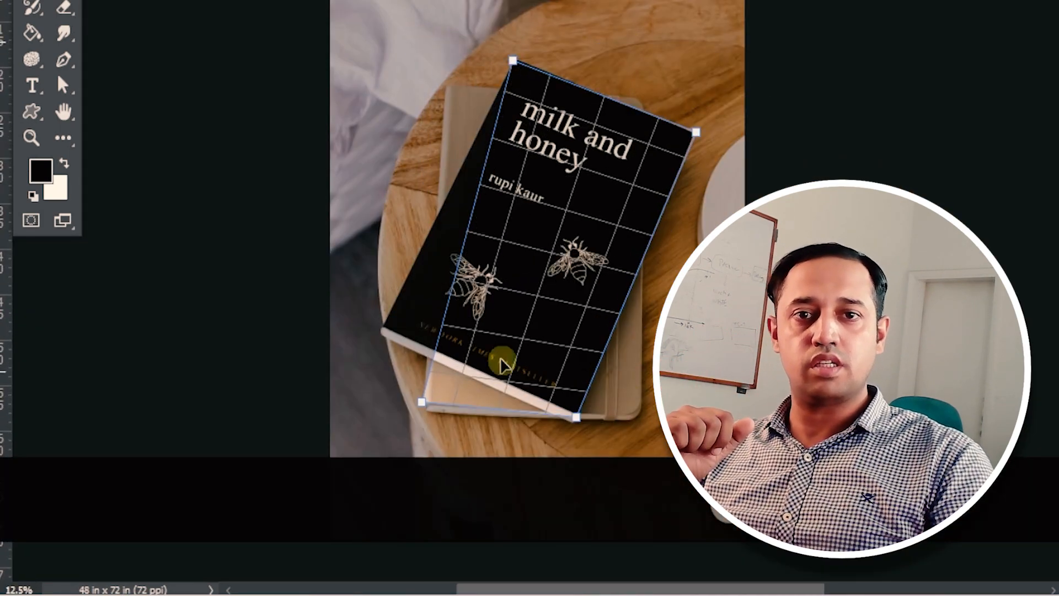
pyautogui.moveTo(421, 402); pyautogui.dragTo(381, 326)
pyautogui.moveTo(513, 60); pyautogui.dragTo(512, 54)
pyautogui.moveTo(696, 134); pyautogui.dragTo(700, 130)
pyautogui.moveTo(578, 419); pyautogui.dragTo(579, 422)
pyautogui.moveTo(380, 326); pyautogui.dragTo(378, 323)
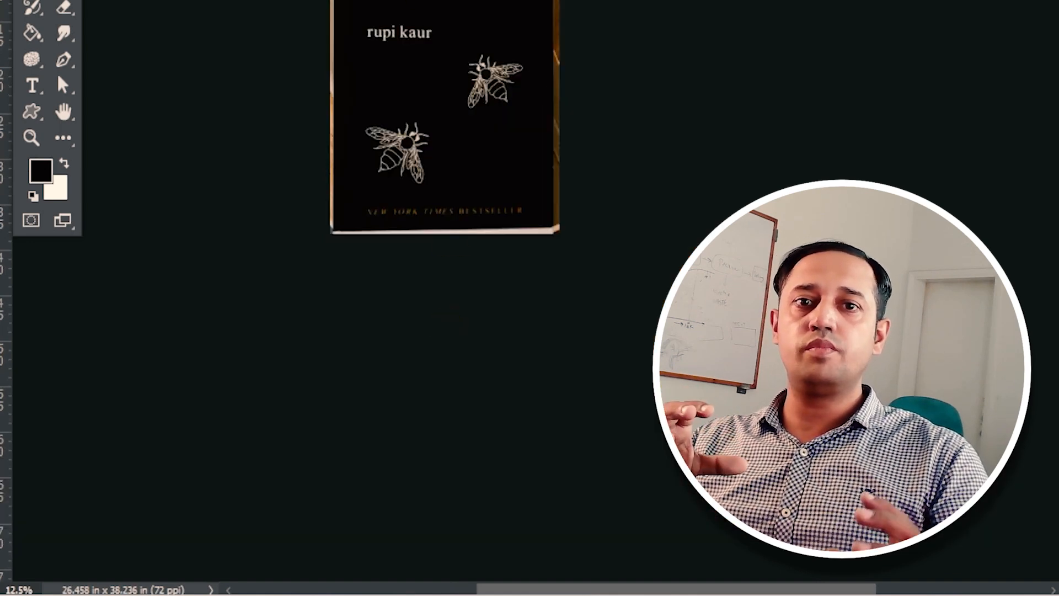
pyautogui.moveTo(558, 233); pyautogui.dragTo(548, 218)
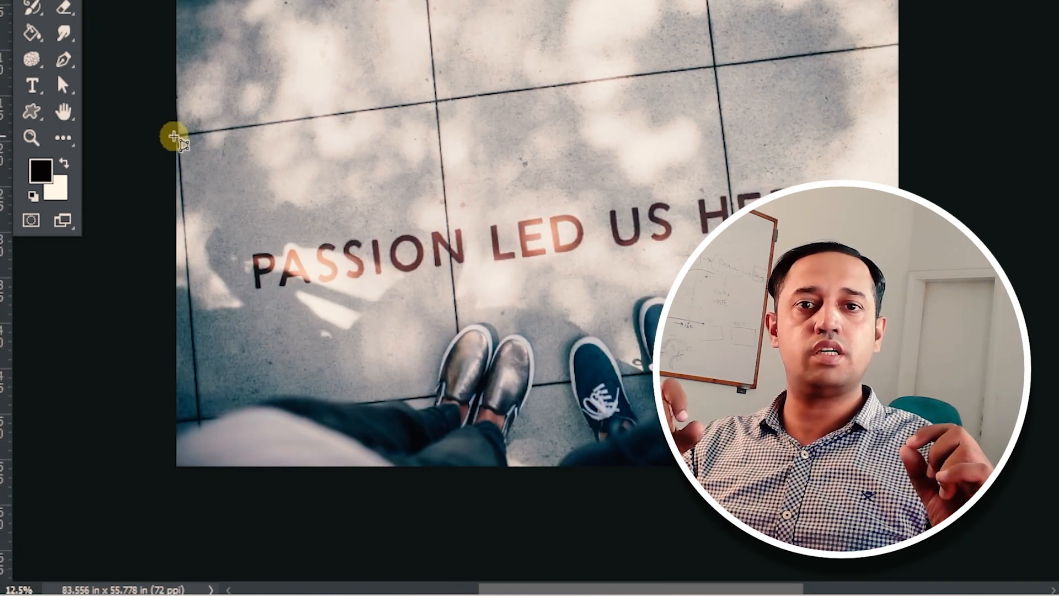
# Step: Place a four-corner perspective crop along the pavement joints around the lettering and extend its lower edge past the feet
pyautogui.click(174, 136)
pyautogui.click(926, 38)
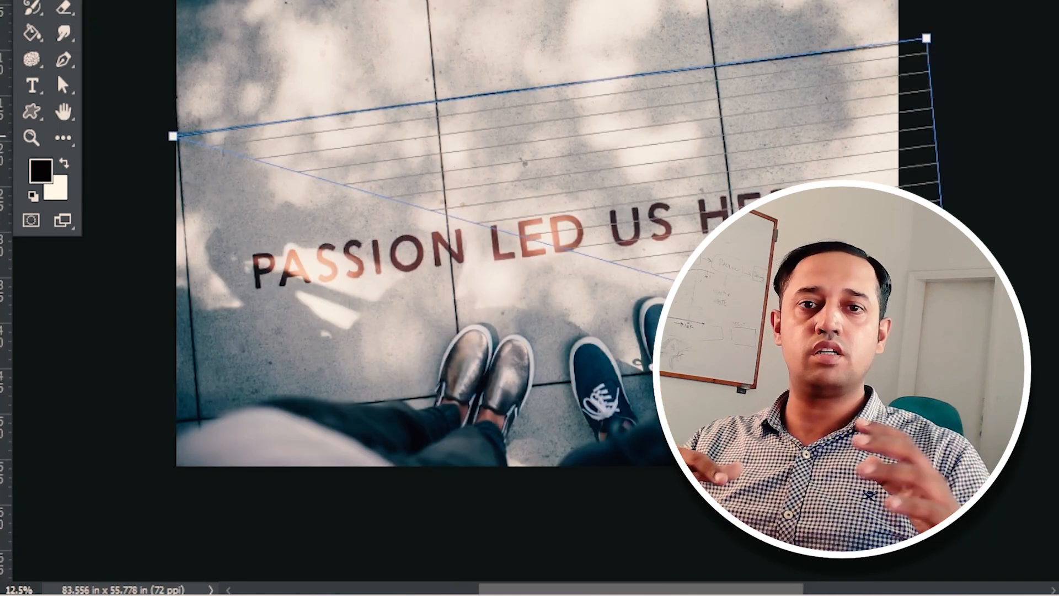
pyautogui.click(937, 342)
pyautogui.click(201, 423)
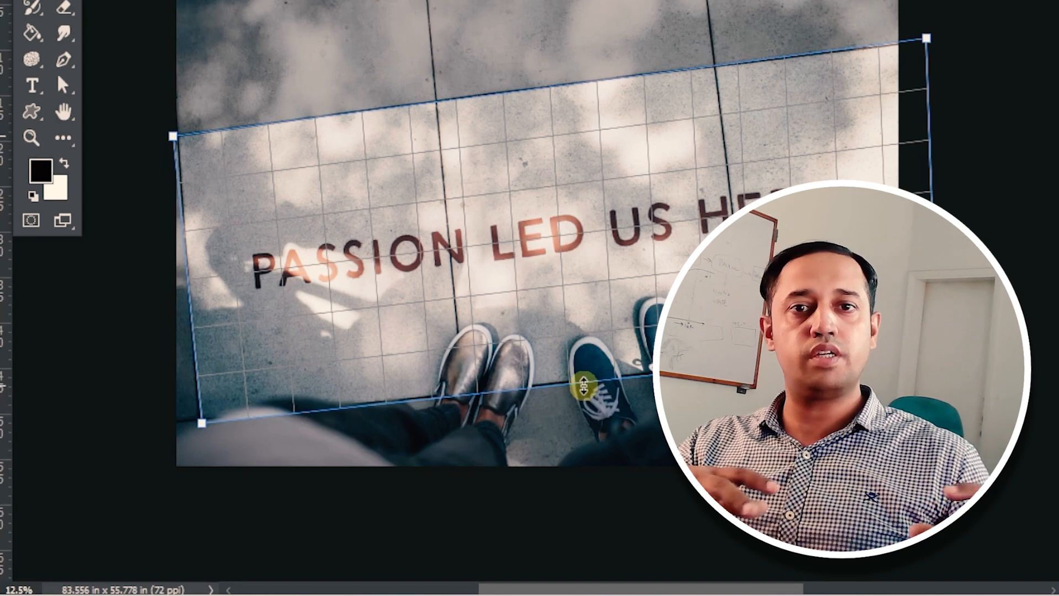
pyautogui.moveTo(598, 394); pyautogui.dragTo(574, 541)
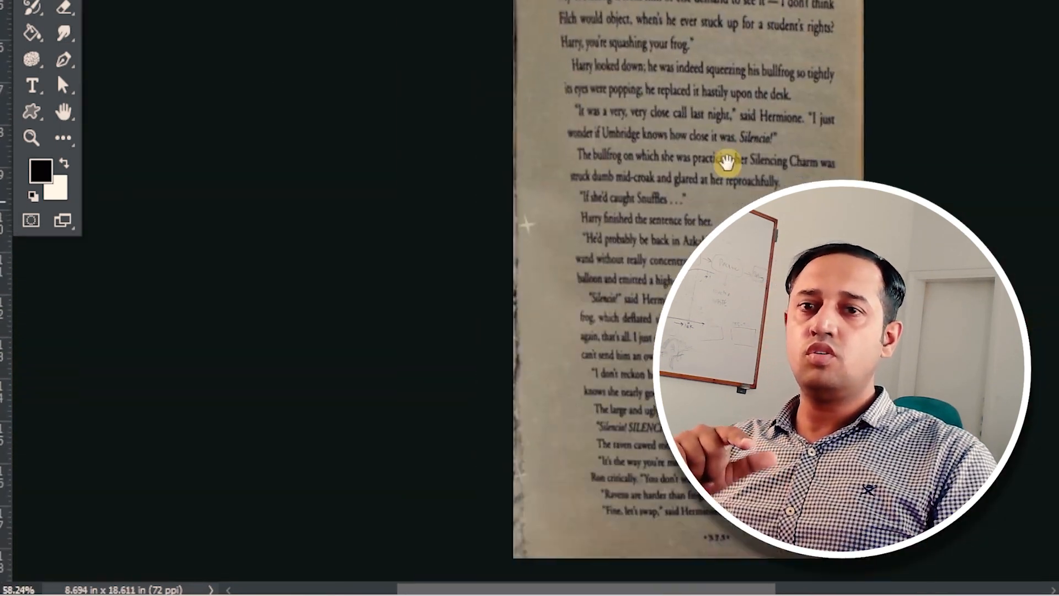
pyautogui.moveTo(567, 402); pyautogui.dragTo(530, 403)
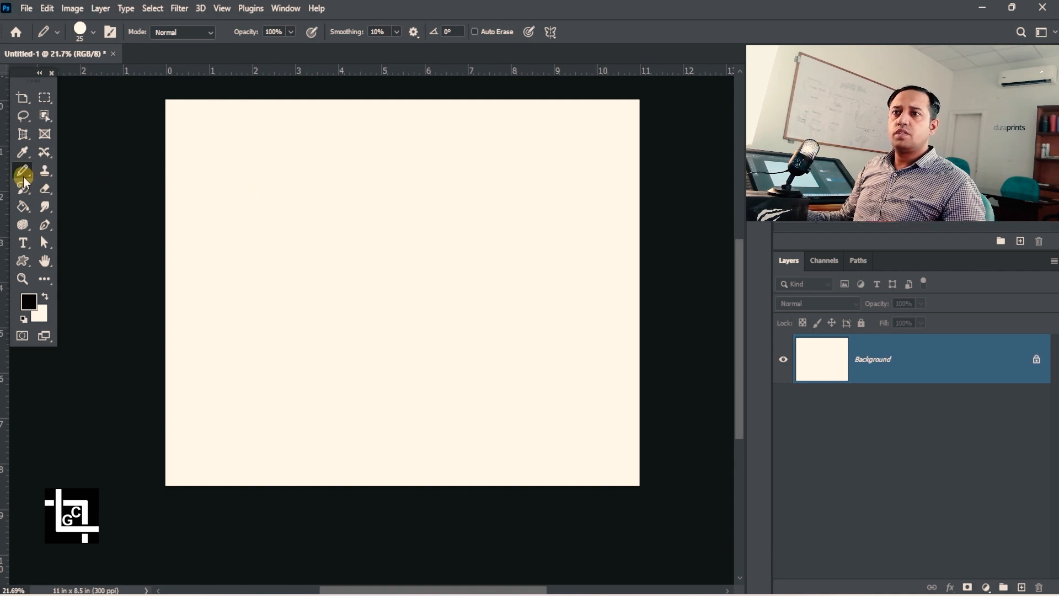
# Step: Choose the Perspective Crop Tool, switch to the regular Crop Tool for comparison, and return to the Perspective Crop Tool
pyautogui.click(25, 138)
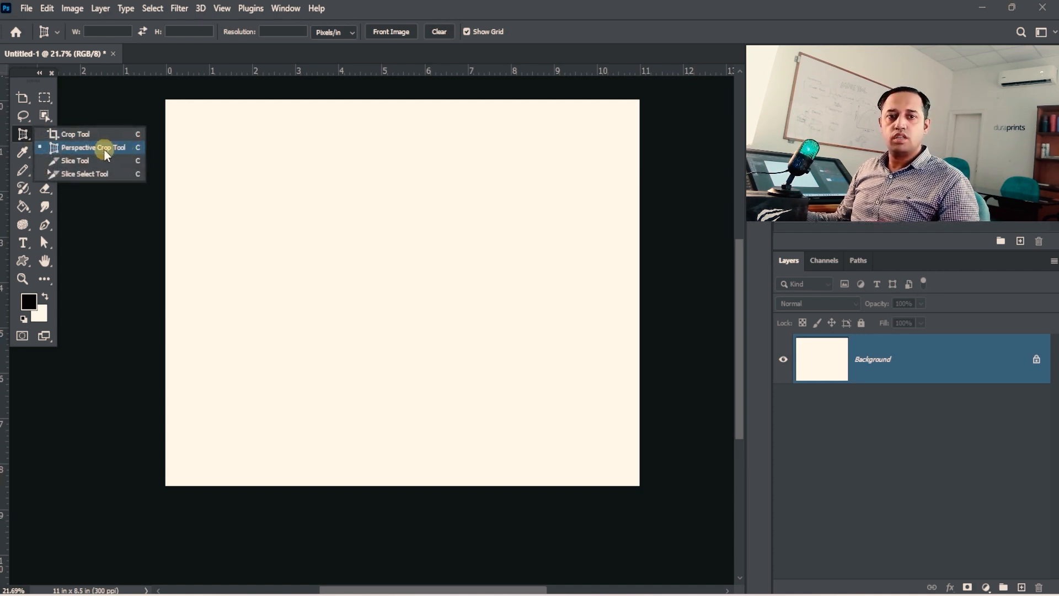
pyautogui.click(48, 134)
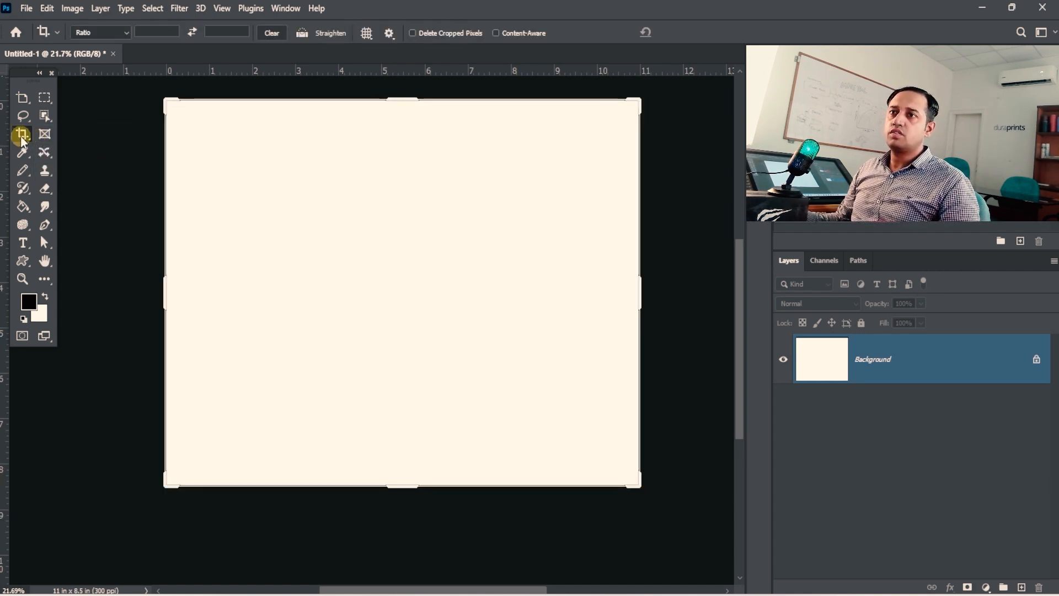
pyautogui.rightClick(27, 132)
pyautogui.click(61, 148)
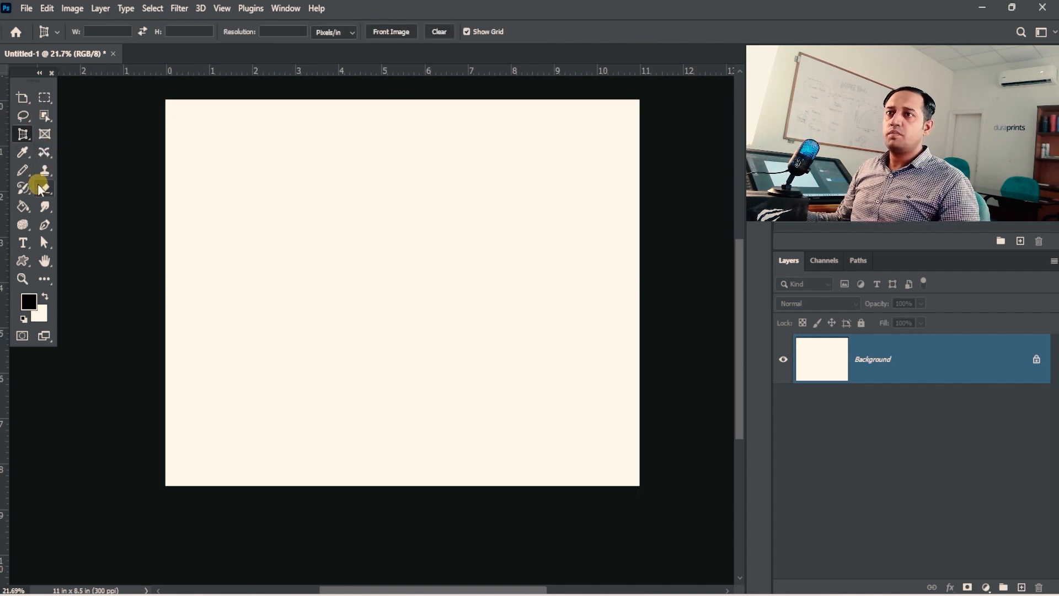
# Step: Draw a face profile looking left along the canvas's right edge with the Pencil Tool, and add an oval eye
pyautogui.click(23, 171)
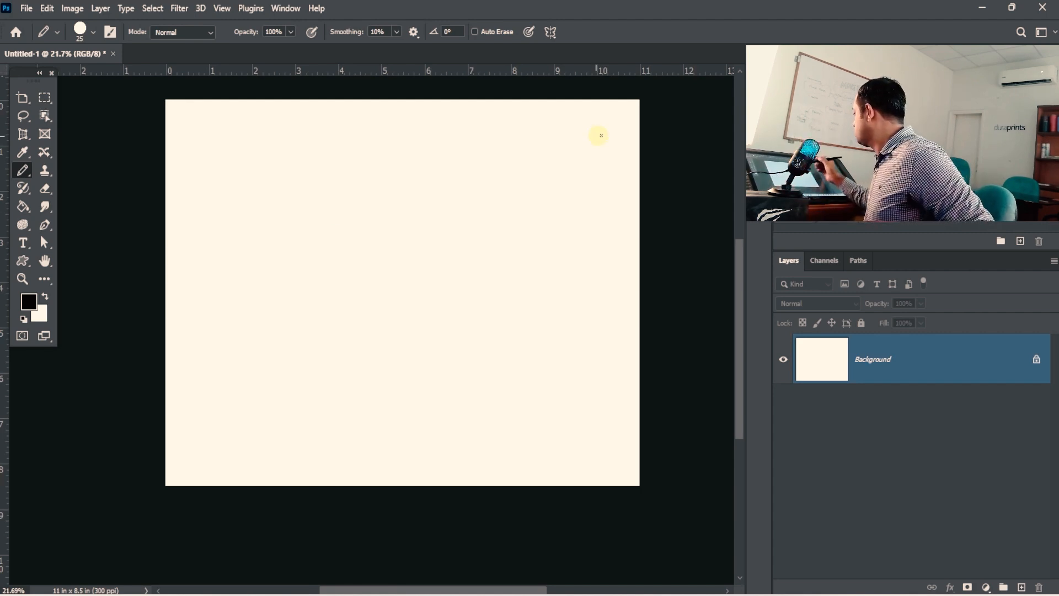
pyautogui.moveTo(649, 119)
pyautogui.mouseDown()
pyautogui.moveTo(631, 121)
pyautogui.moveTo(577, 184)
pyautogui.moveTo(571, 256)
pyautogui.moveTo(545, 316)
pyautogui.moveTo(587, 366)
pyautogui.moveTo(610, 376)
pyautogui.moveTo(640, 450)
pyautogui.mouseUp()
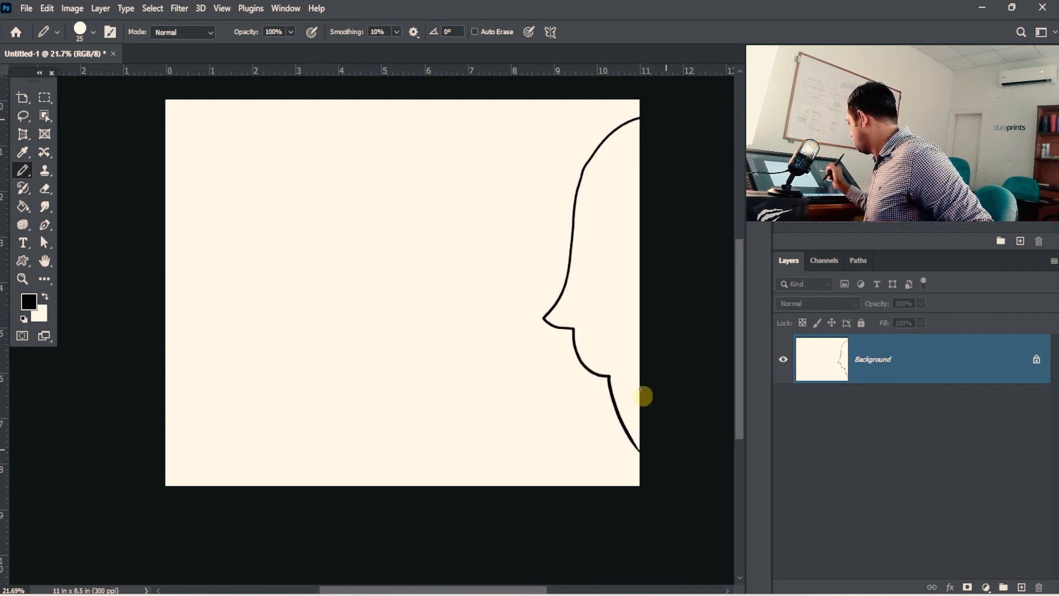
pyautogui.moveTo(602, 228); pyautogui.dragTo(599, 210)
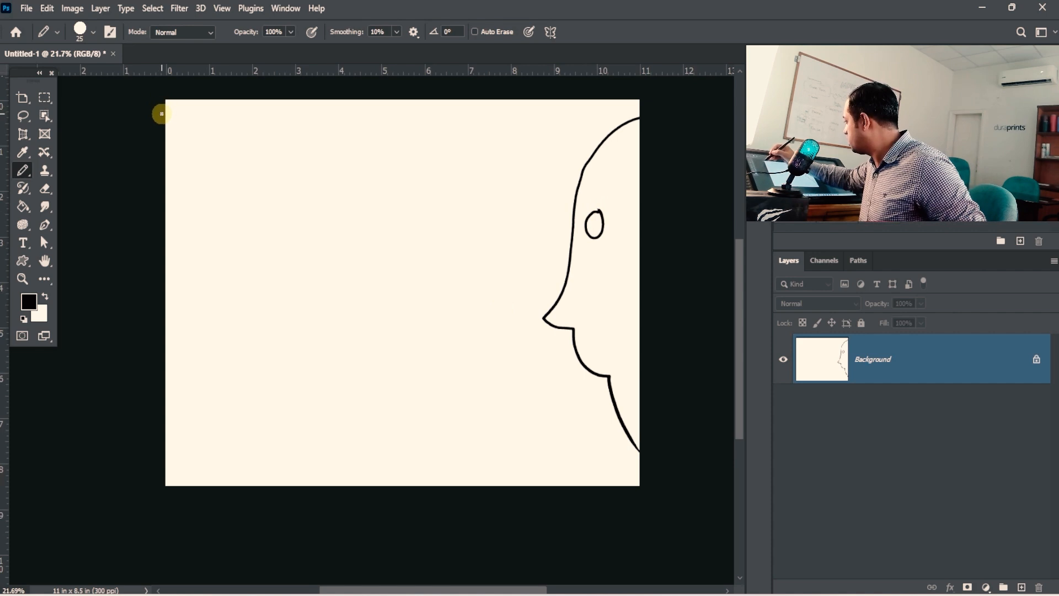
# Step: Draw two nested outlines of a receding frame with straight pencil lines, starting and ending at the canvas's left edge
pyautogui.keyDown('shift'); pyautogui.click(469, 224); pyautogui.keyUp('shift')
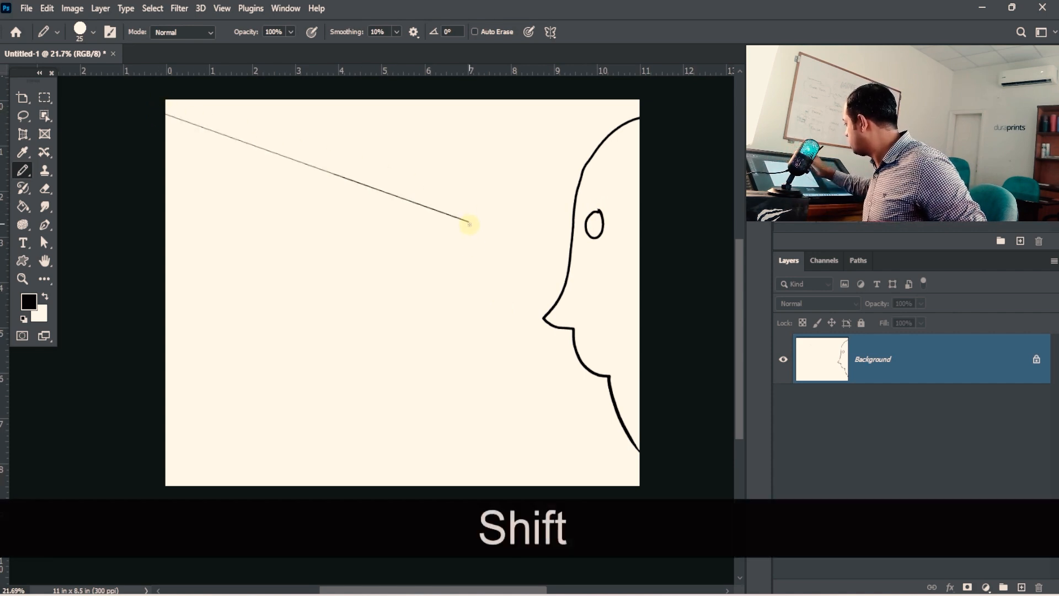
pyautogui.keyDown('shift'); pyautogui.click(478, 407); pyautogui.keyUp('shift')
pyautogui.keyDown('shift'); pyautogui.click(166, 480); pyautogui.keyUp('shift')
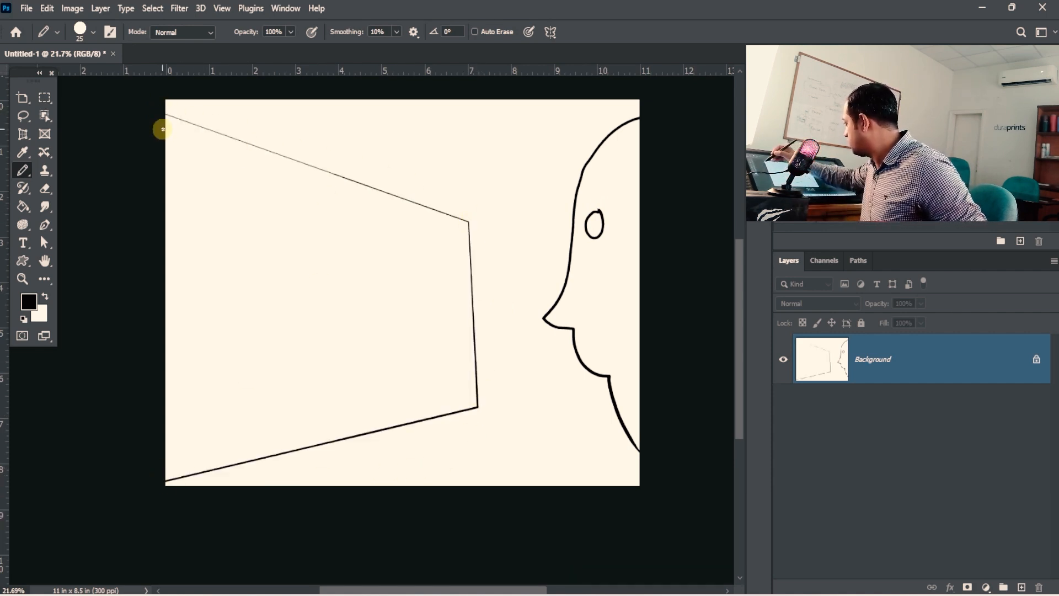
pyautogui.click(164, 128)
pyautogui.keyDown('shift'); pyautogui.click(449, 228); pyautogui.keyUp('shift')
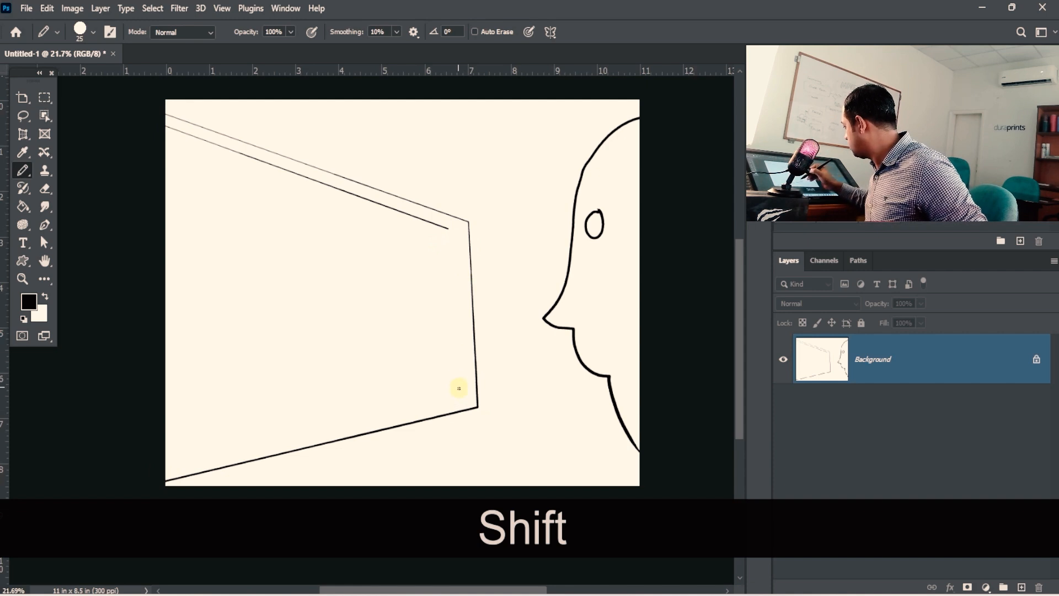
pyautogui.keyDown('shift'); pyautogui.click(461, 396); pyautogui.keyUp('shift')
pyautogui.keyDown('shift'); pyautogui.click(164, 464); pyautogui.keyUp('shift')
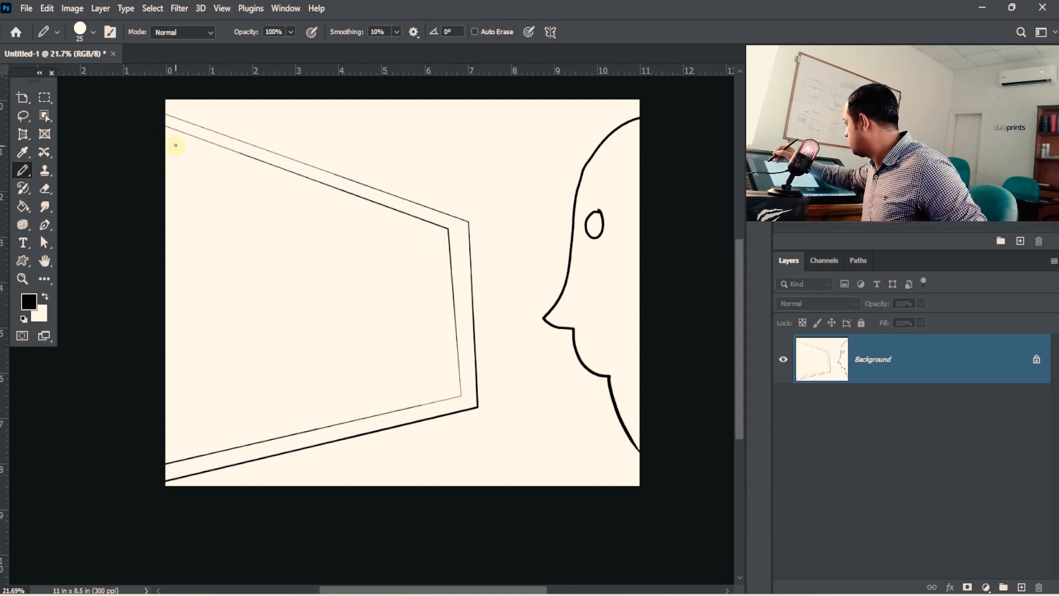
# Step: Draw three pairs of near-vertical straight lines across the frame as vertical bars, declining Sticky Keys
pyautogui.keyDown('shift'); pyautogui.click(233, 450); pyautogui.keyUp('shift')
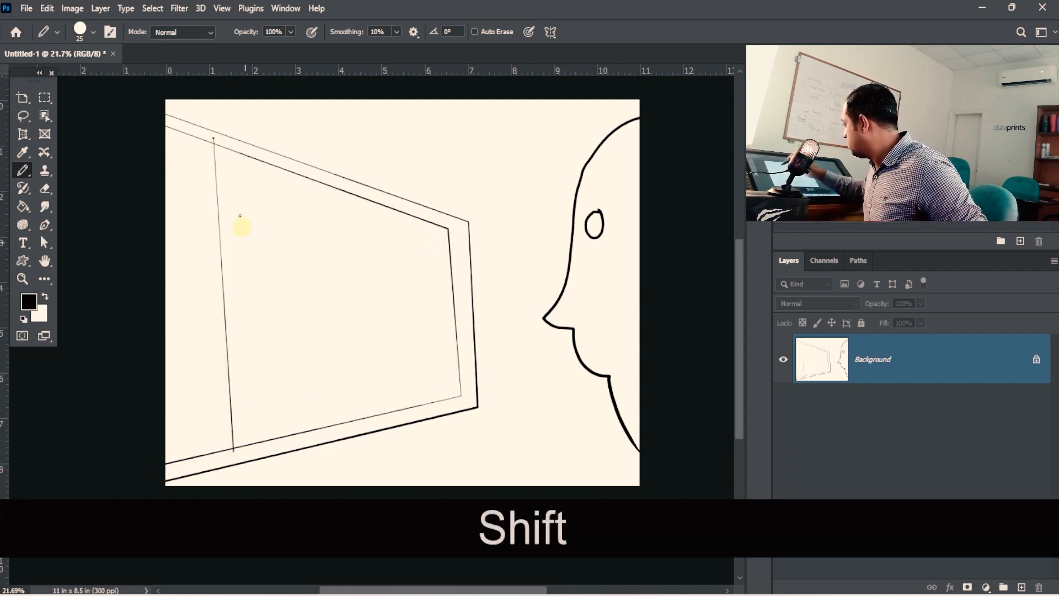
pyautogui.click(223, 143)
pyautogui.keyDown('shift'); pyautogui.click(247, 445); pyautogui.keyUp('shift')
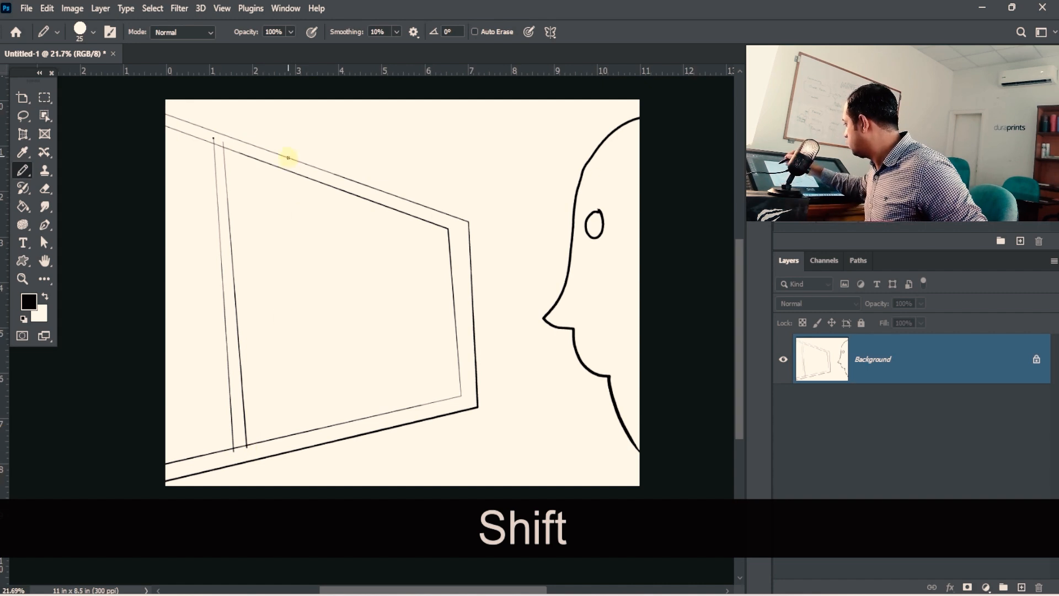
pyautogui.click(307, 177)
pyautogui.keyDown('shift'); pyautogui.click(327, 426); pyautogui.keyUp('shift')
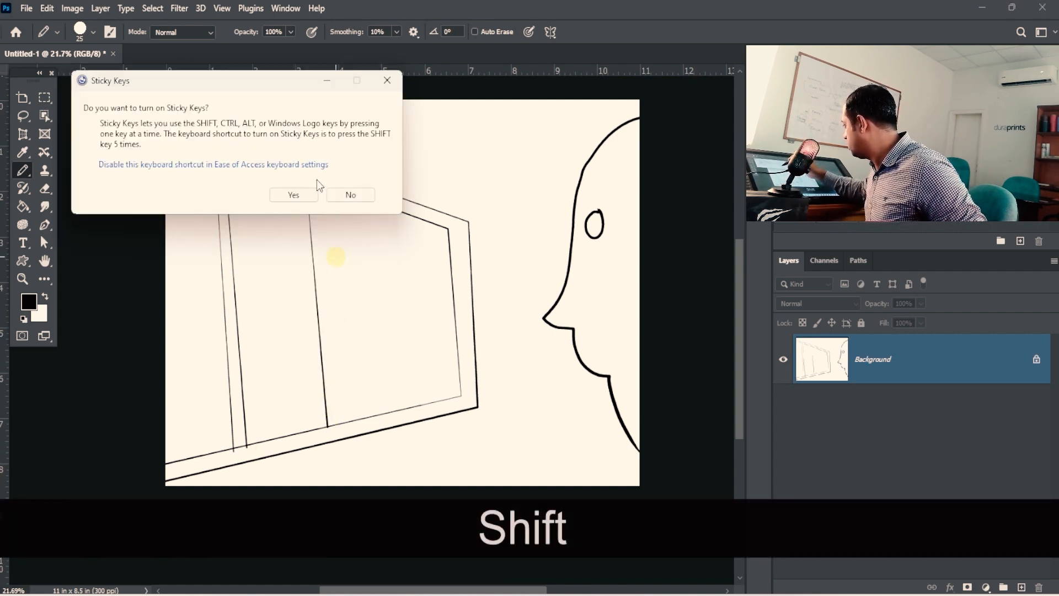
pyautogui.click(349, 194)
pyautogui.click(315, 175)
pyautogui.keyDown('shift'); pyautogui.click(339, 427); pyautogui.keyUp('shift')
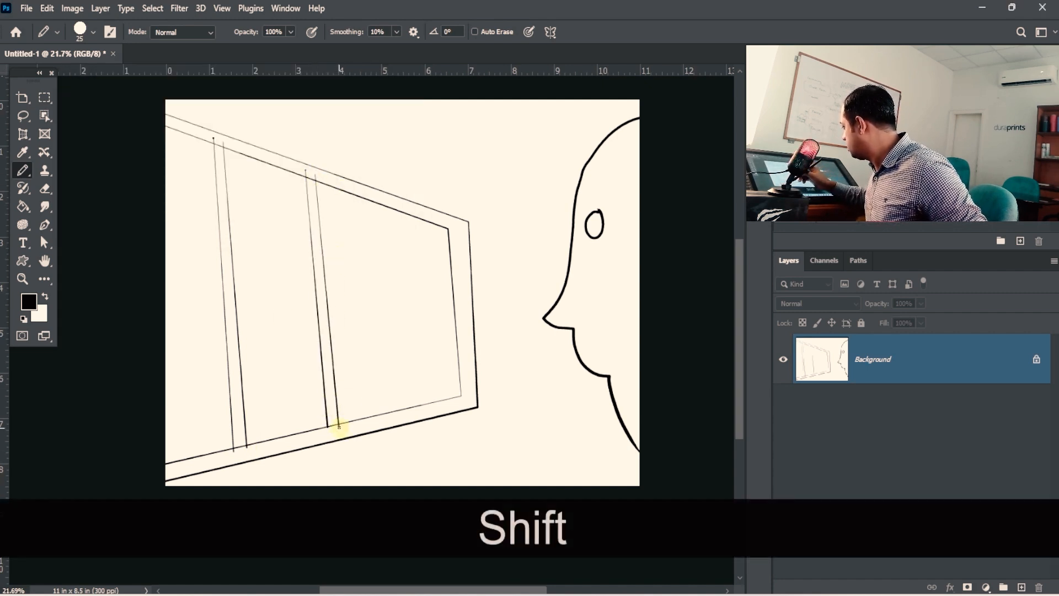
pyautogui.click(386, 202)
pyautogui.keyDown('shift'); pyautogui.click(405, 412); pyautogui.keyUp('shift')
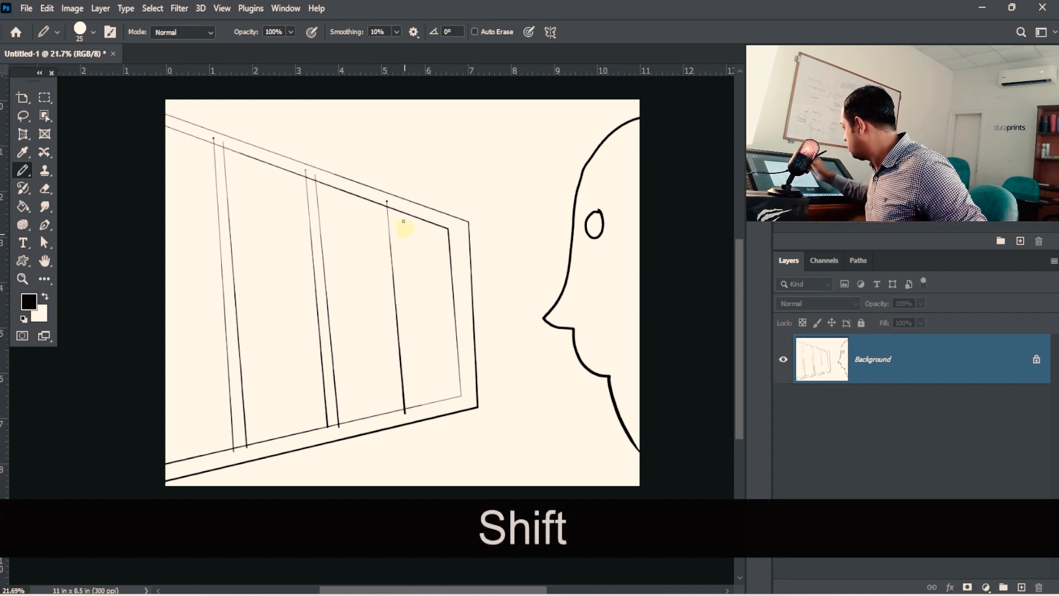
pyautogui.click(396, 205)
pyautogui.keyDown('shift'); pyautogui.click(417, 412); pyautogui.keyUp('shift')
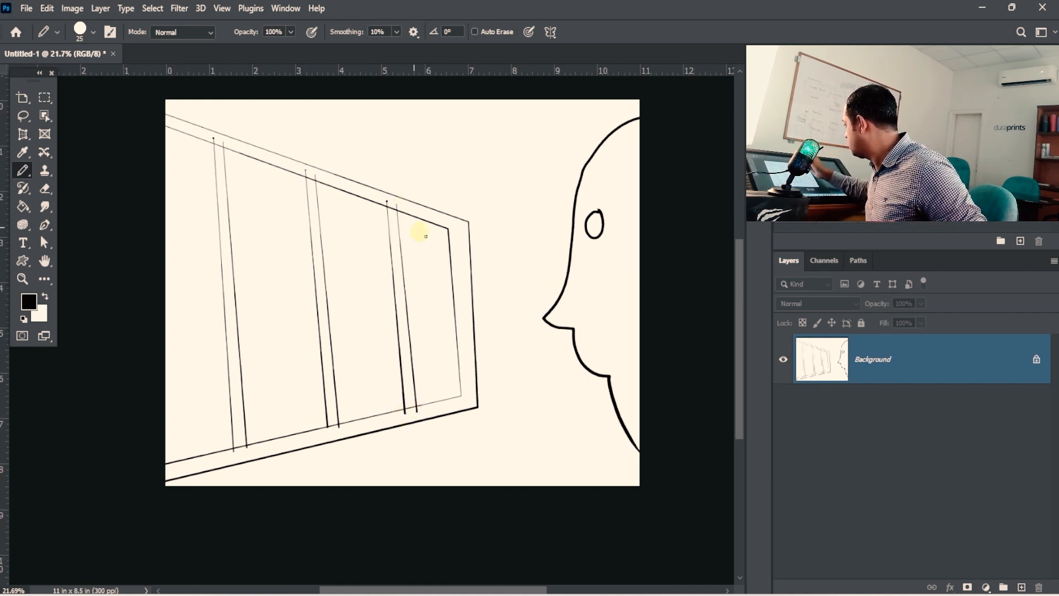
# Step: Draw three pairs of converging lines from the canvas's left edge to the frame's right side as crossbars, declining Sticky Keys
pyautogui.keyDown('shift'); pyautogui.click(146, 180); pyautogui.keyUp('shift')
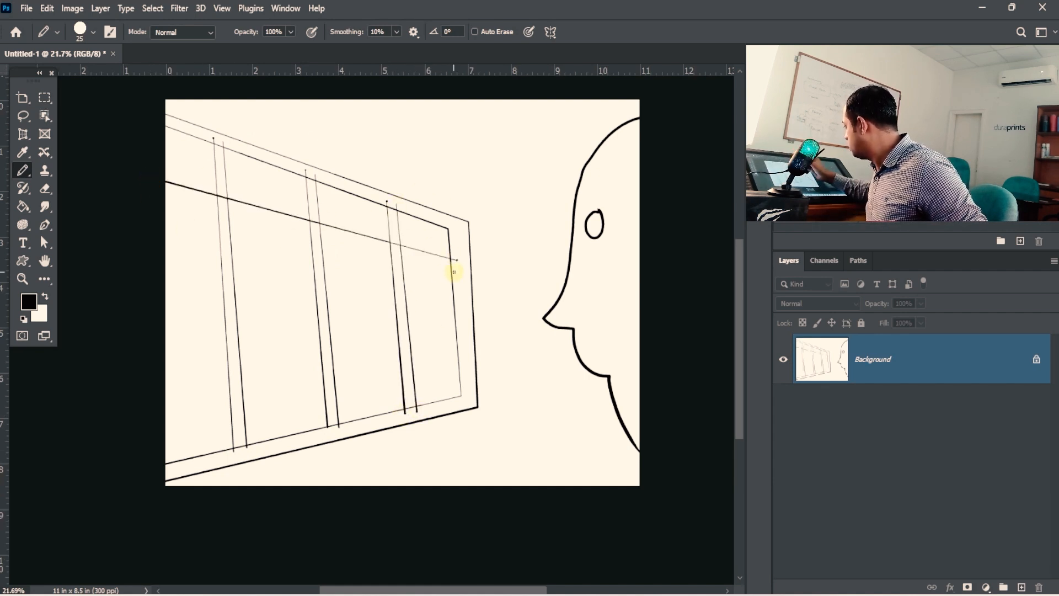
pyautogui.click(156, 199)
pyautogui.keyDown('shift'); pyautogui.click(457, 271); pyautogui.keyUp('shift')
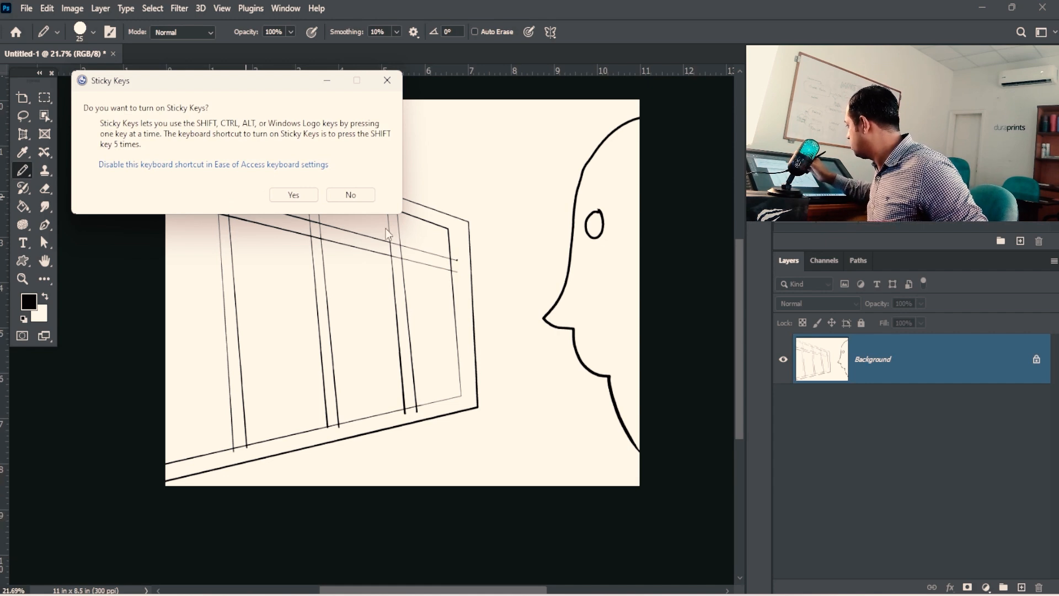
pyautogui.click(342, 194)
pyautogui.click(151, 280)
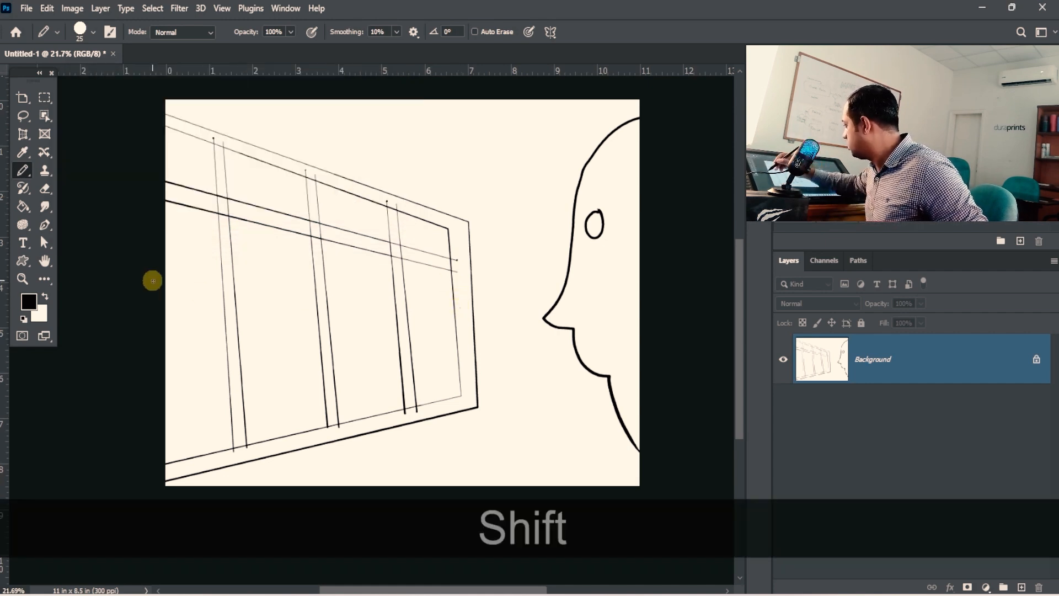
pyautogui.keyDown('shift'); pyautogui.click(460, 307); pyautogui.keyUp('shift')
pyautogui.keyDown('shift'); pyautogui.click(168, 304); pyautogui.keyUp('shift')
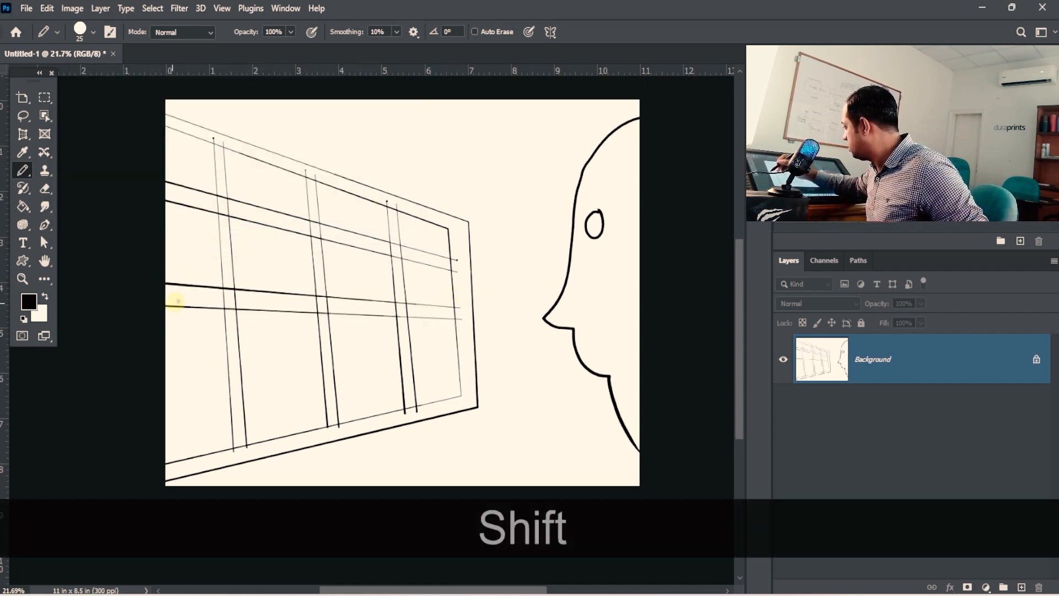
pyautogui.click(153, 366)
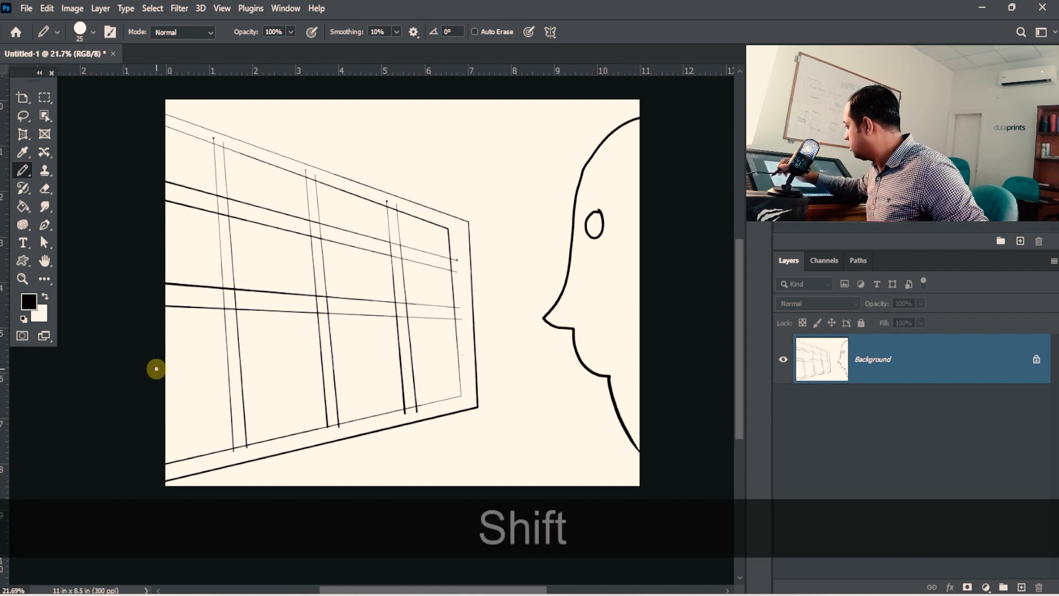
pyautogui.keyDown('shift'); pyautogui.click(462, 354); pyautogui.keyUp('shift')
pyautogui.keyDown('shift'); pyautogui.click(153, 393); pyautogui.keyUp('shift')
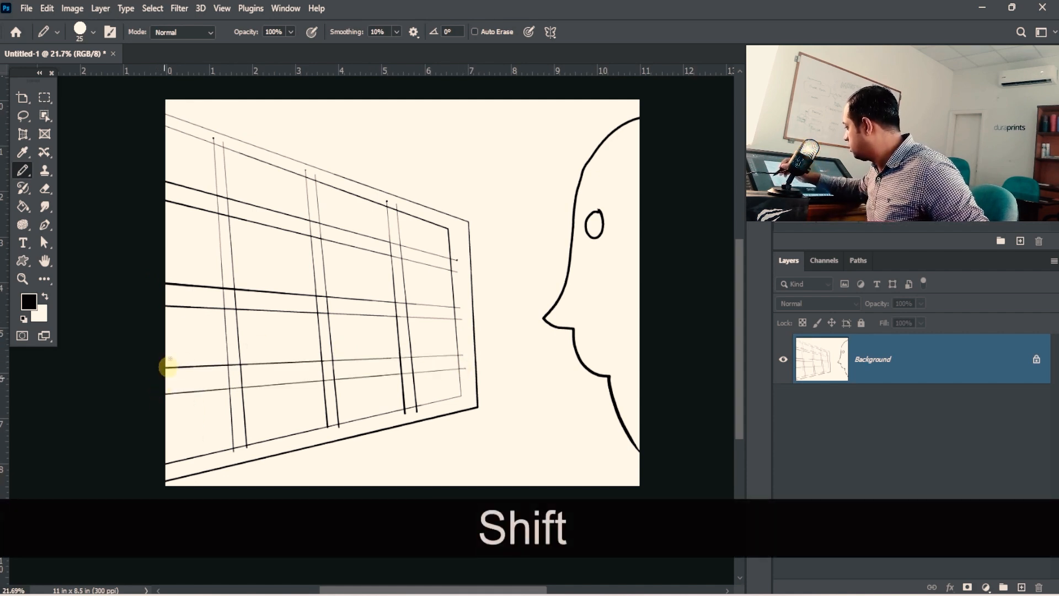
# Step: Fill the left ends of the three crossbars and the leftmost vertical bar between them with black using the Paint Bucket
pyautogui.click(27, 206)
pyautogui.click(221, 376)
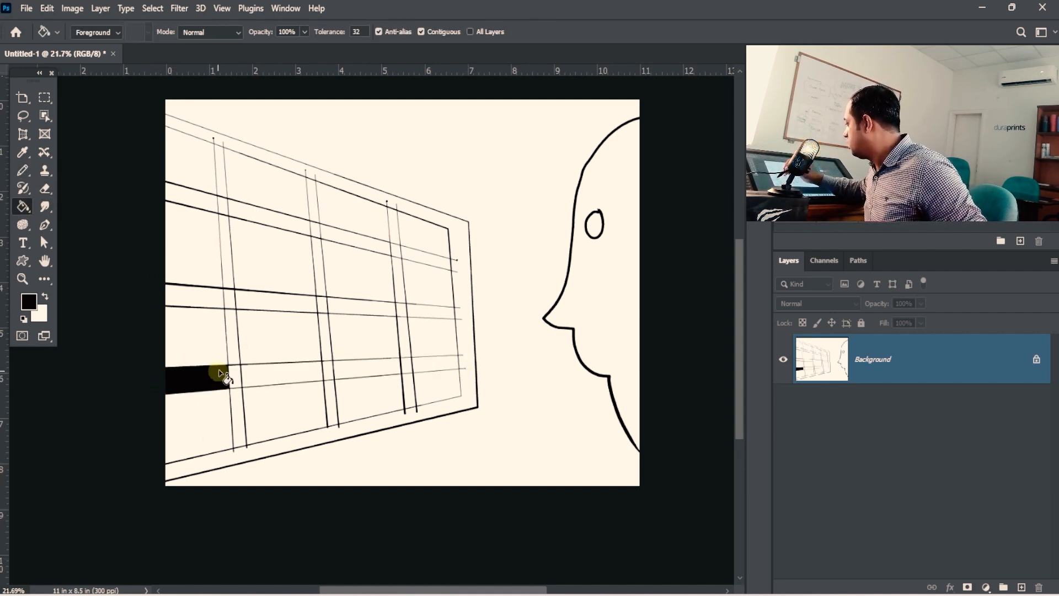
pyautogui.click(230, 296)
pyautogui.click(250, 305)
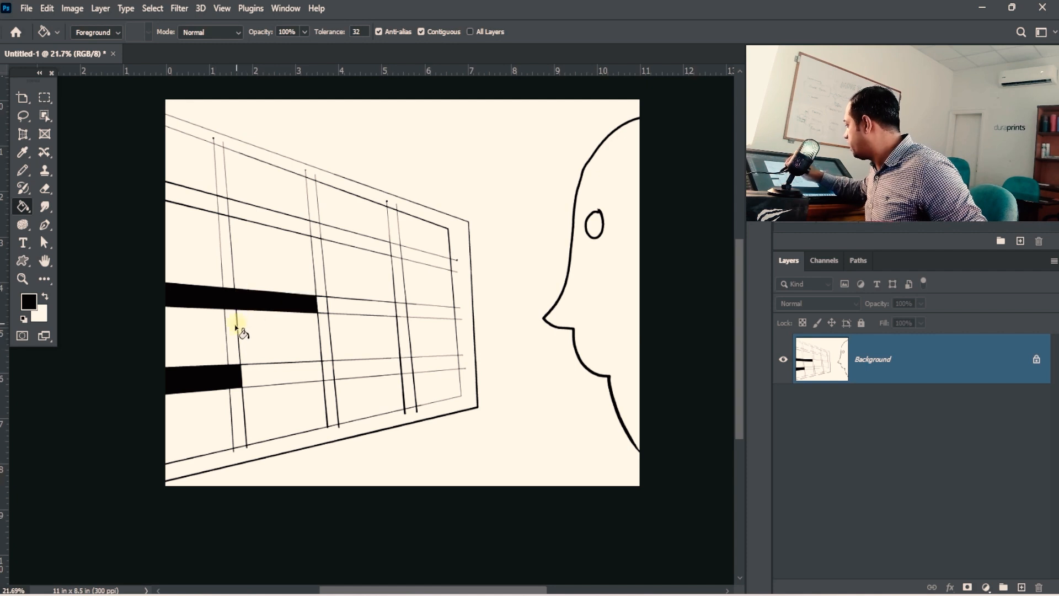
pyautogui.click(234, 330)
pyautogui.click(227, 241)
pyautogui.click(224, 205)
pyautogui.click(209, 199)
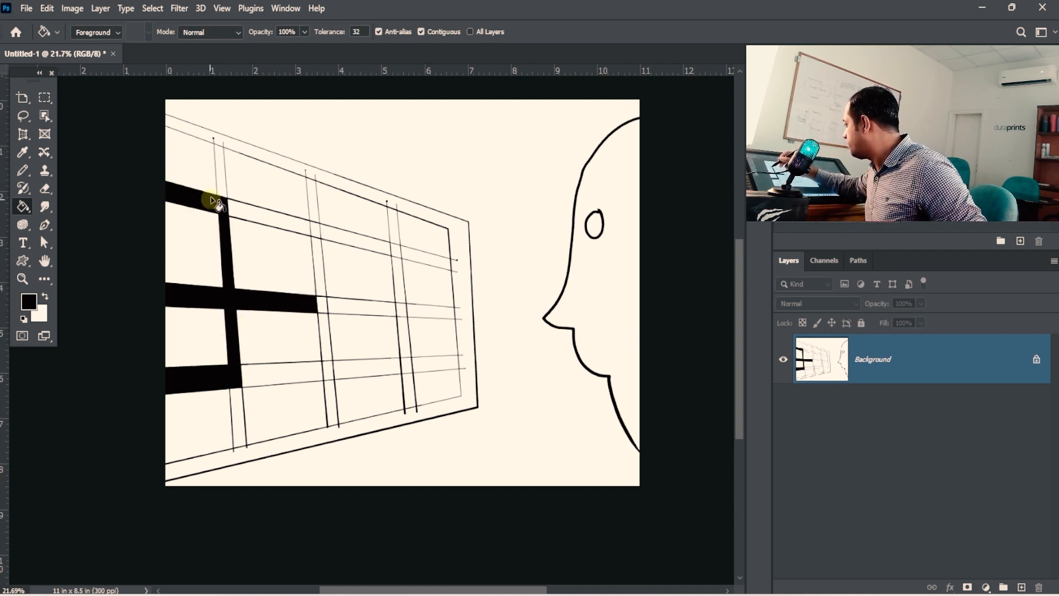
# Step: Fill the outer frame, the rest of the upper crossbar and the vertical bars above it with black
pyautogui.click(221, 173)
pyautogui.click(219, 141)
pyautogui.click(296, 220)
pyautogui.click(314, 229)
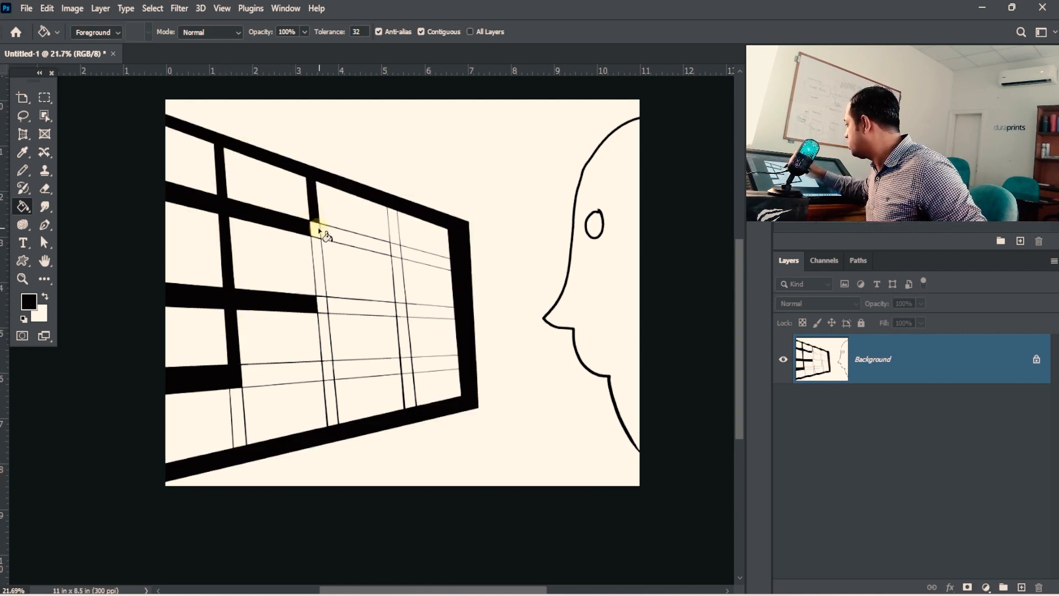
pyautogui.click(355, 239)
pyautogui.click(393, 235)
pyautogui.click(415, 252)
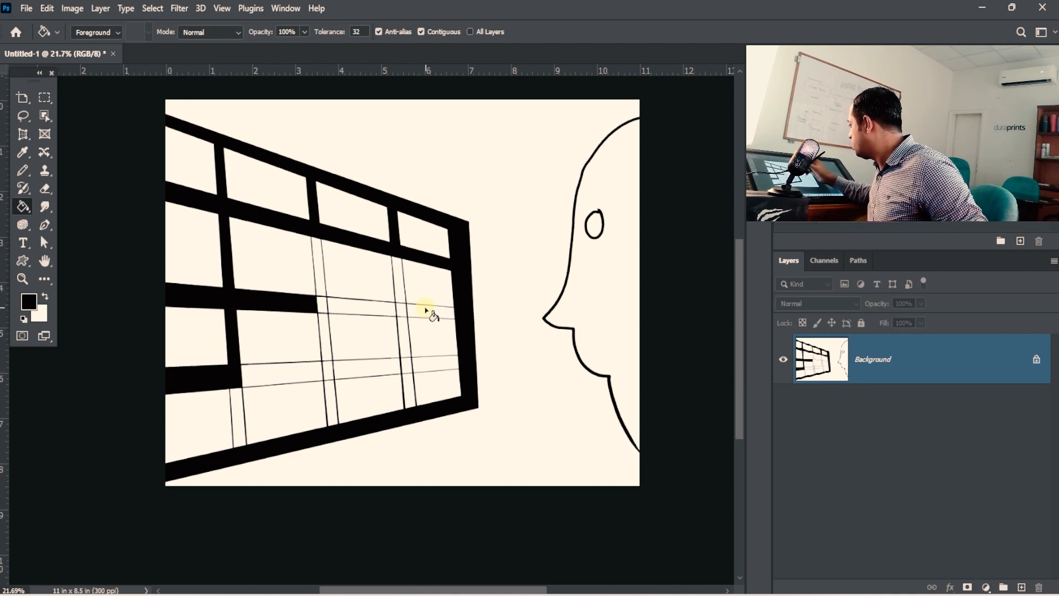
# Step: Fill the rest of the middle crossbar and the vertical bars directly above it with black
pyautogui.click(427, 309)
pyautogui.click(402, 298)
pyautogui.click(373, 312)
pyautogui.click(319, 276)
pyautogui.click(323, 303)
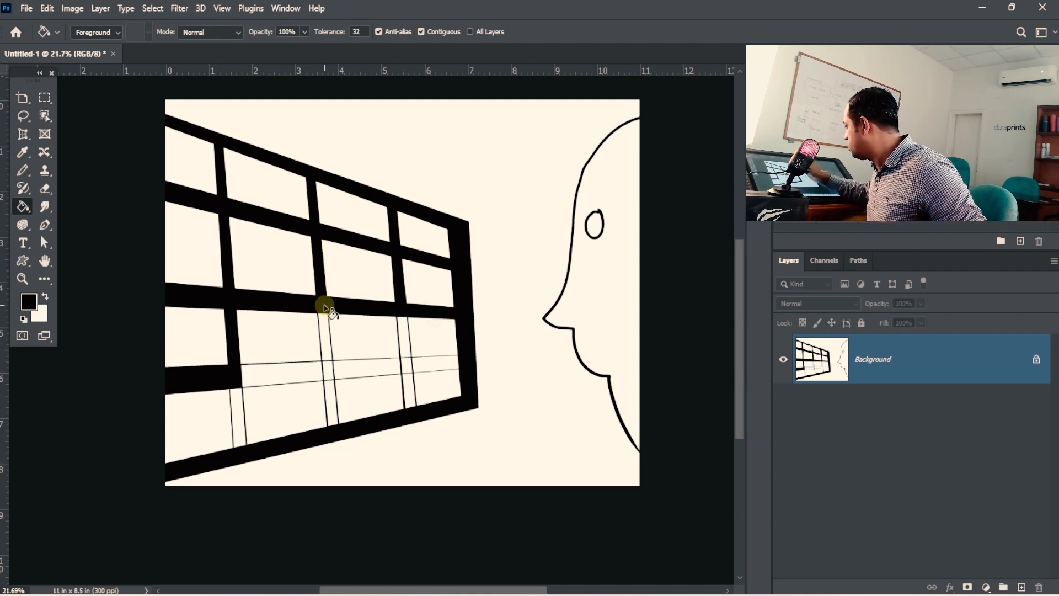
# Step: Fill the second vertical bar below the middle crossbar and the lower crossbar up to the third vertical bar with black
pyautogui.click(353, 369)
pyautogui.click(329, 347)
pyautogui.click(330, 374)
pyautogui.click(332, 397)
pyautogui.click(307, 371)
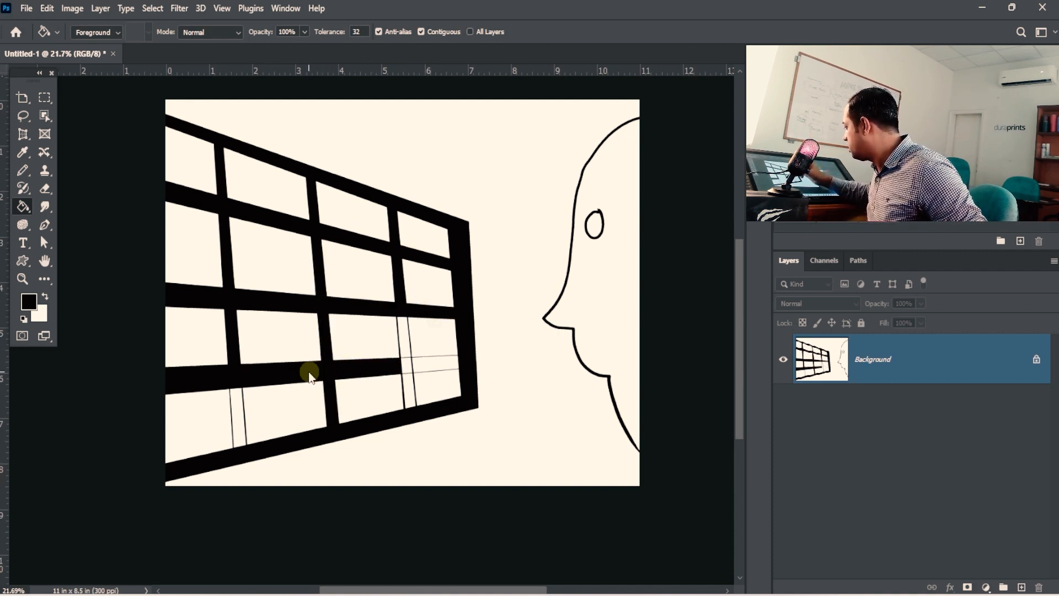
# Step: Fill the remaining lower grid segments and the viewer's head with black, leaving the eye unfilled
pyautogui.click(408, 386)
pyautogui.click(407, 366)
pyautogui.click(433, 364)
pyautogui.click(241, 415)
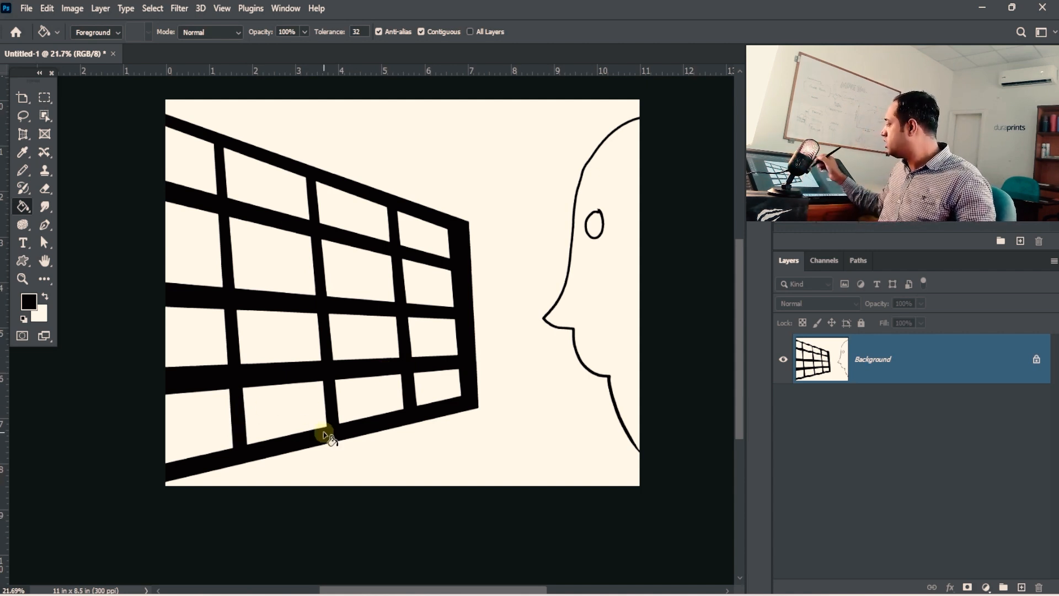
pyautogui.click(602, 285)
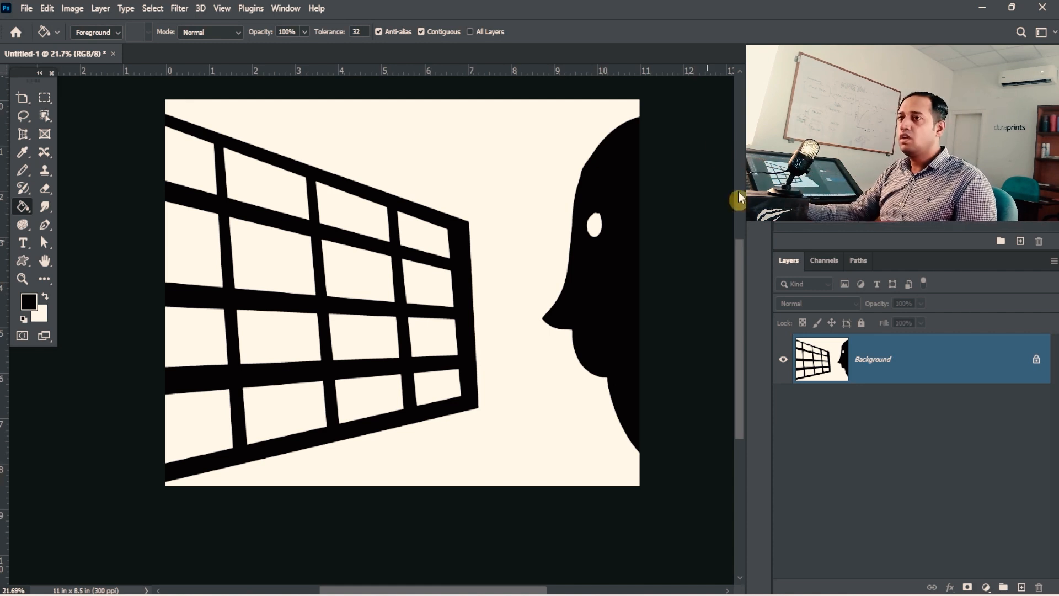
# Step: Draw a Perspective Crop area over the window grid and fit its corners to the outer corners of the frame
pyautogui.click(25, 135)
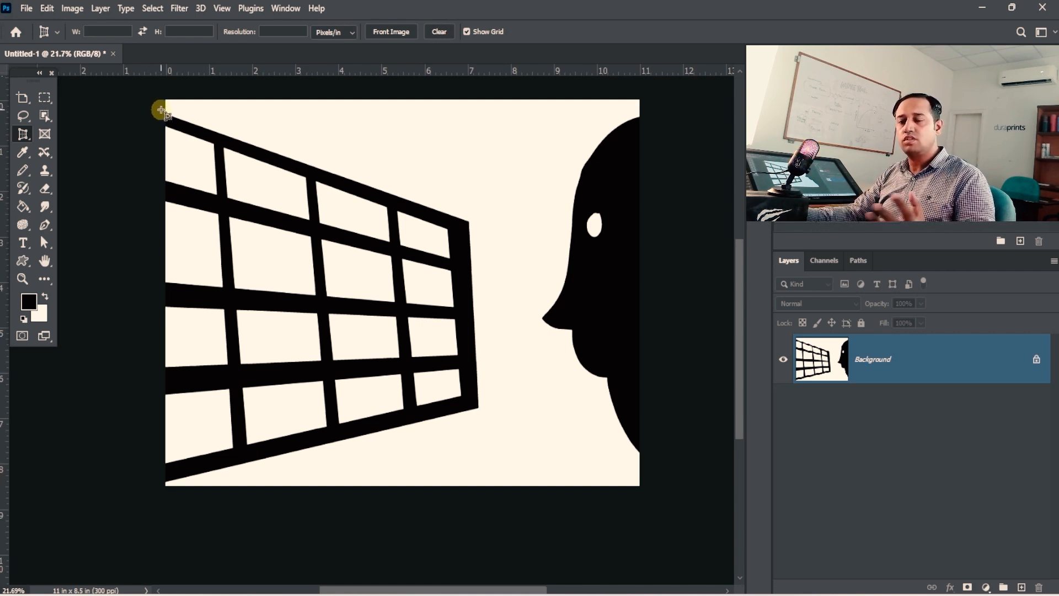
pyautogui.moveTo(163, 108)
pyautogui.mouseDown()
pyautogui.moveTo(366, 425)
pyautogui.moveTo(493, 485)
pyautogui.mouseUp()
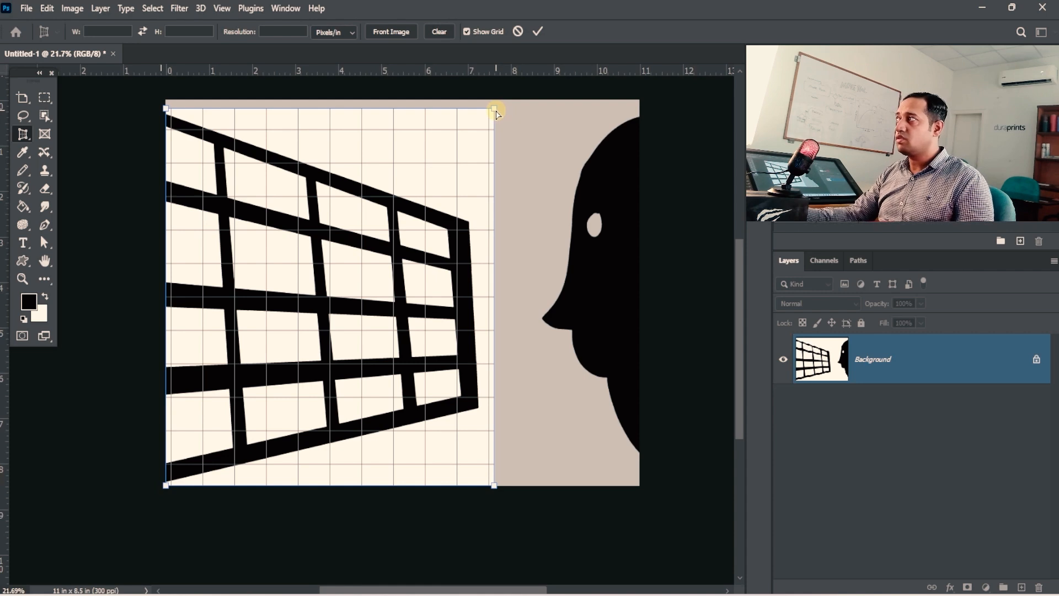
pyautogui.press('ctrl')
pyautogui.moveTo(472, 211); pyautogui.dragTo(470, 222)
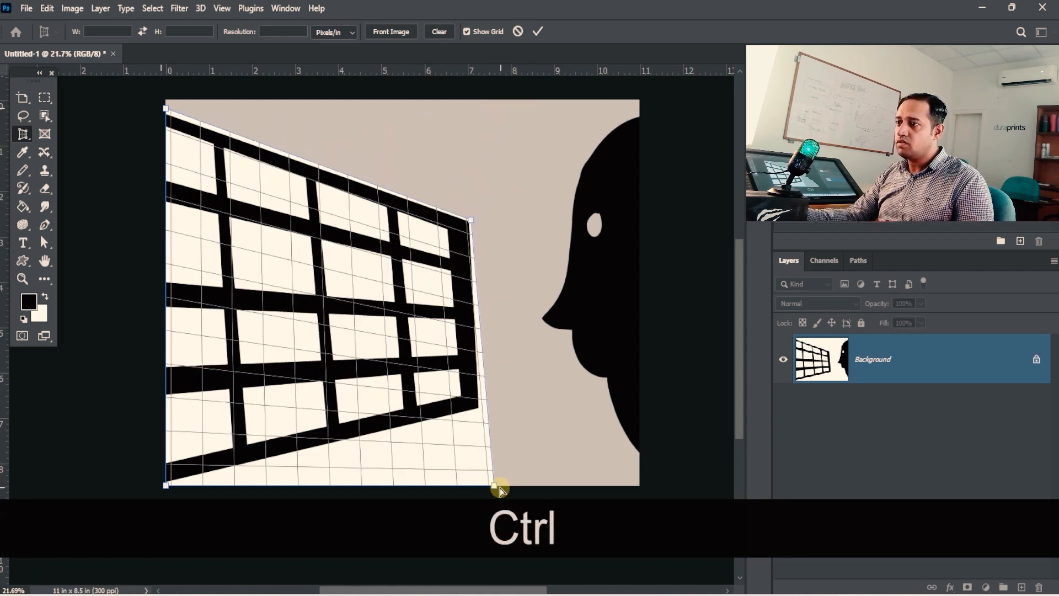
pyautogui.moveTo(494, 486); pyautogui.dragTo(482, 411)
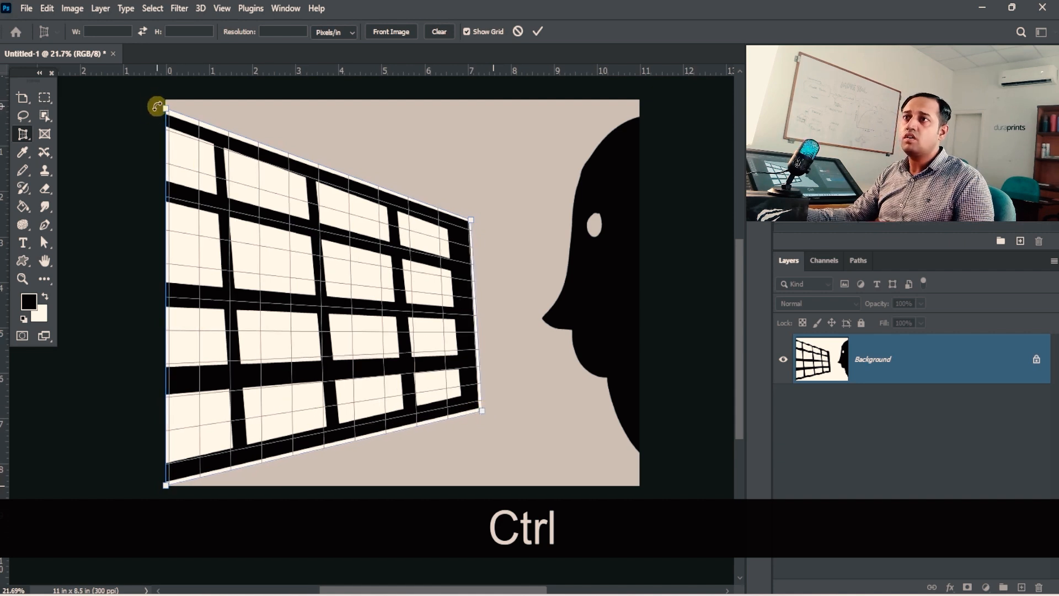
pyautogui.moveTo(166, 110); pyautogui.dragTo(163, 109)
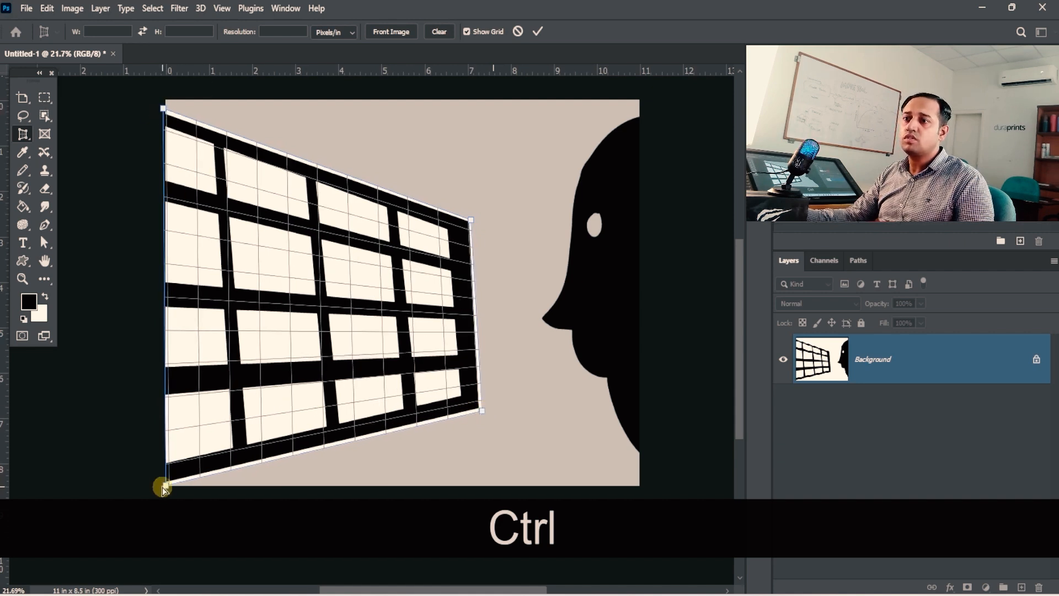
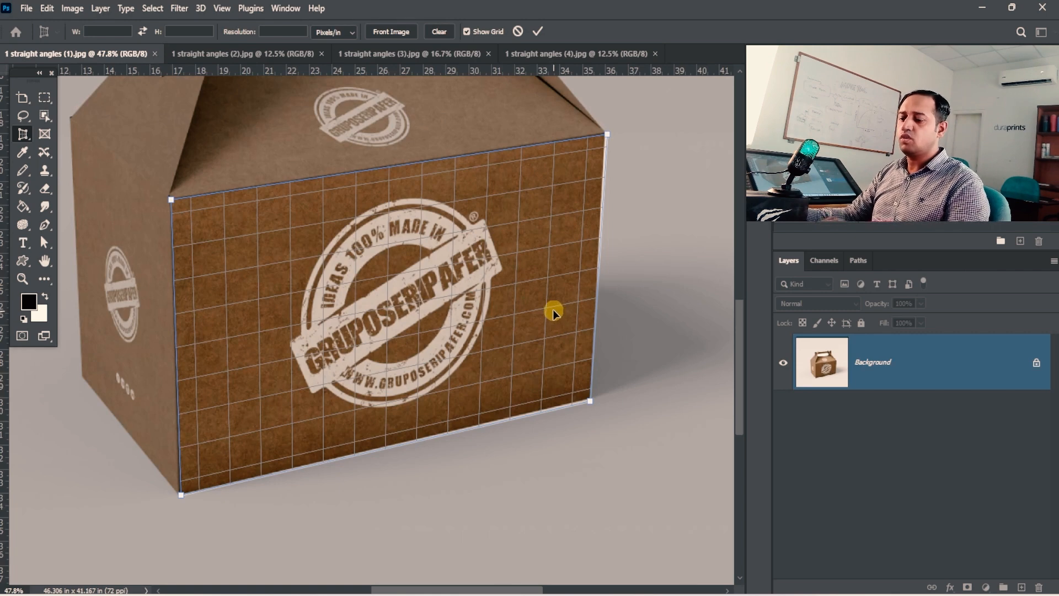
# Step: Apply the perspective crop to the cardboard box's front face in 1 straight angles (1).jpg
pyautogui.press('Return')
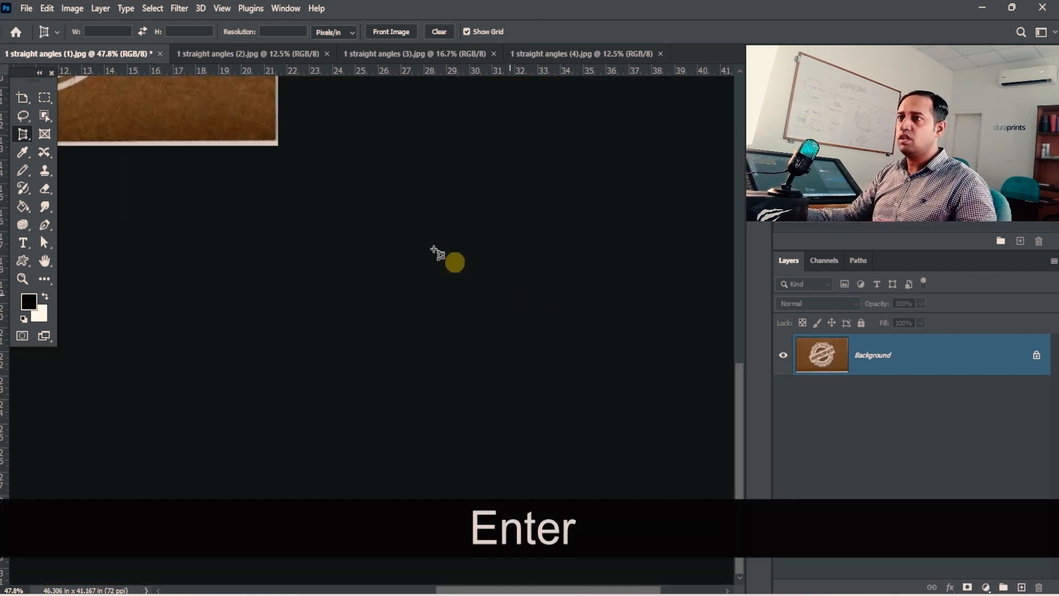
pyautogui.keyDown('alt'); pyautogui.click(496, 277); pyautogui.keyUp('alt')
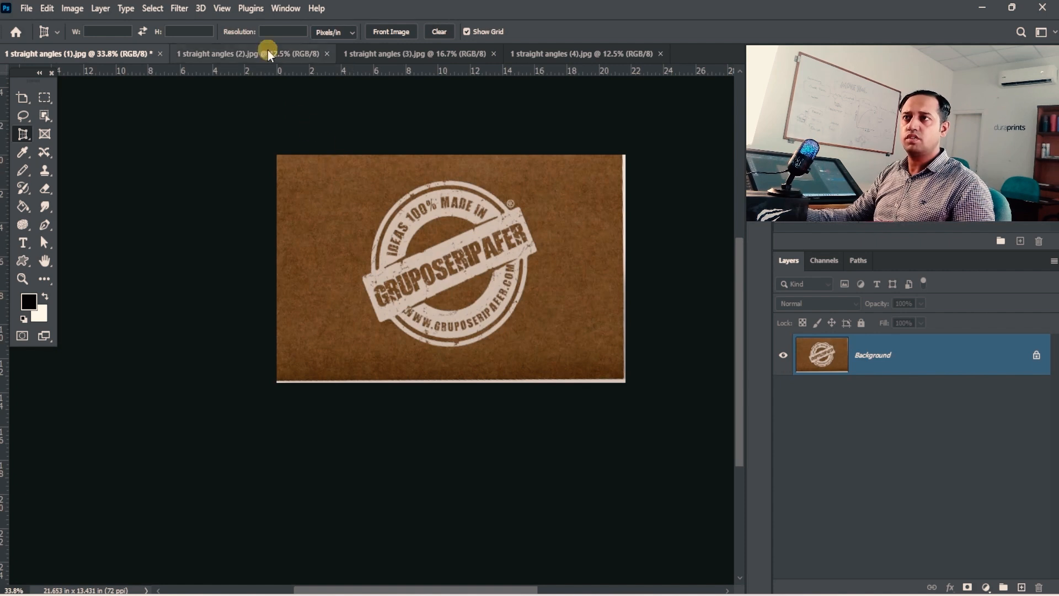
# Step: In 1 straight angles (2).jpg, draw a perspective crop area and fit its four corners to the black book cover
pyautogui.click(269, 53)
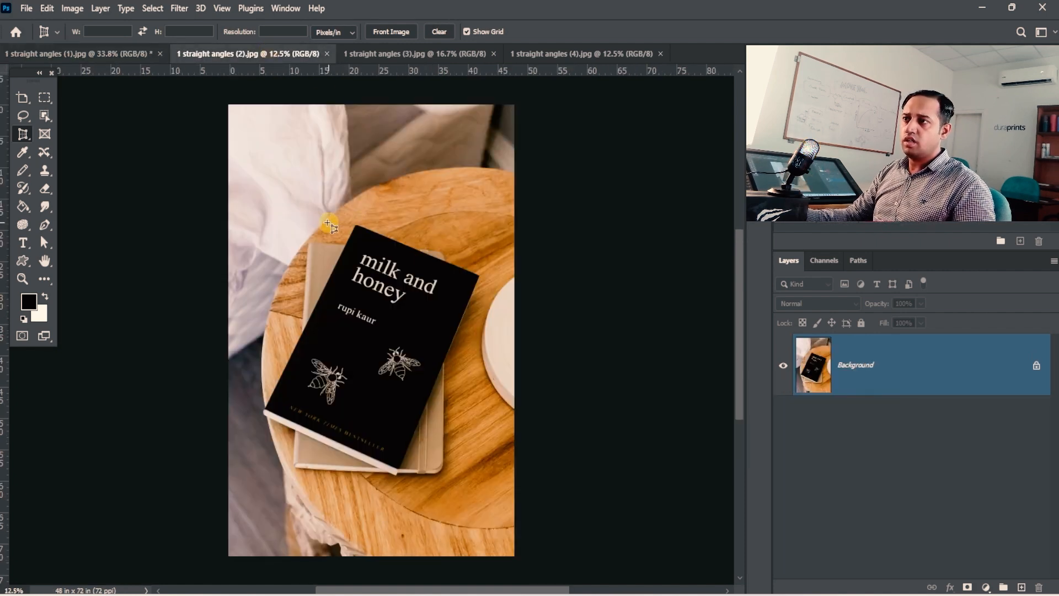
pyautogui.moveTo(291, 212); pyautogui.dragTo(432, 461)
pyautogui.moveTo(291, 212); pyautogui.dragTo(353, 227)
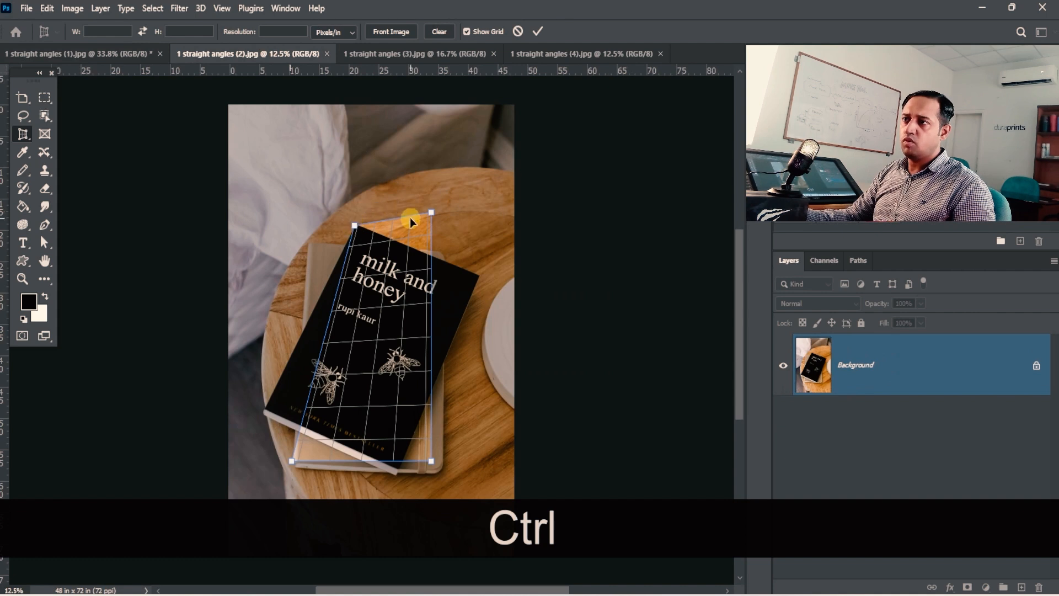
pyautogui.moveTo(431, 213); pyautogui.dragTo(480, 274)
pyautogui.moveTo(432, 461); pyautogui.dragTo(398, 472)
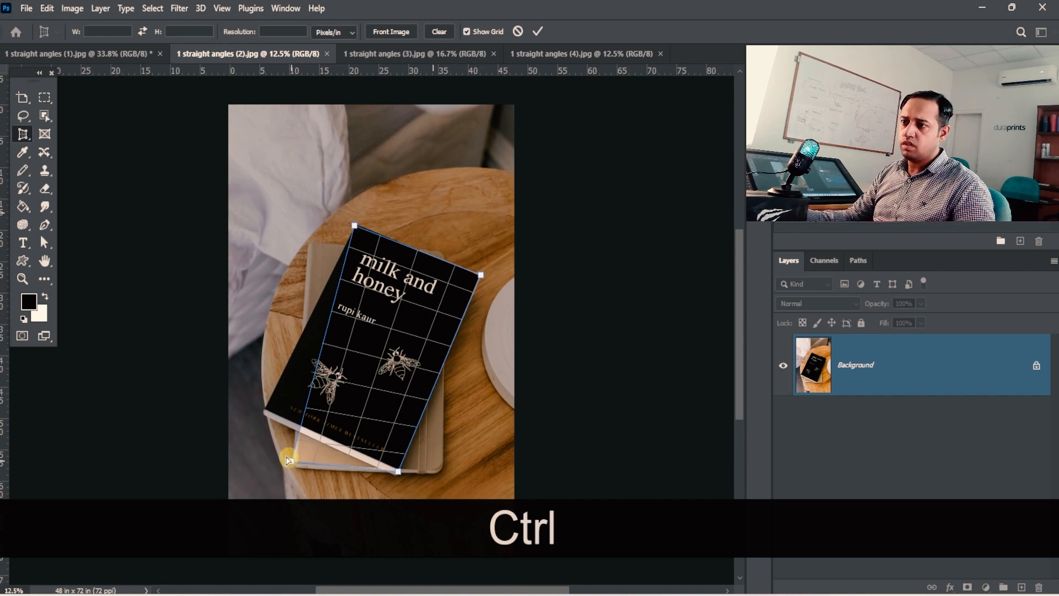
pyautogui.moveTo(287, 460); pyautogui.dragTo(263, 410)
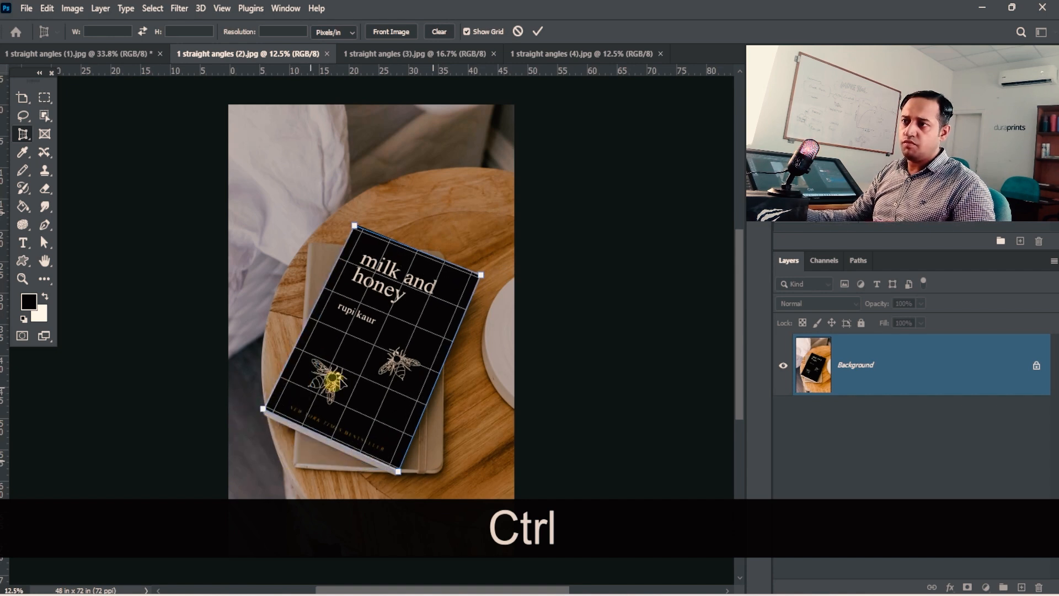
# Step: Nudge the crop corners slightly outside the book cover's corners and apply the perspective crop
pyautogui.moveTo(354, 227); pyautogui.dragTo(354, 221)
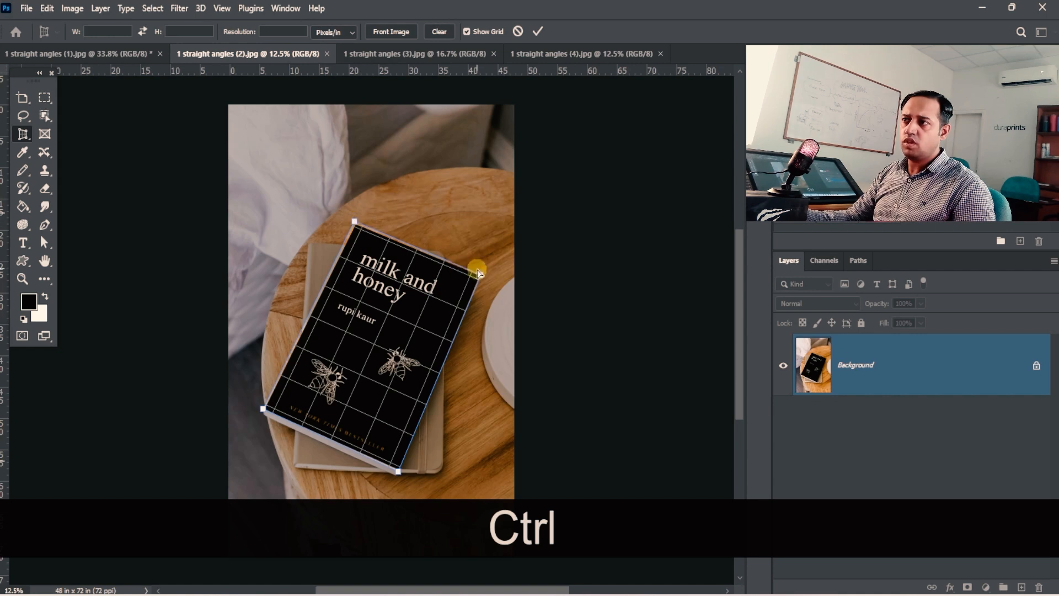
pyautogui.moveTo(482, 276); pyautogui.dragTo(483, 273)
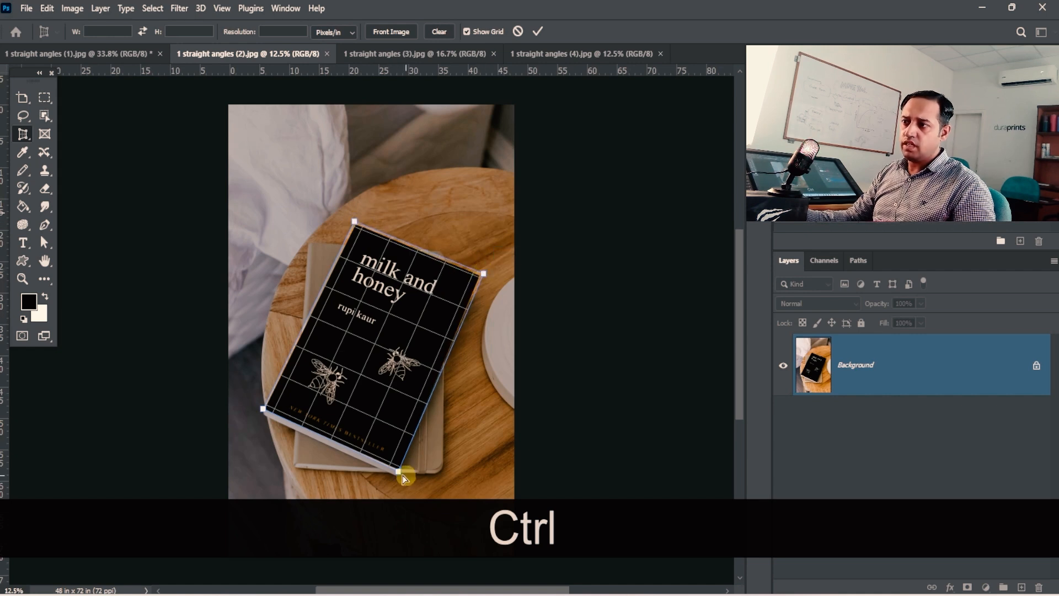
pyautogui.moveTo(399, 472); pyautogui.dragTo(400, 473)
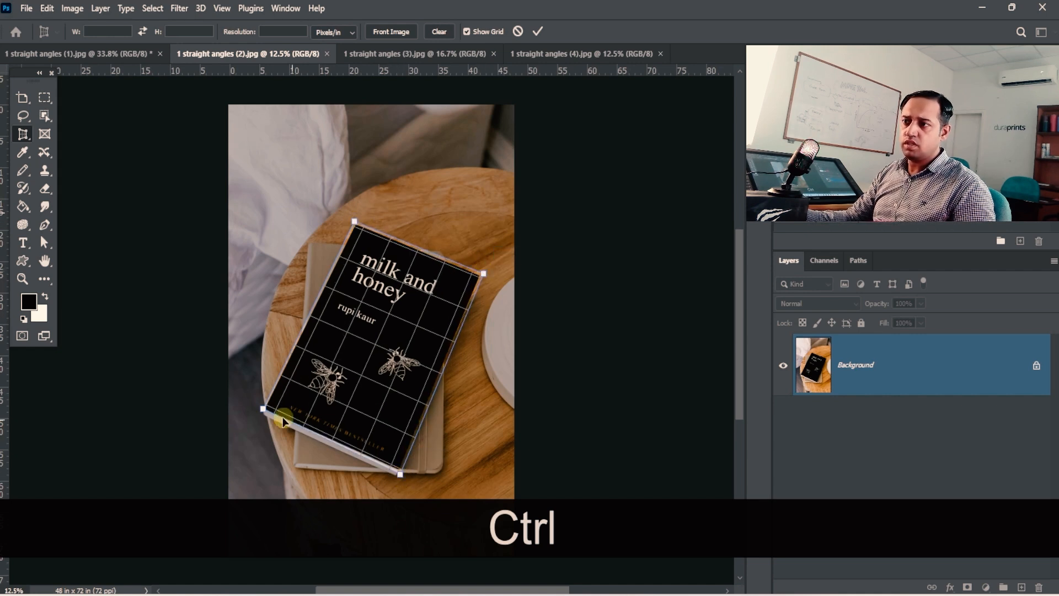
pyautogui.moveTo(264, 413); pyautogui.dragTo(263, 412)
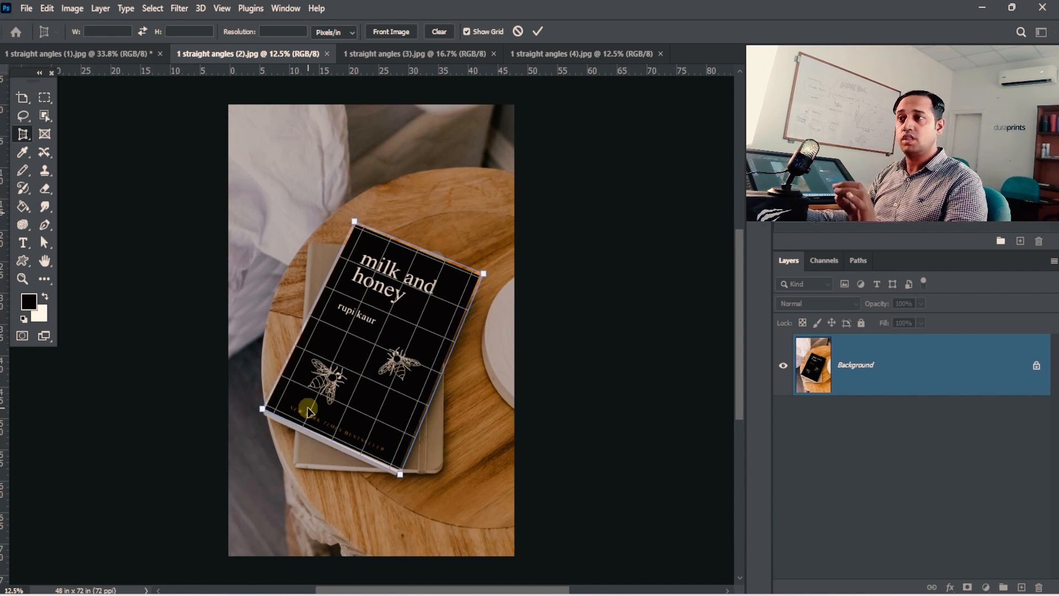
pyautogui.press('Return')
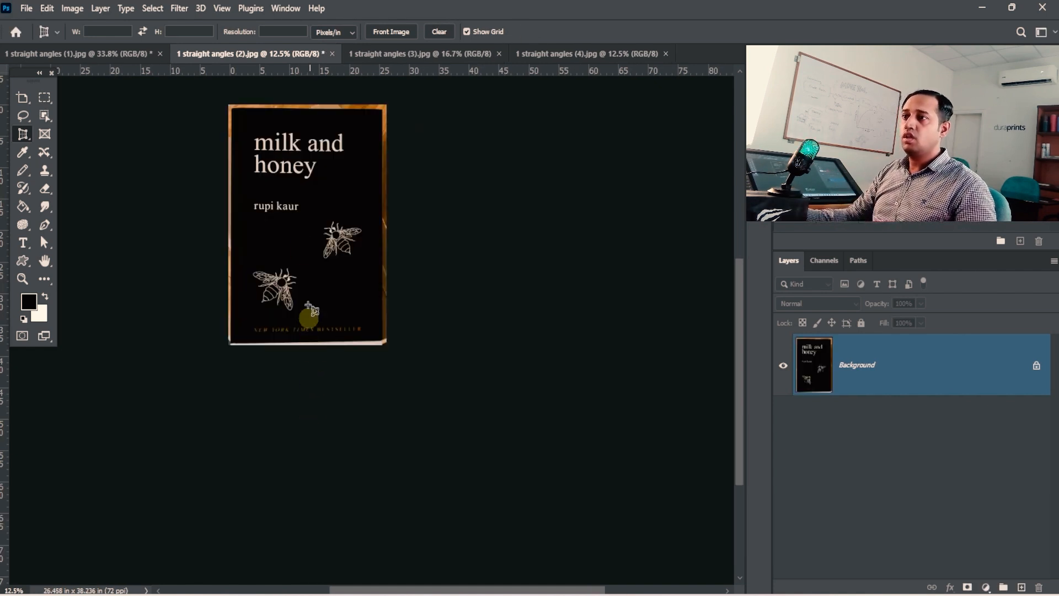
# Step: Crop the straightened book cover to a rectangular selection just inside its edges, then deselect
pyautogui.hotkey('ctrl', 'space')
pyautogui.click(40, 99)
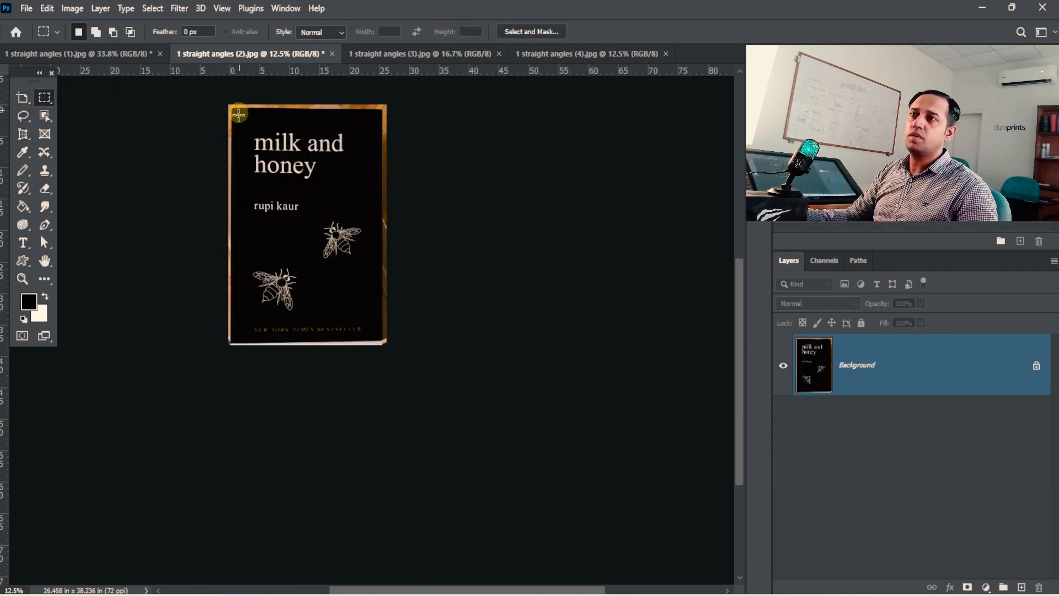
pyautogui.moveTo(235, 110); pyautogui.dragTo(379, 339)
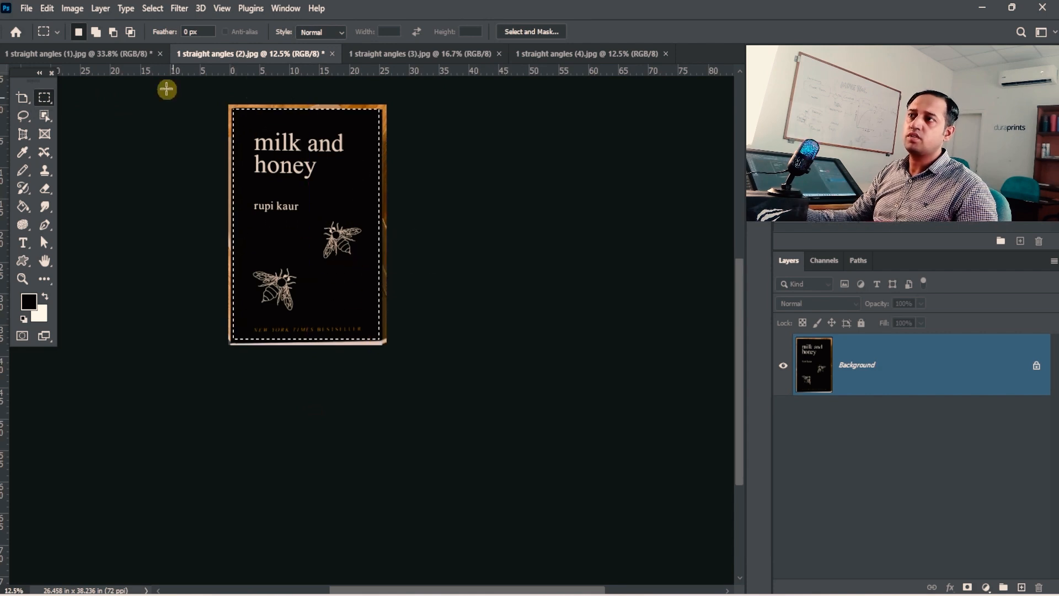
pyautogui.click(72, 8)
pyautogui.click(91, 152)
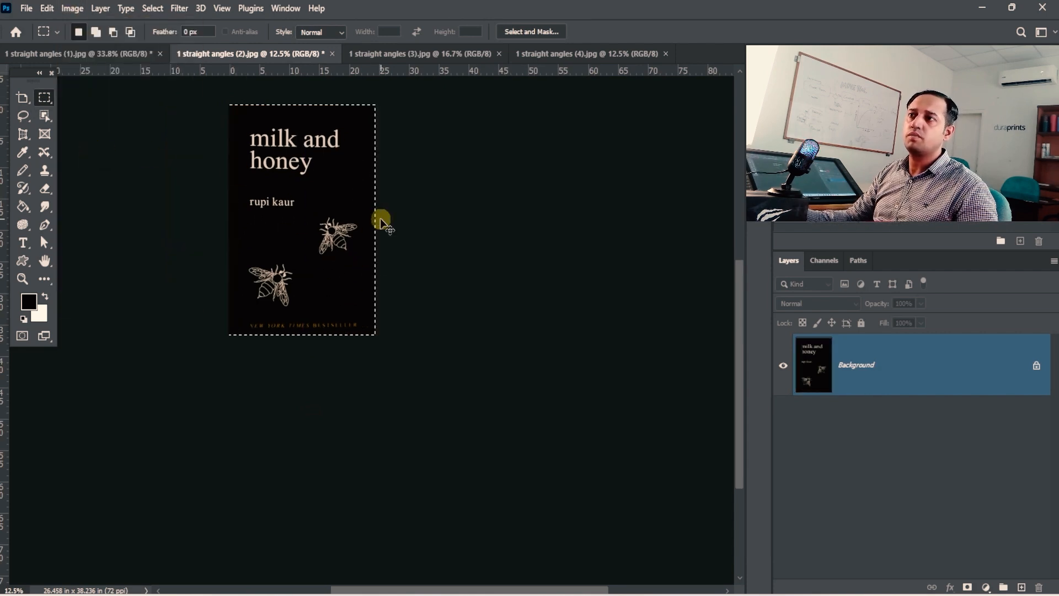
pyautogui.hotkey('ctrl', 'd')
pyautogui.moveTo(378, 217); pyautogui.dragTo(357, 243)
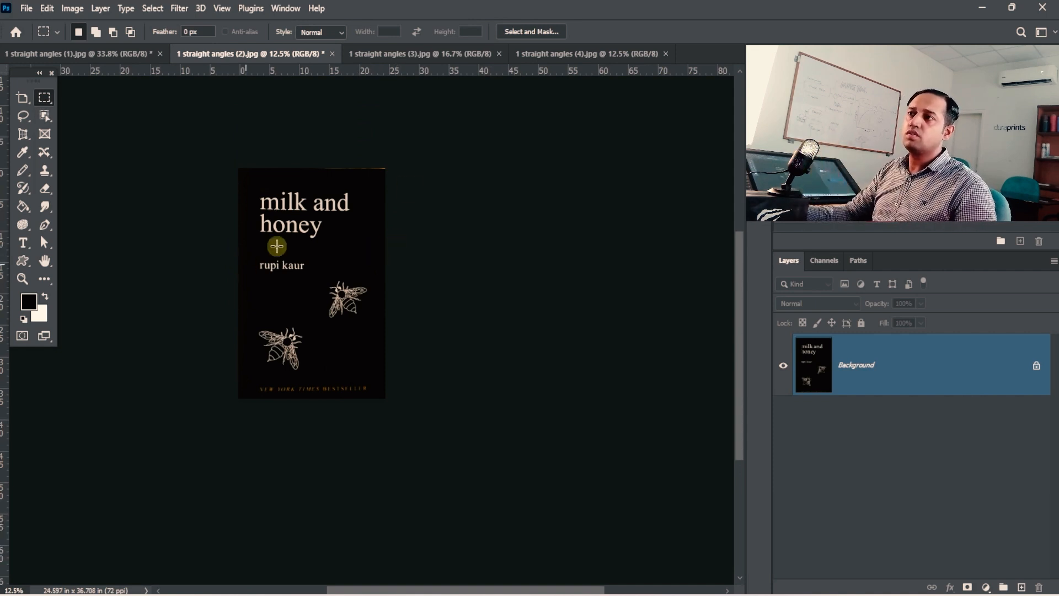
# Step: In 1 straight angles (3).jpg, perspective-crop the eagle artwork by fitting the four crop corners to the inside of its black frame
pyautogui.click(388, 59)
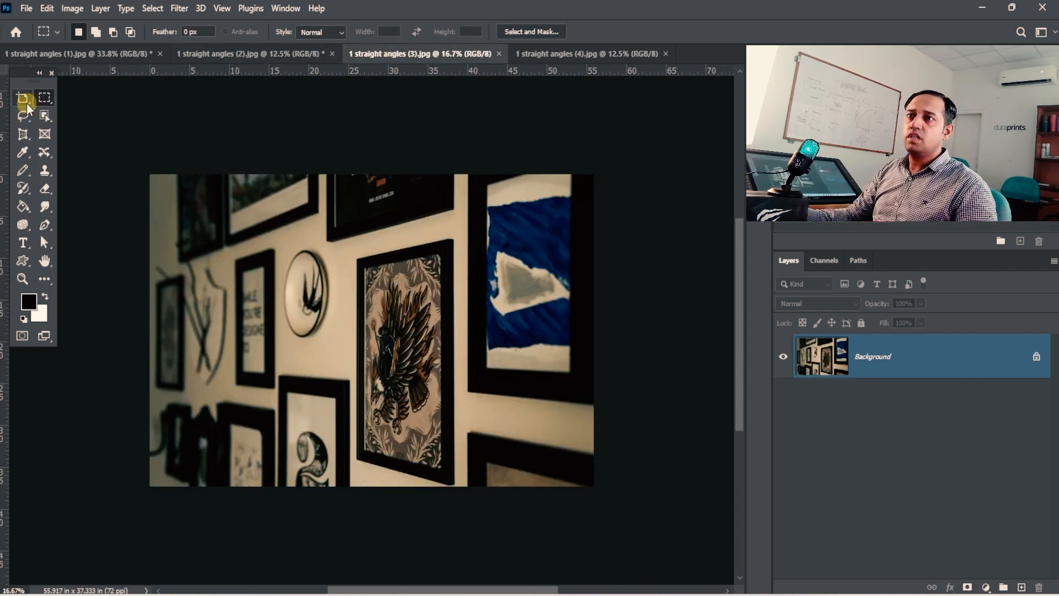
pyautogui.click(26, 131)
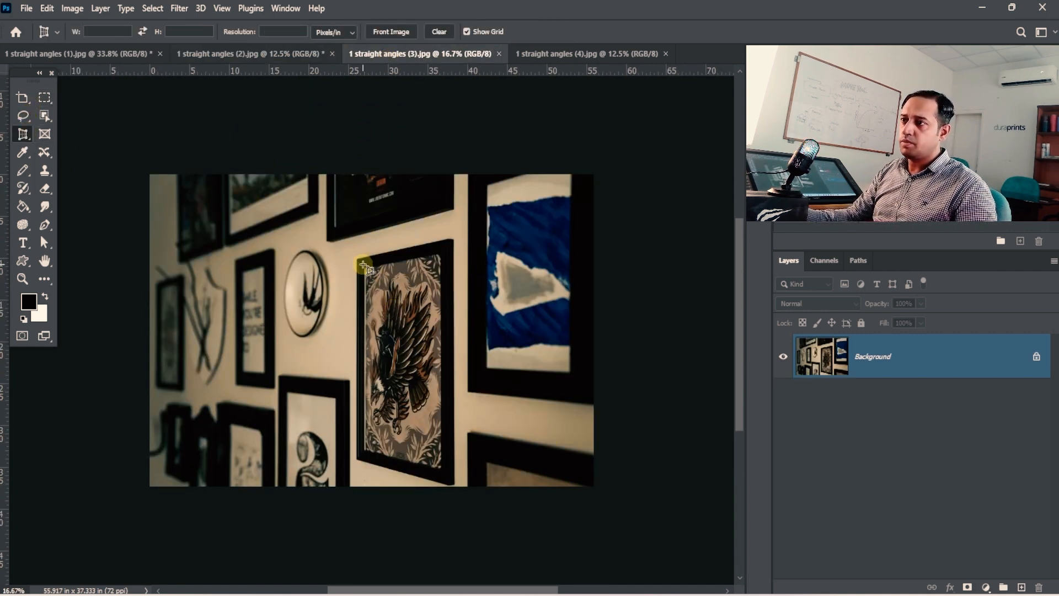
pyautogui.moveTo(356, 259); pyautogui.dragTo(455, 485)
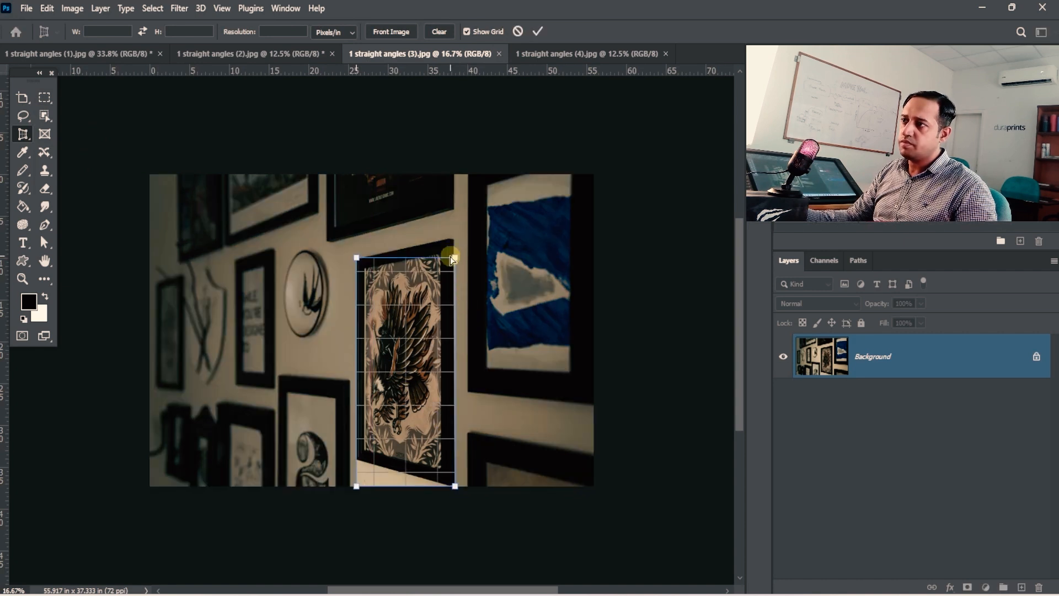
pyautogui.press('ctrl')
pyautogui.moveTo(455, 257)
pyautogui.mouseDown()
pyautogui.moveTo(453, 234)
pyautogui.moveTo(439, 254)
pyautogui.mouseUp()
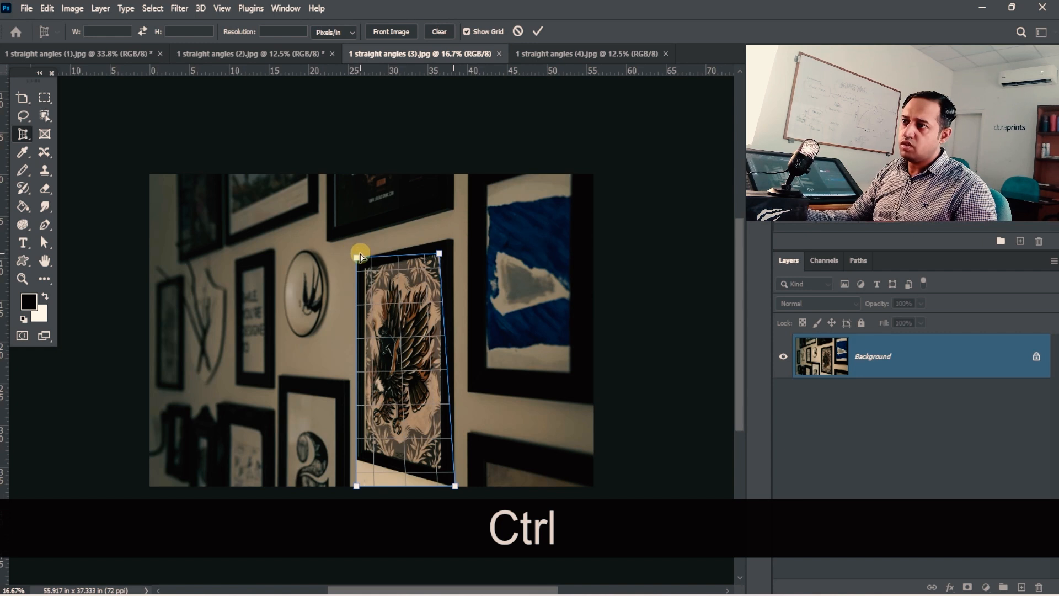
pyautogui.moveTo(360, 255); pyautogui.dragTo(366, 269)
pyautogui.moveTo(356, 485); pyautogui.dragTo(362, 450)
pyautogui.moveTo(454, 485); pyautogui.dragTo(442, 471)
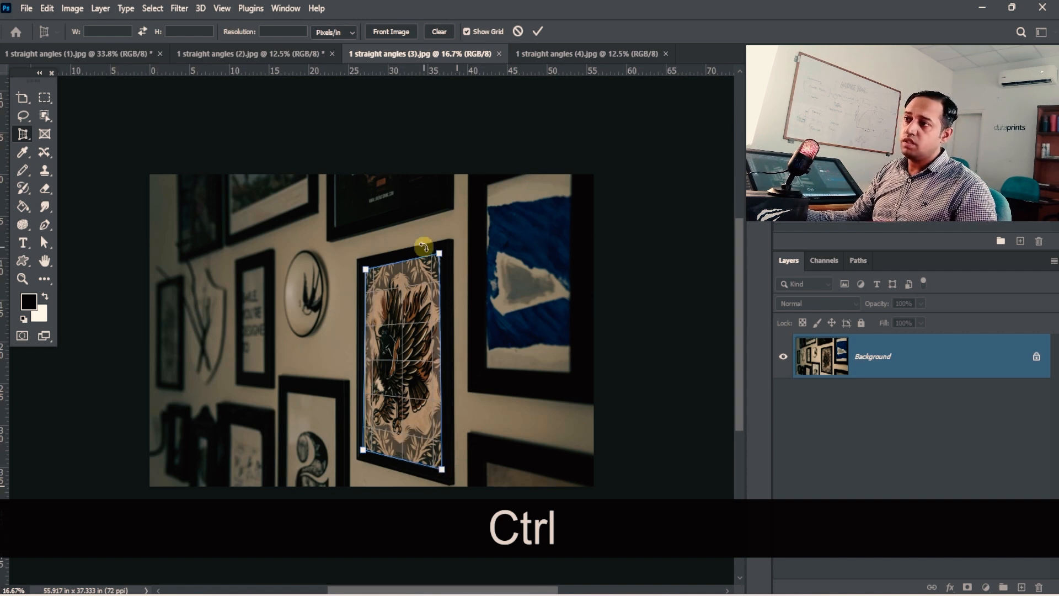
pyautogui.moveTo(439, 254); pyautogui.dragTo(442, 256)
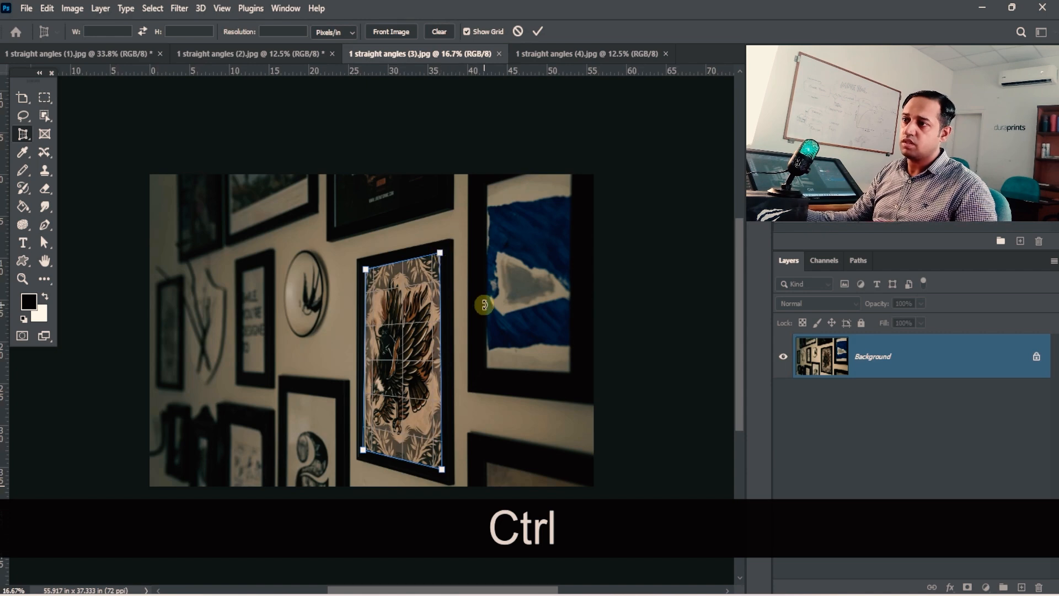
pyautogui.press('Return')
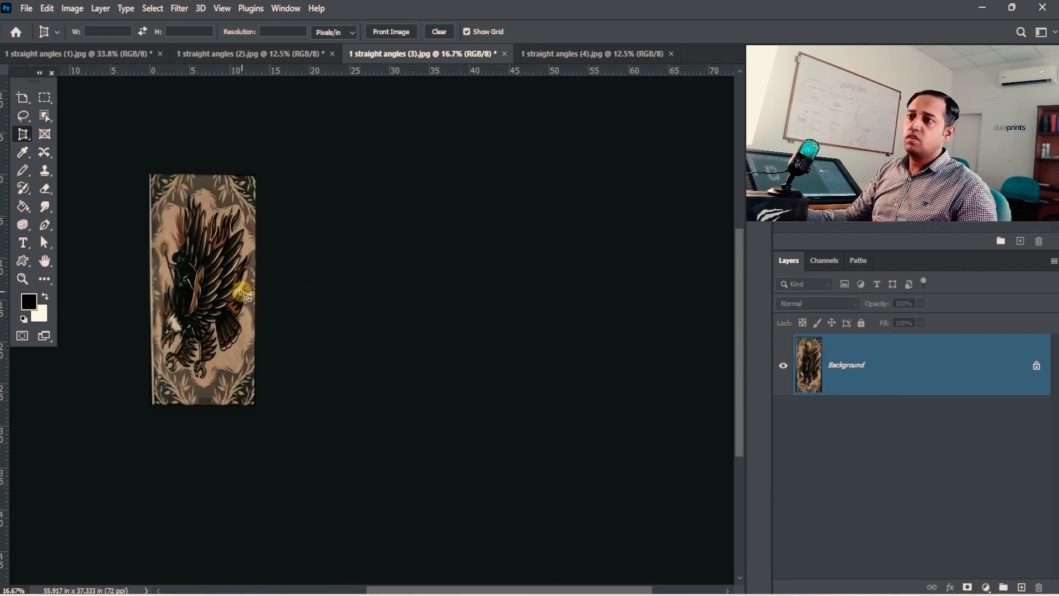
# Step: Widen the eagle artwork's canvas to 20 inches, anchored at the left-middle so the extra space is added on the right
pyautogui.keyDown('ctrl'); pyautogui.click(212, 284); pyautogui.keyUp('ctrl')
pyautogui.moveTo(221, 201); pyautogui.dragTo(291, 190)
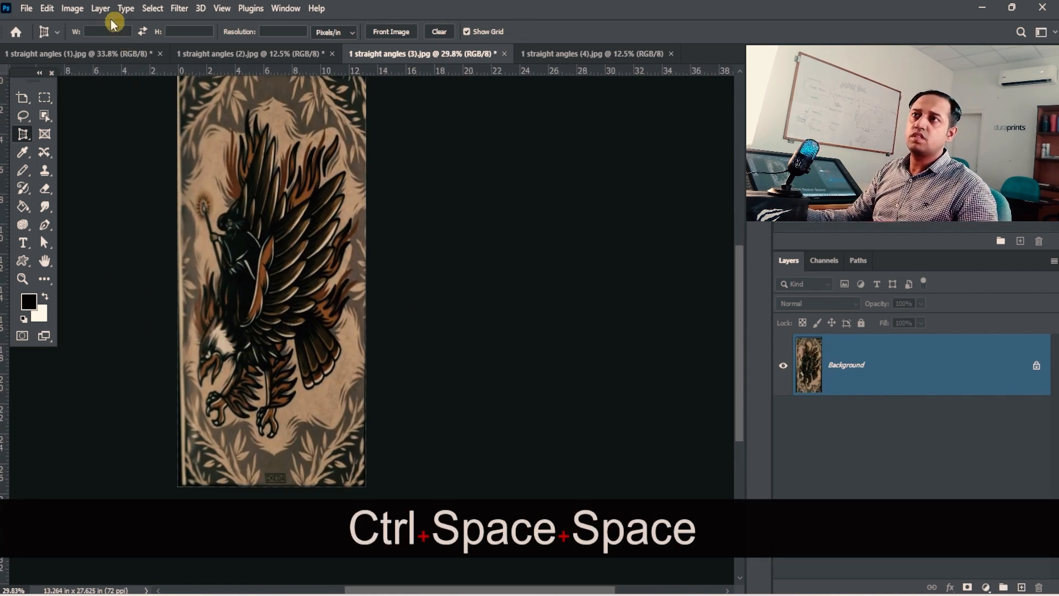
pyautogui.click(72, 8)
pyautogui.click(105, 133)
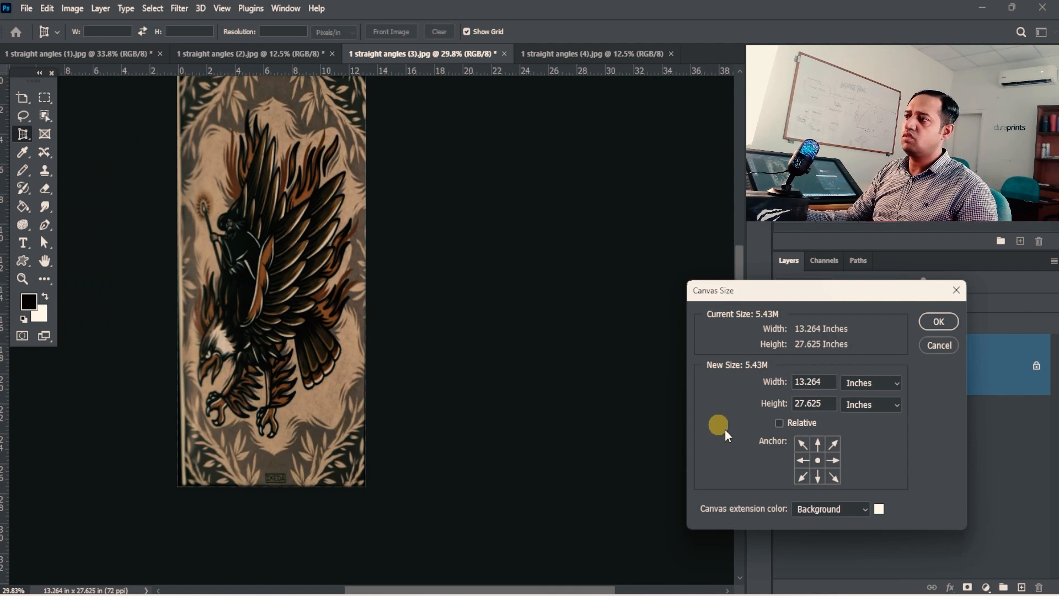
pyautogui.click(802, 456)
pyautogui.click(863, 386)
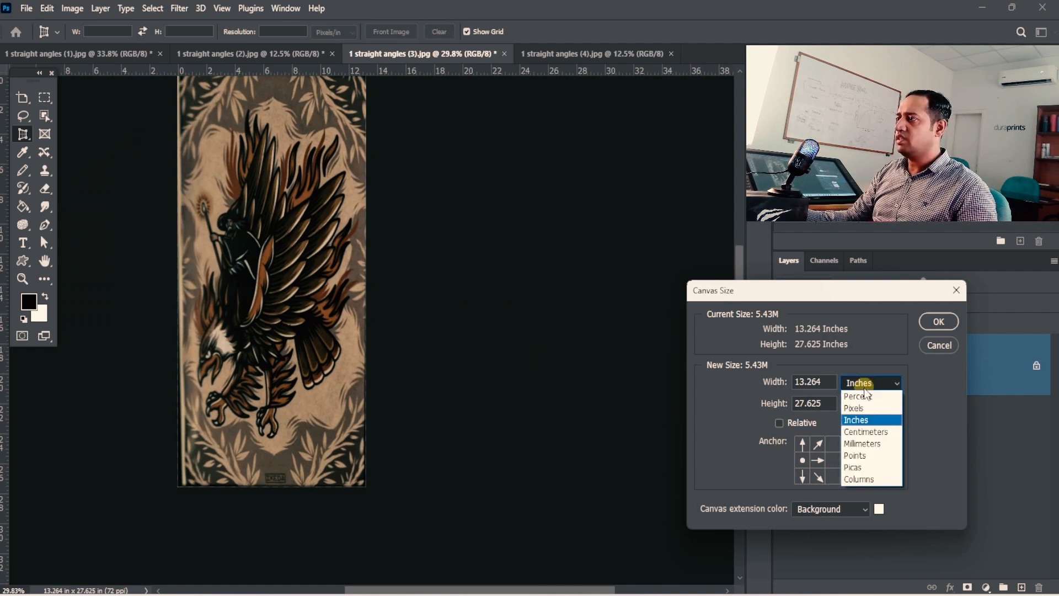
pyautogui.click(824, 379)
pyautogui.write('2')
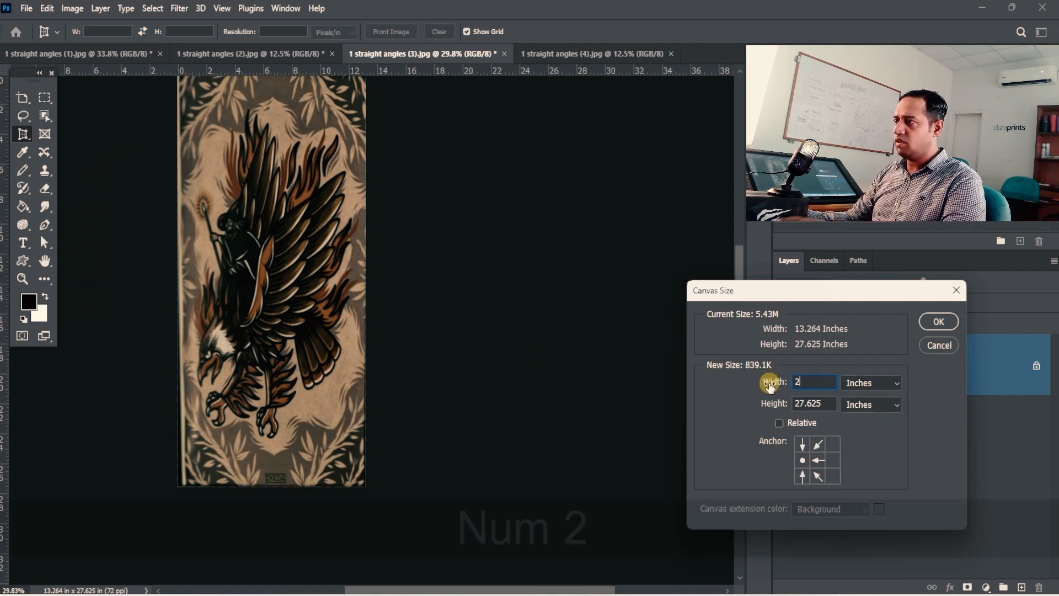
pyautogui.write('0')
pyautogui.click(944, 326)
# Step: Select the whole canvas and stretch it horizontally with Free Transform until the eagle artwork fills the added white area
pyautogui.hotkey('ctrl', 'alt', 'space')
pyautogui.moveTo(385, 310); pyautogui.dragTo(376, 302)
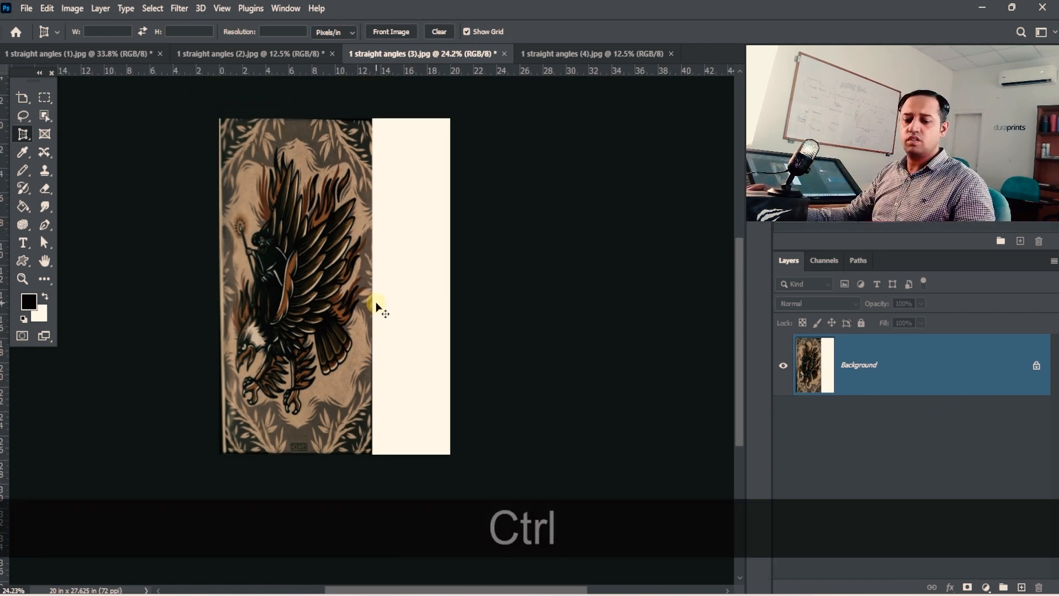
pyautogui.hotkey('ctrl', 'a')
pyautogui.hotkey('ctrl', 't')
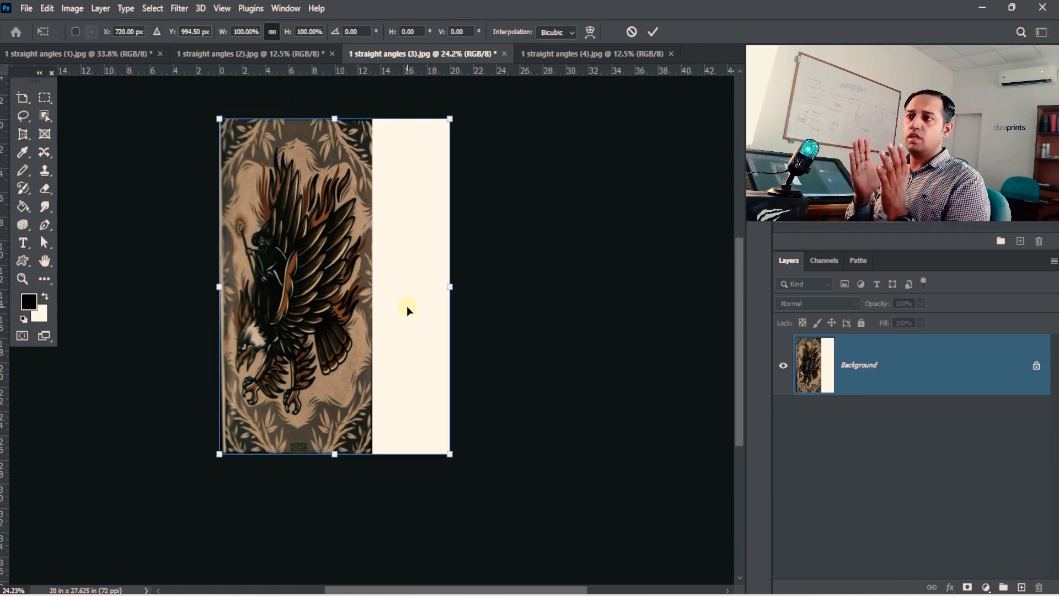
pyautogui.moveTo(450, 286); pyautogui.dragTo(570, 286)
pyautogui.press('shift')
pyautogui.doubleClick(403, 244)
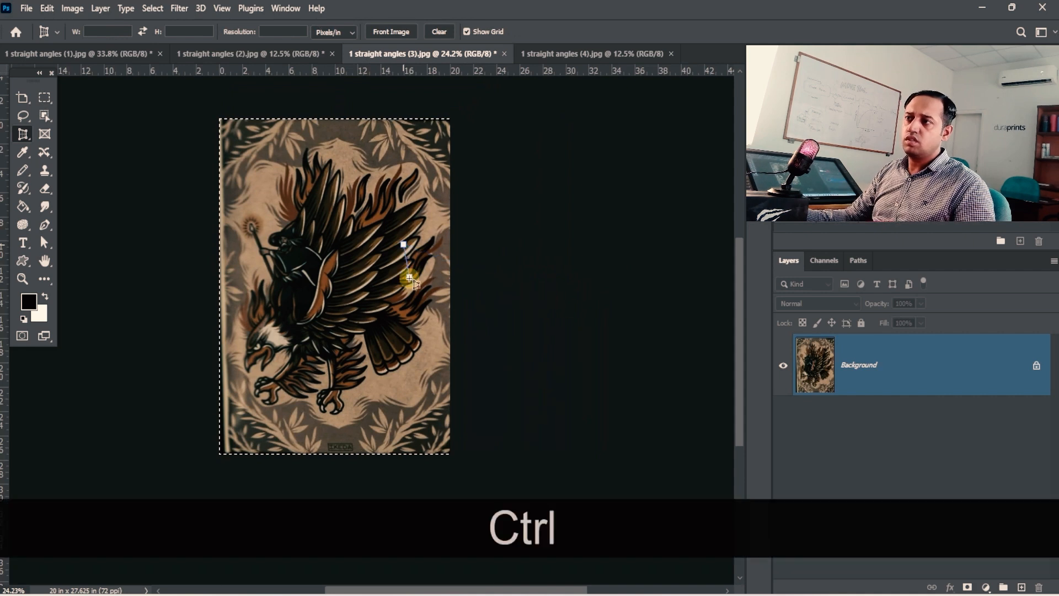
pyautogui.click(409, 277)
pyautogui.press('ctrl')
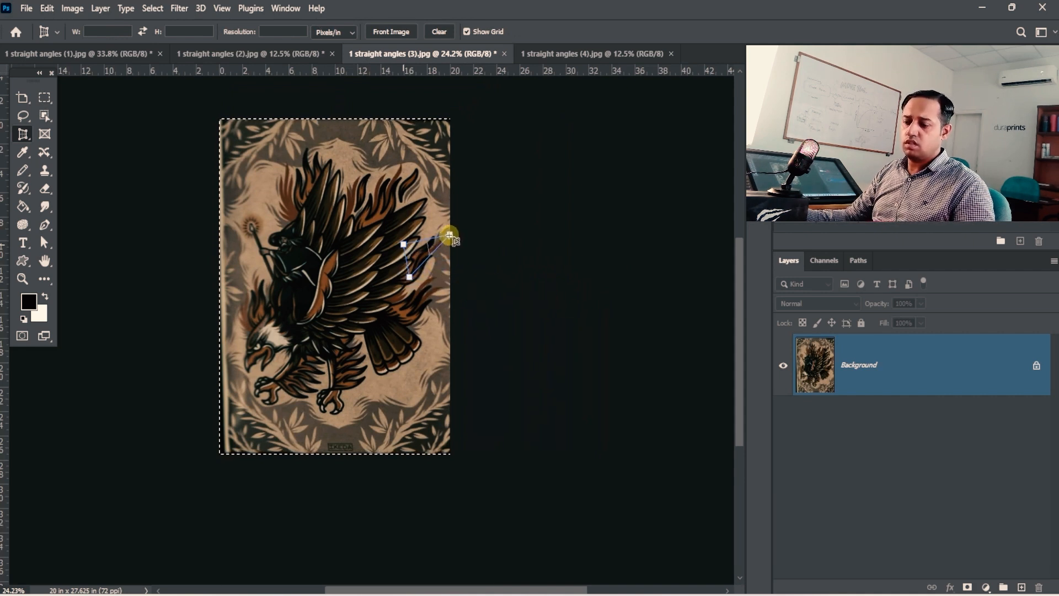
pyautogui.press('Return')
pyautogui.click(450, 265)
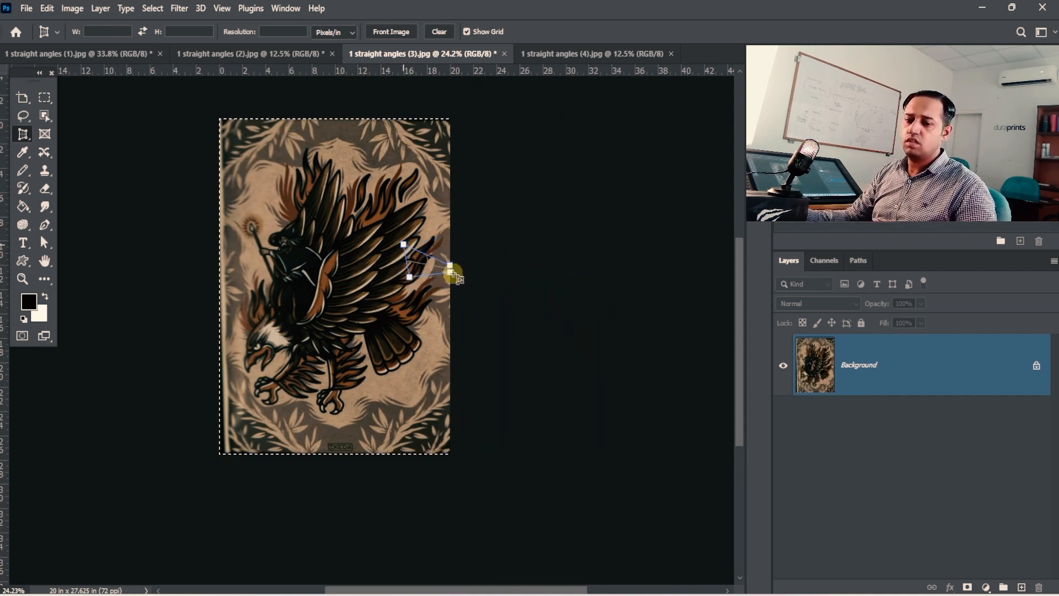
pyautogui.press('Escape')
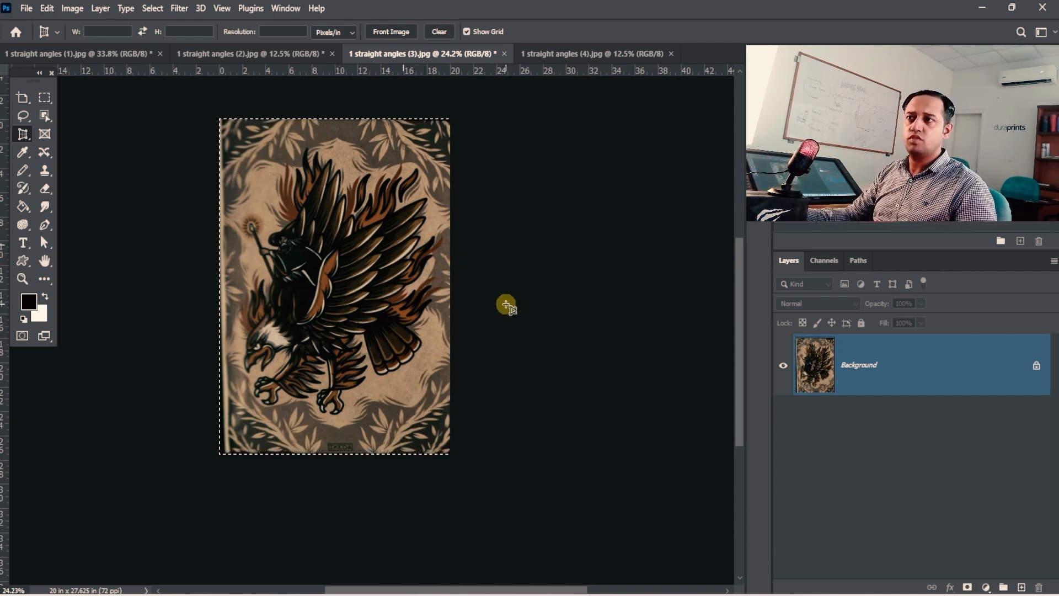
# Step: In 1 straight angles (4).jpg, perspective-crop the cardboard "STAND WITH FARMERS" sign by marking its four corners
pyautogui.click(551, 58)
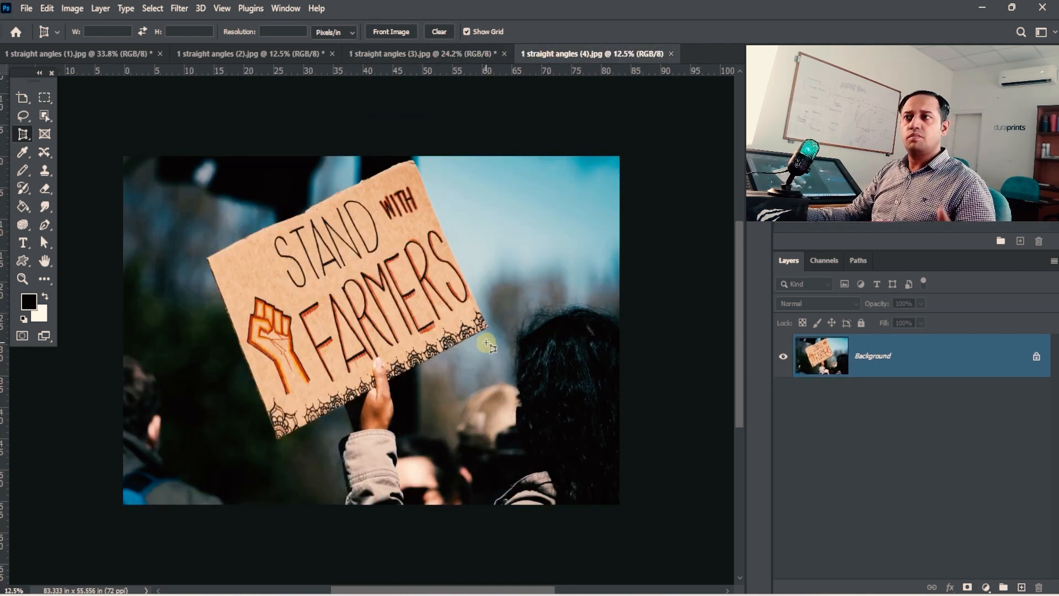
pyautogui.click(207, 259)
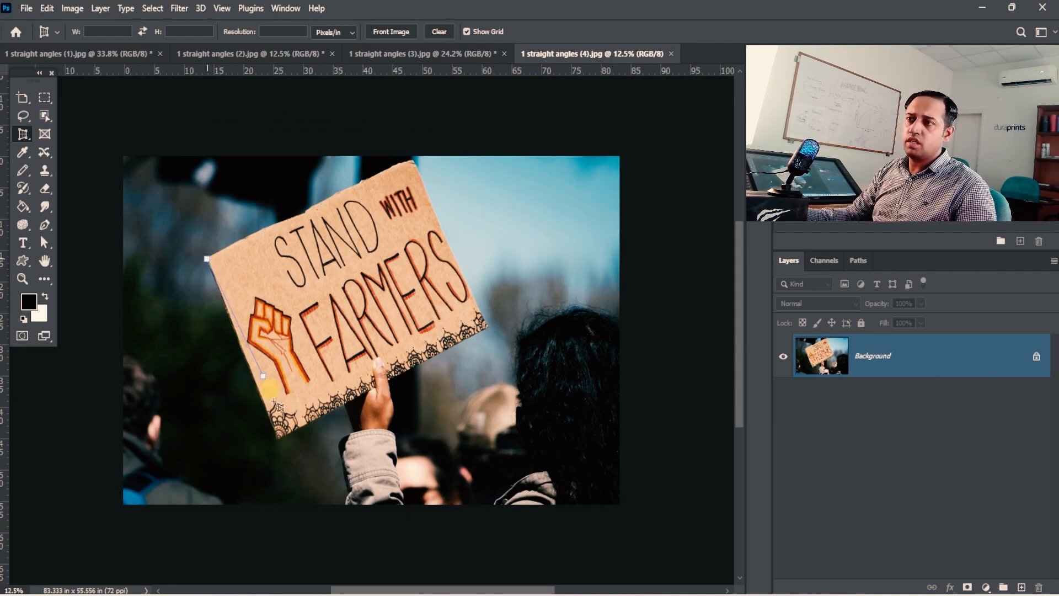
pyautogui.click(279, 439)
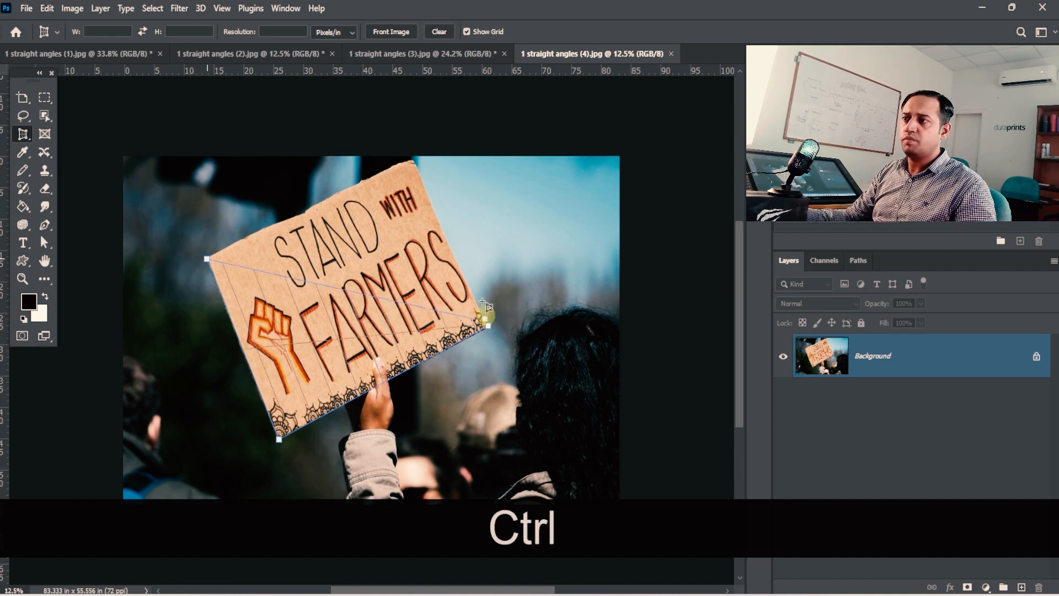
pyautogui.click(488, 325)
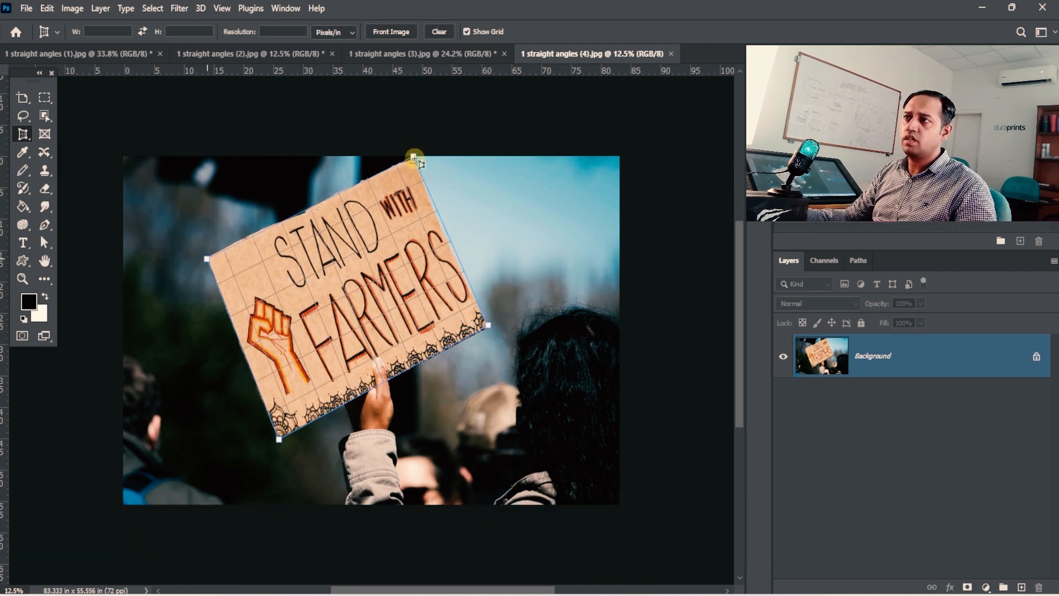
pyautogui.click(412, 159)
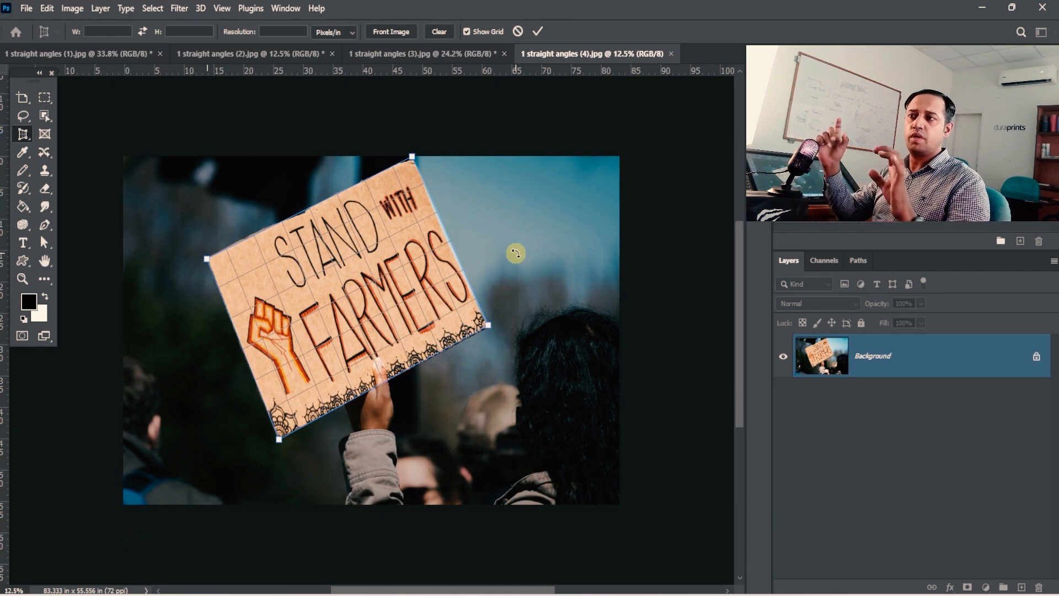
pyautogui.press('Return')
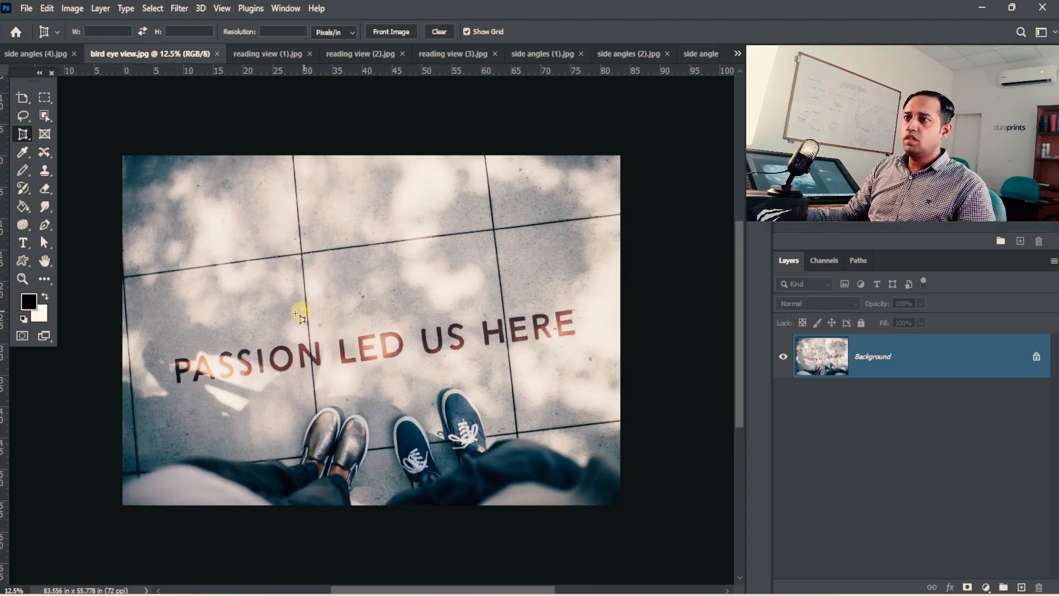
# Step: In bird eye view.jpg, mark a four-corner perspective crop area along the paving joints around the "PASSION LED US HERE" text
pyautogui.click(121, 278)
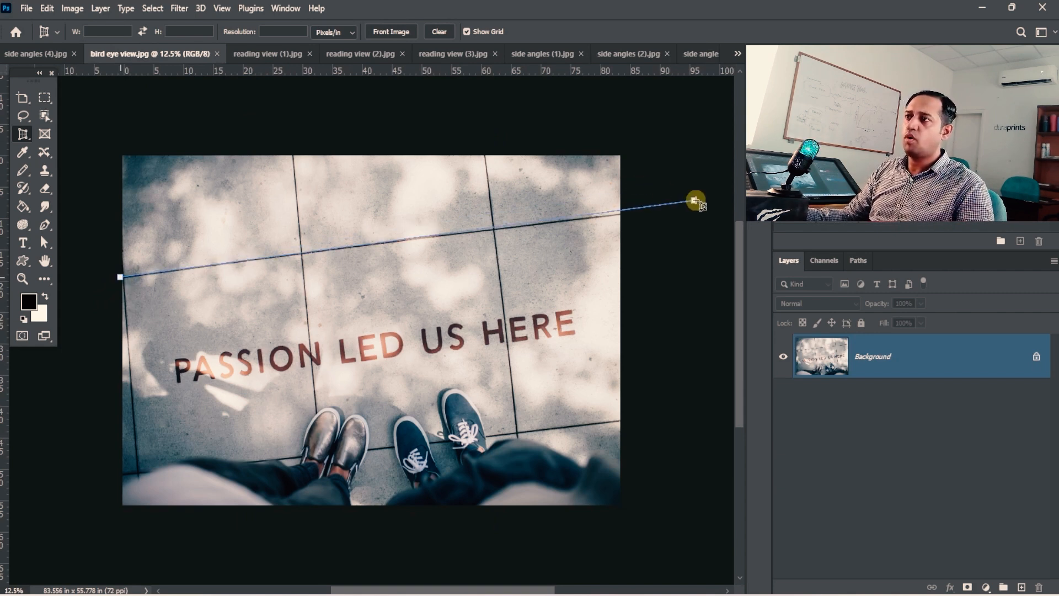
pyautogui.click(640, 210)
pyautogui.click(647, 420)
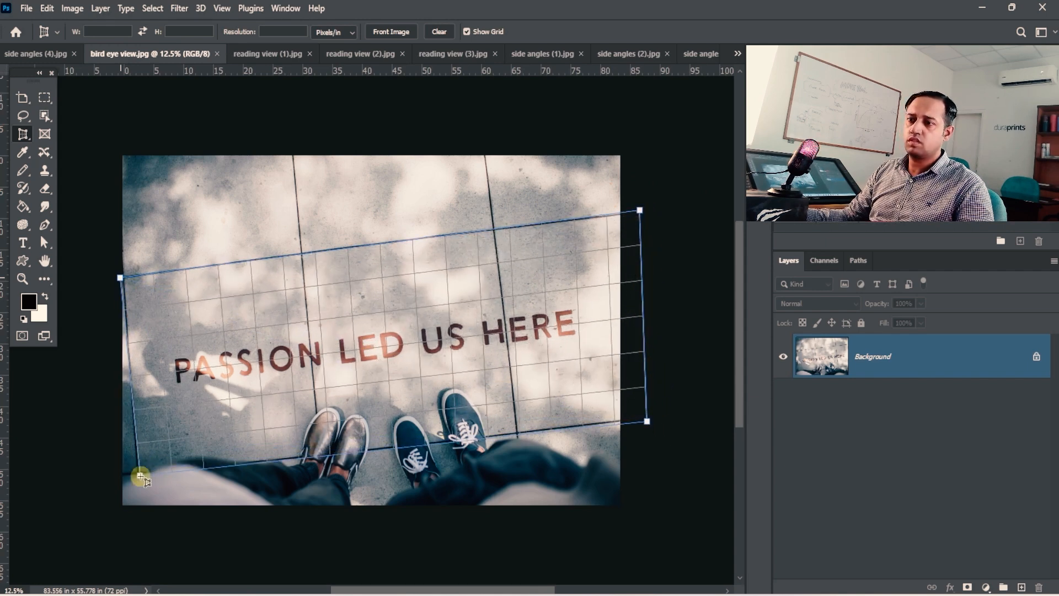
pyautogui.click(140, 475)
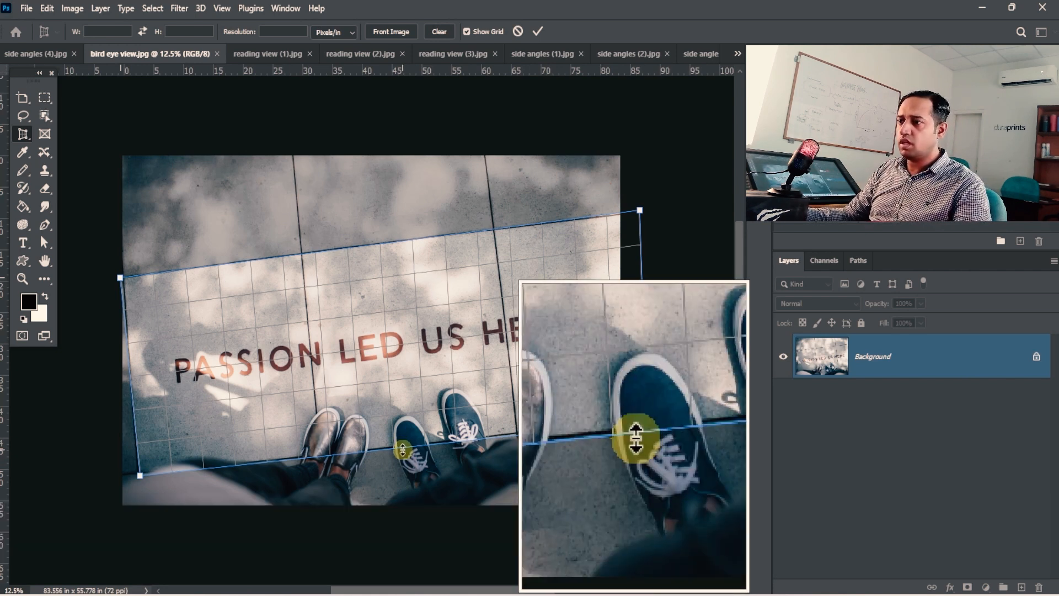
# Step: Extend all four edges of the perspective crop area beyond the pavement photo and apply the crop
pyautogui.moveTo(403, 450); pyautogui.dragTo(397, 564)
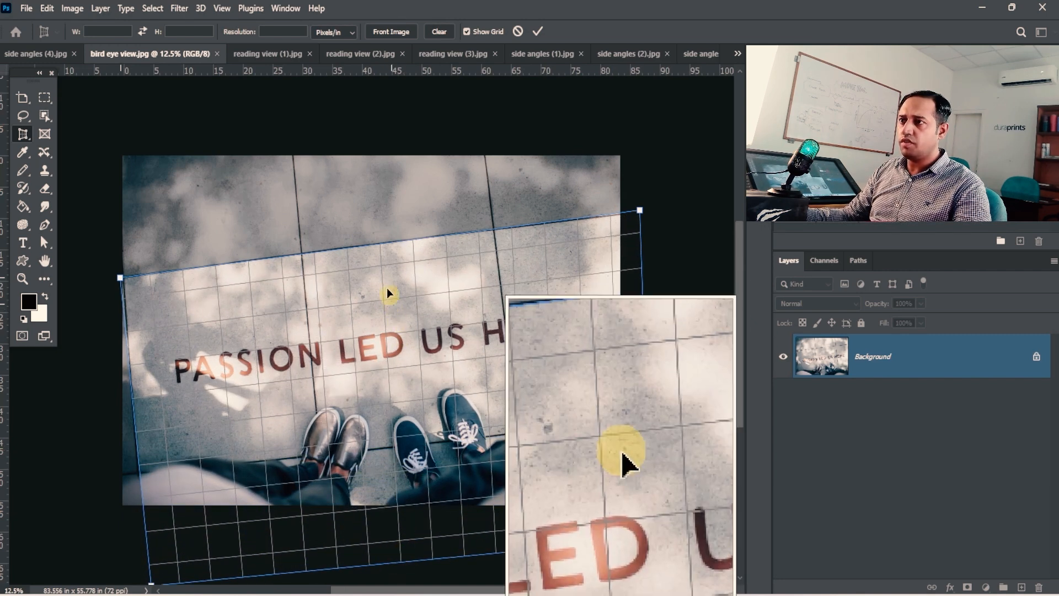
pyautogui.moveTo(380, 244); pyautogui.dragTo(370, 106)
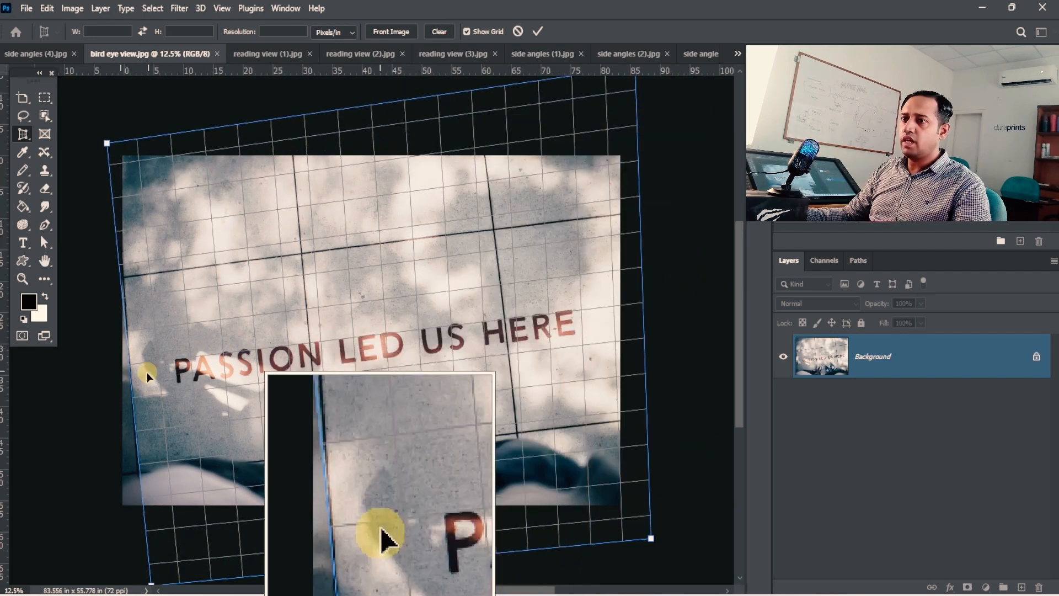
pyautogui.moveTo(136, 398); pyautogui.dragTo(89, 395)
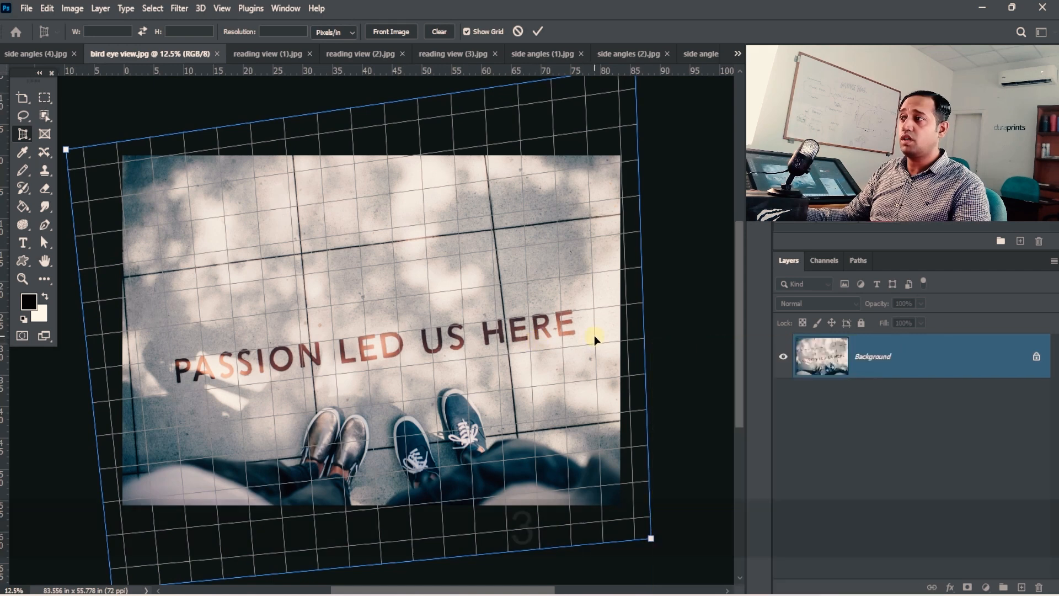
pyautogui.moveTo(643, 302); pyautogui.dragTo(674, 301)
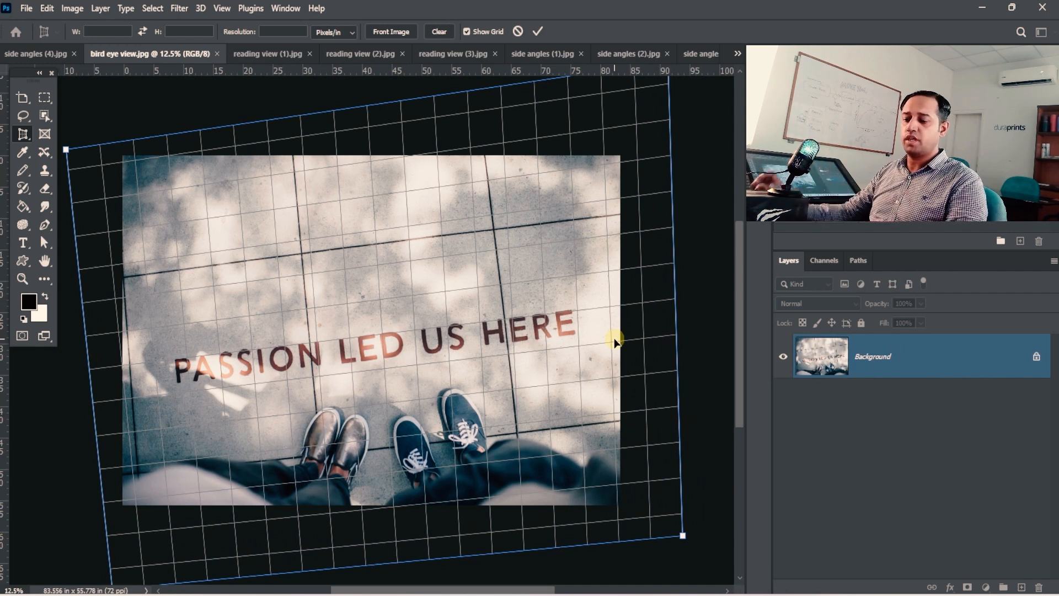
pyautogui.press('Return')
# Step: Make a rectangular selection inside the straightened pavement photo, trim off its left strip, and crop the image to it
pyautogui.moveTo(532, 330); pyautogui.dragTo(507, 345)
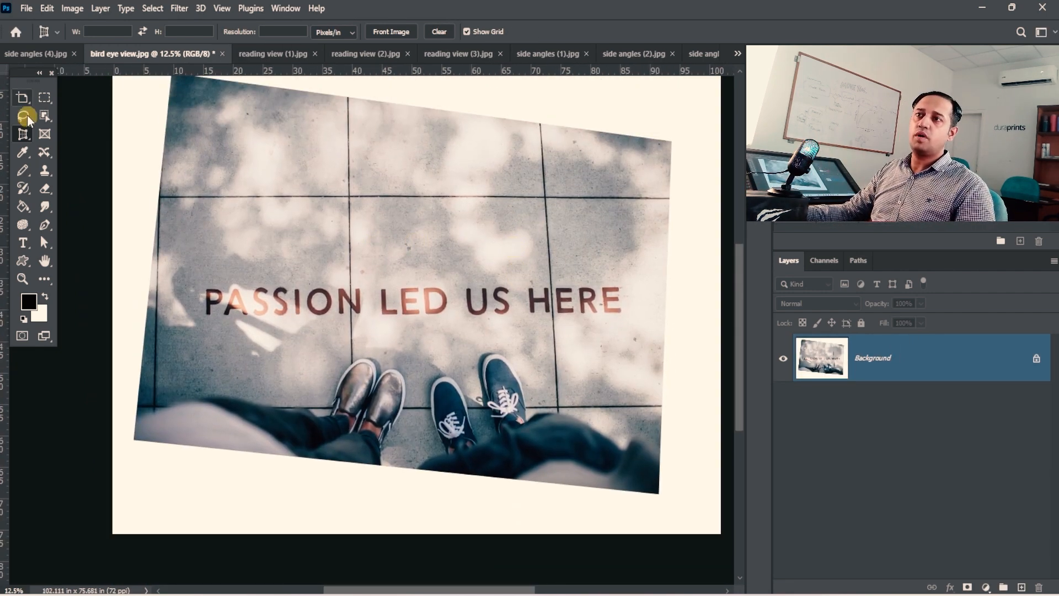
pyautogui.click(42, 99)
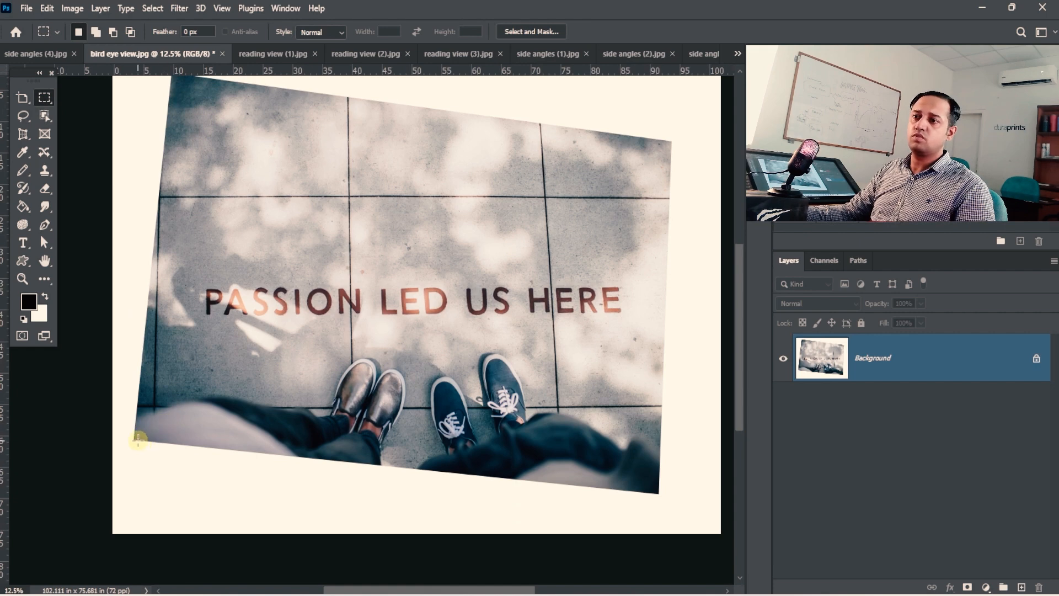
pyautogui.moveTo(138, 440); pyautogui.dragTo(659, 159)
pyautogui.moveTo(655, 159); pyautogui.dragTo(655, 155)
pyautogui.keyDown('alt'); pyautogui.moveTo(159, 147); pyautogui.dragTo(86, 457); pyautogui.keyUp('alt')
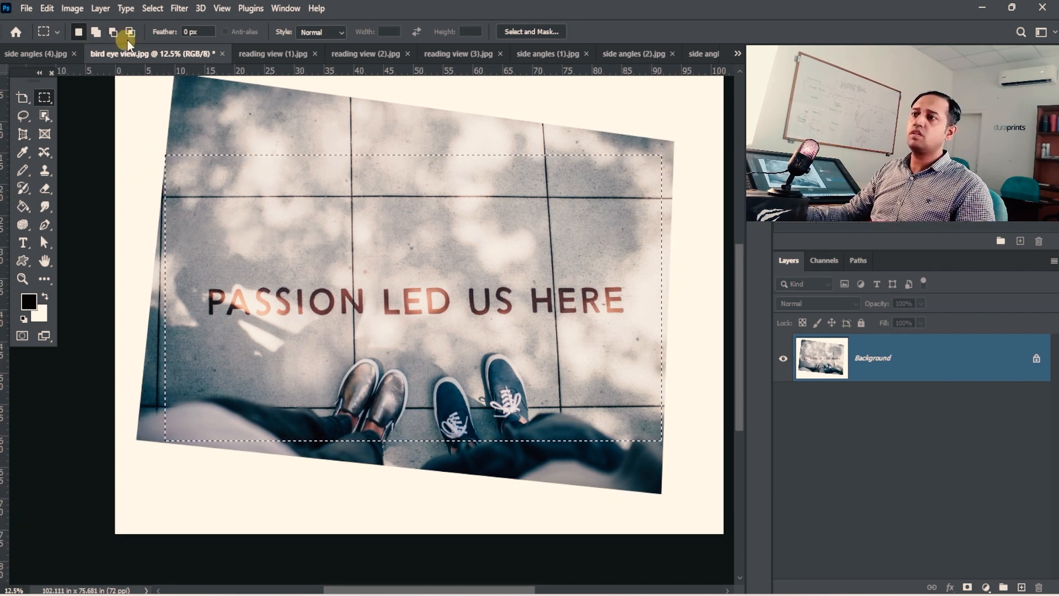
pyautogui.click(73, 8)
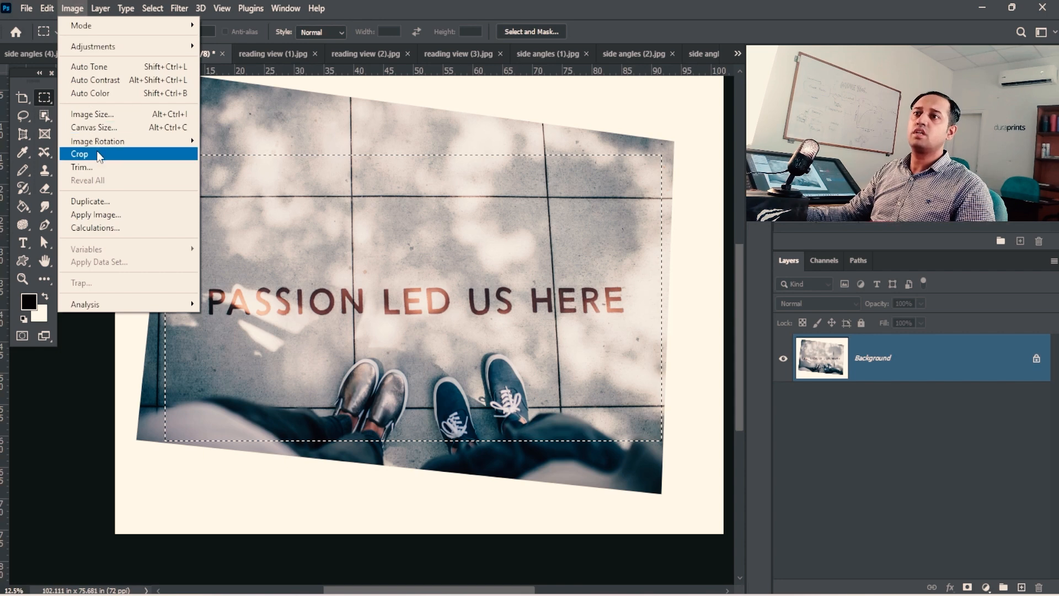
pyautogui.click(83, 153)
pyautogui.press('space')
pyautogui.moveTo(535, 290); pyautogui.dragTo(537, 314)
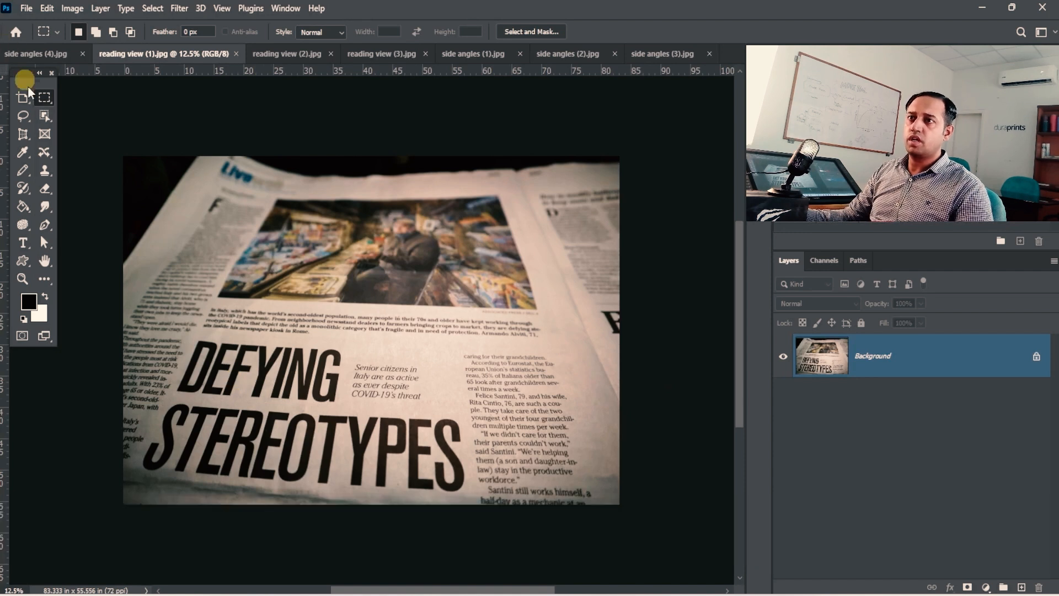
# Step: In reading view (1).jpg, mark a perspective crop area from the newspaper photo's upper corners down along the column edges to below the image
pyautogui.click(31, 137)
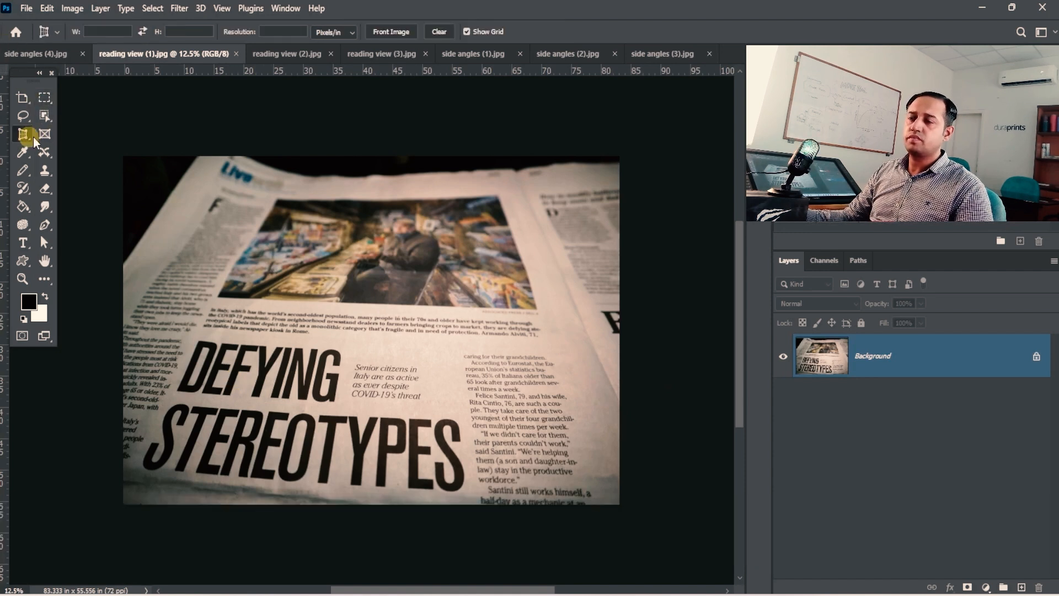
pyautogui.click(274, 199)
pyautogui.click(500, 195)
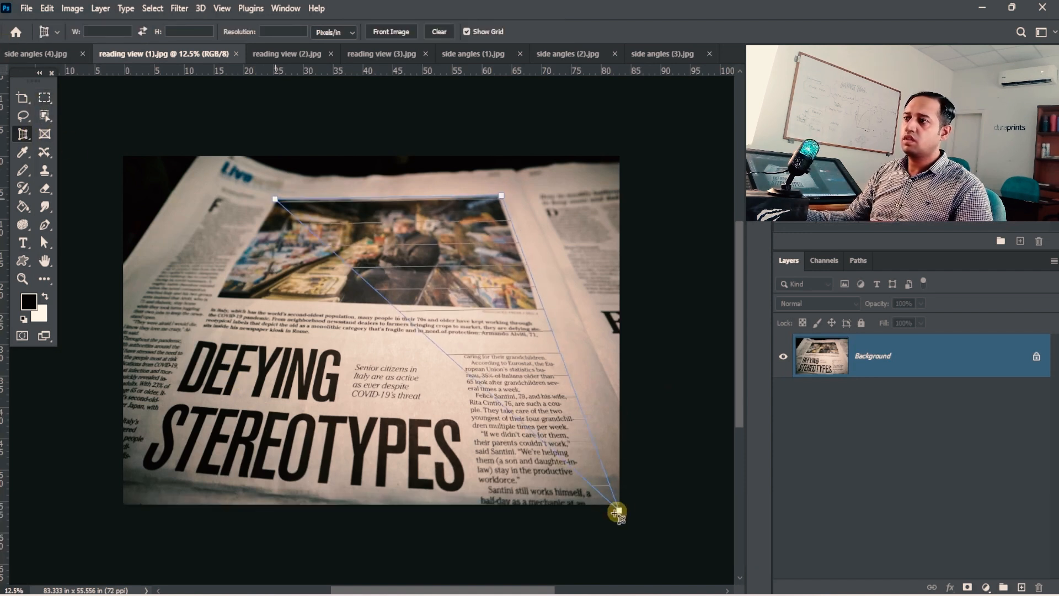
pyautogui.click(603, 513)
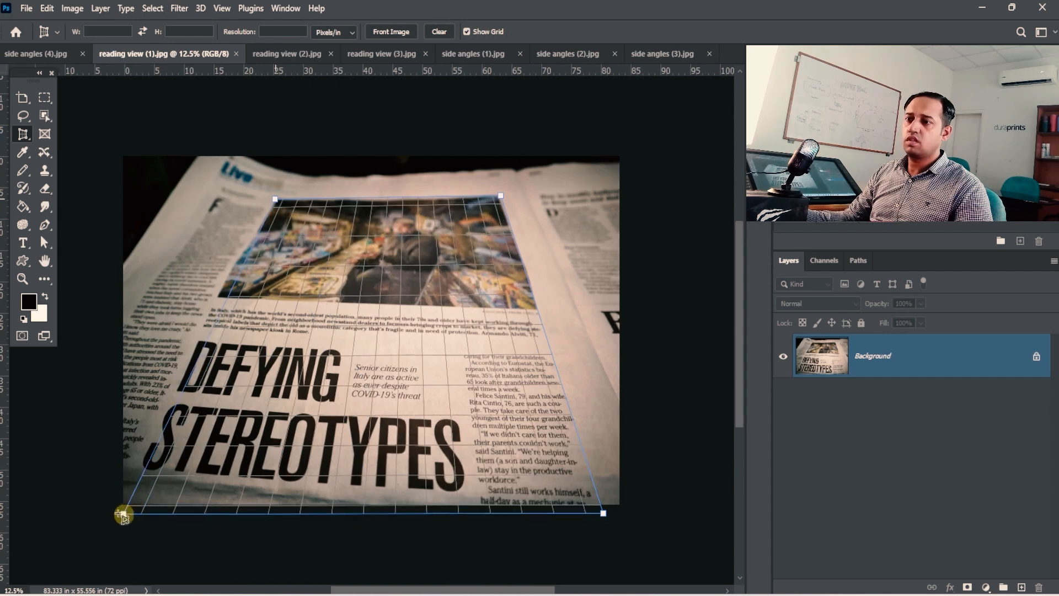
pyautogui.moveTo(122, 514); pyautogui.dragTo(92, 510)
pyautogui.click(93, 510)
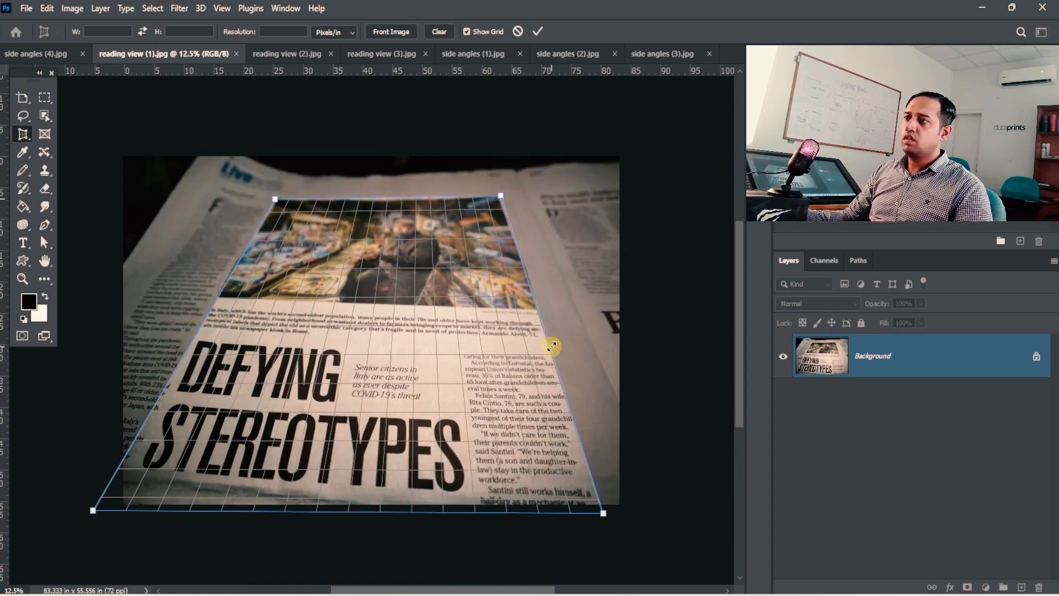
# Step: Extend all four edges of the perspective crop area outward around the newspaper photo and apply the crop
pyautogui.moveTo(552, 346); pyautogui.dragTo(660, 336)
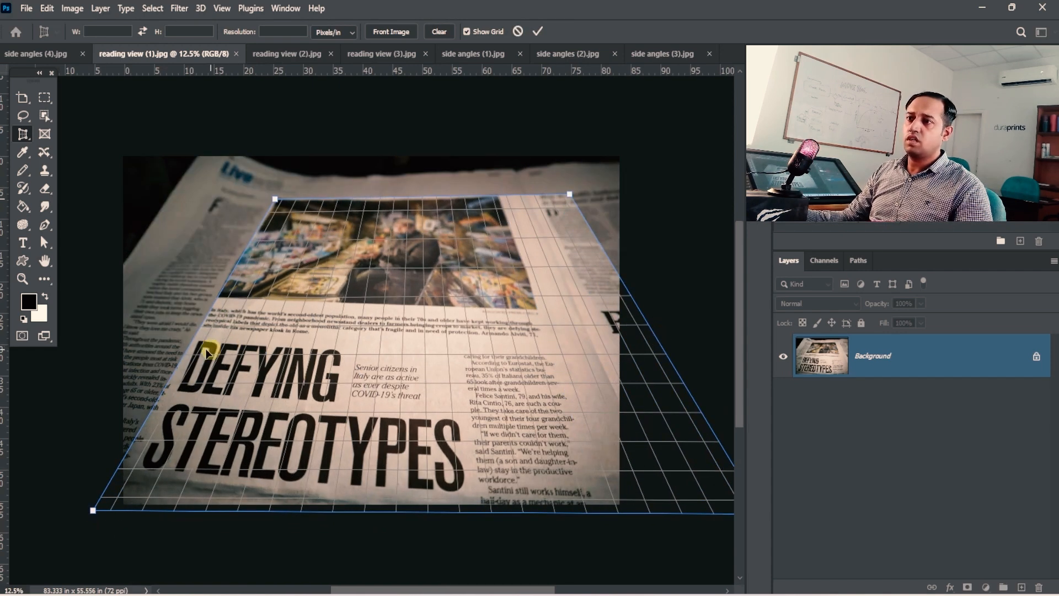
pyautogui.moveTo(189, 347); pyautogui.dragTo(113, 316)
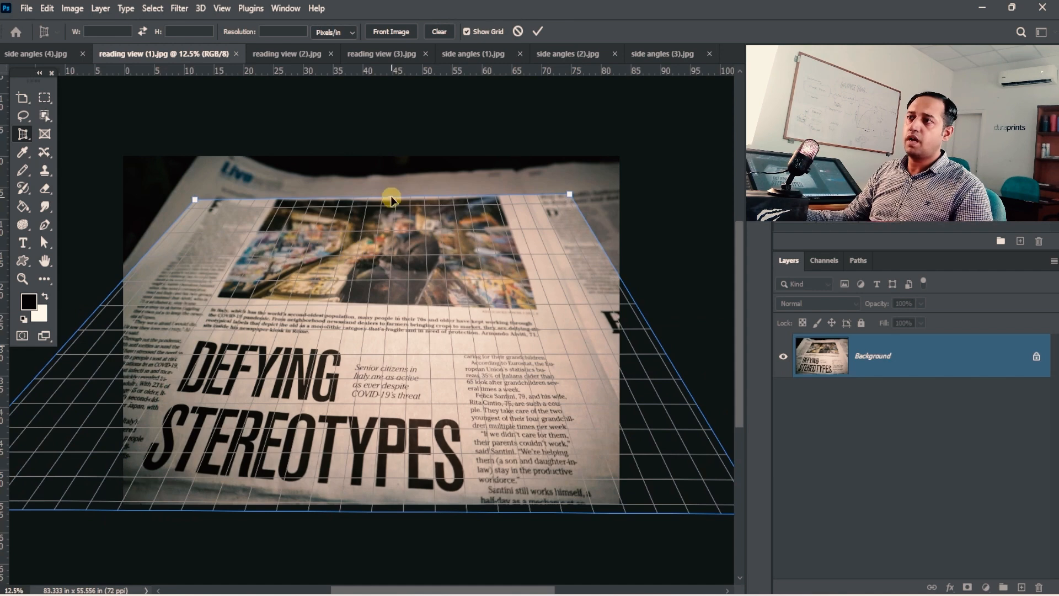
pyautogui.moveTo(391, 200); pyautogui.dragTo(390, 175)
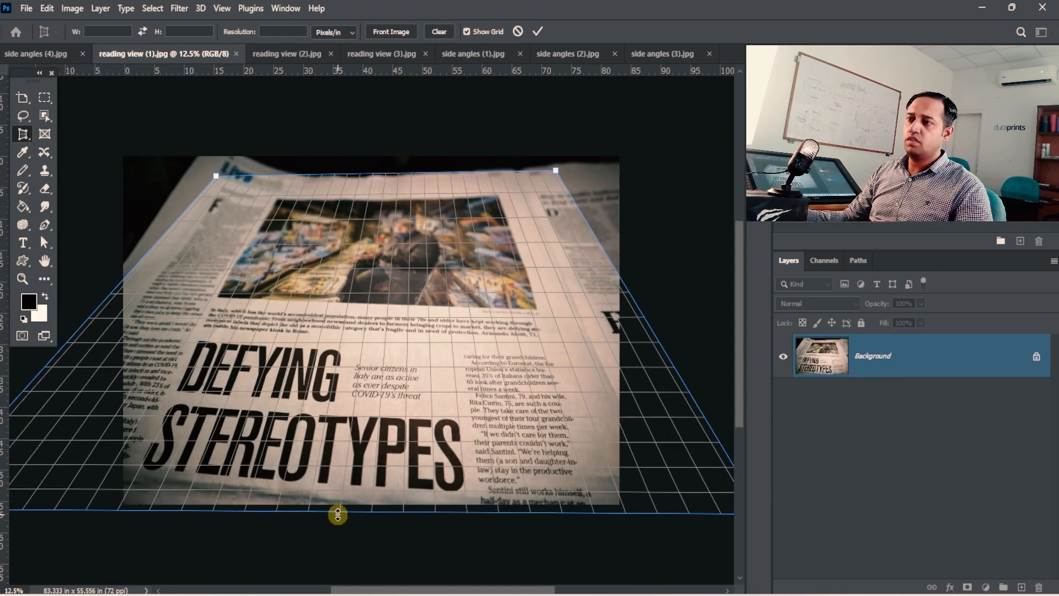
pyautogui.moveTo(337, 514); pyautogui.dragTo(338, 524)
pyautogui.press('Return')
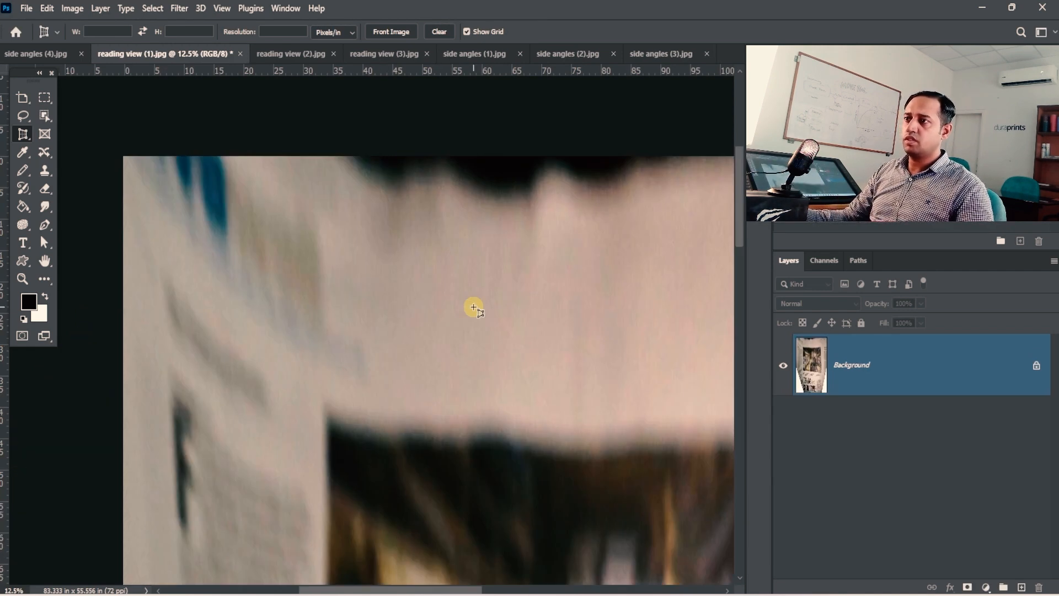
# Step: Examine the straightened newspaper page, comparing the photo, caption, headline and column text for remaining distortion
pyautogui.press('space')
pyautogui.moveTo(485, 475); pyautogui.dragTo(454, 72)
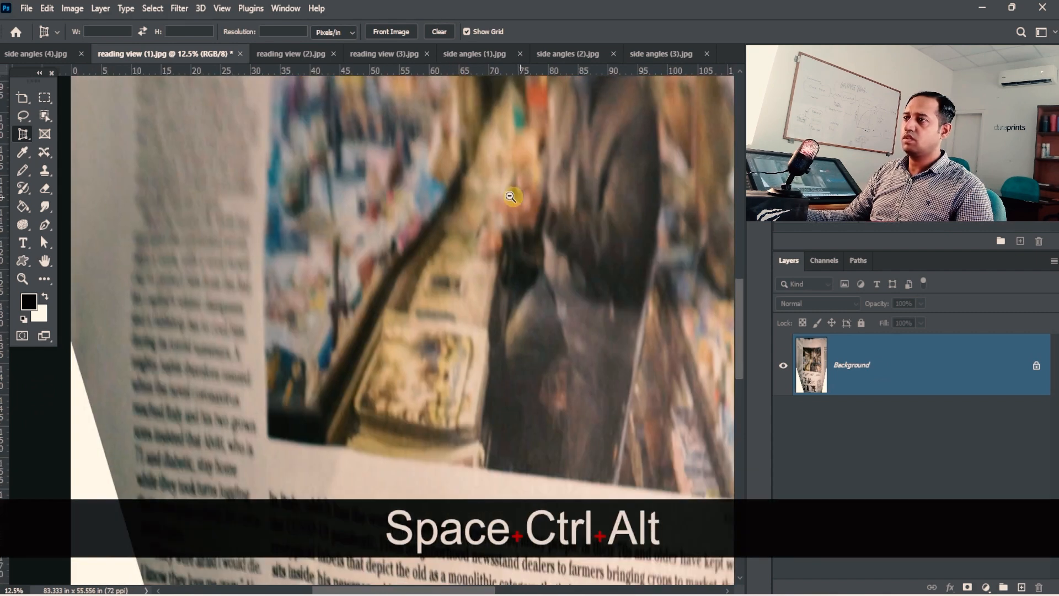
pyautogui.moveTo(514, 194); pyautogui.dragTo(489, 312)
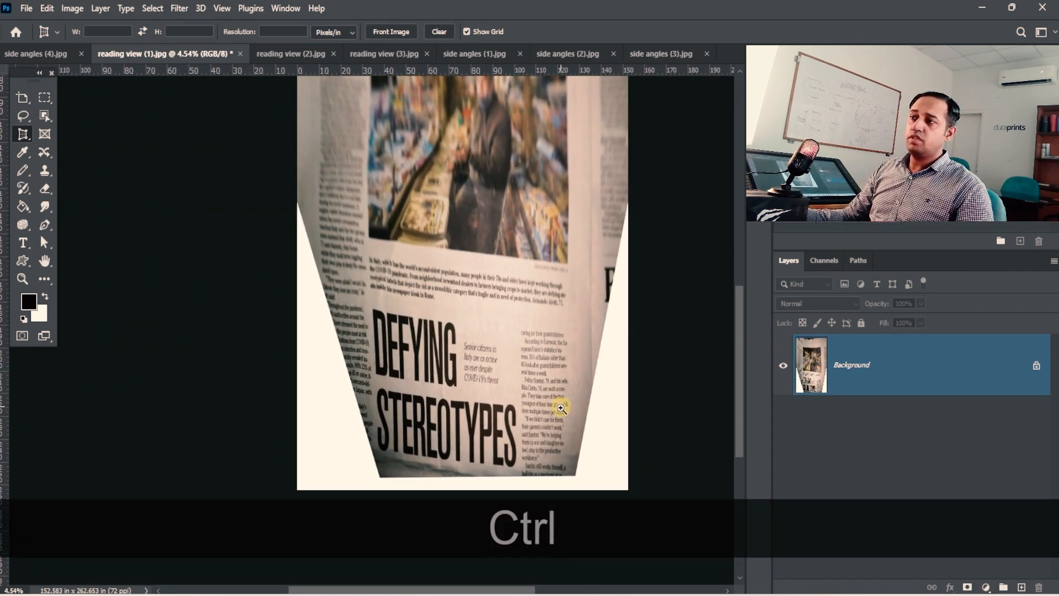
pyautogui.moveTo(561, 409); pyautogui.dragTo(546, 248)
pyautogui.moveTo(451, 230); pyautogui.dragTo(495, 248)
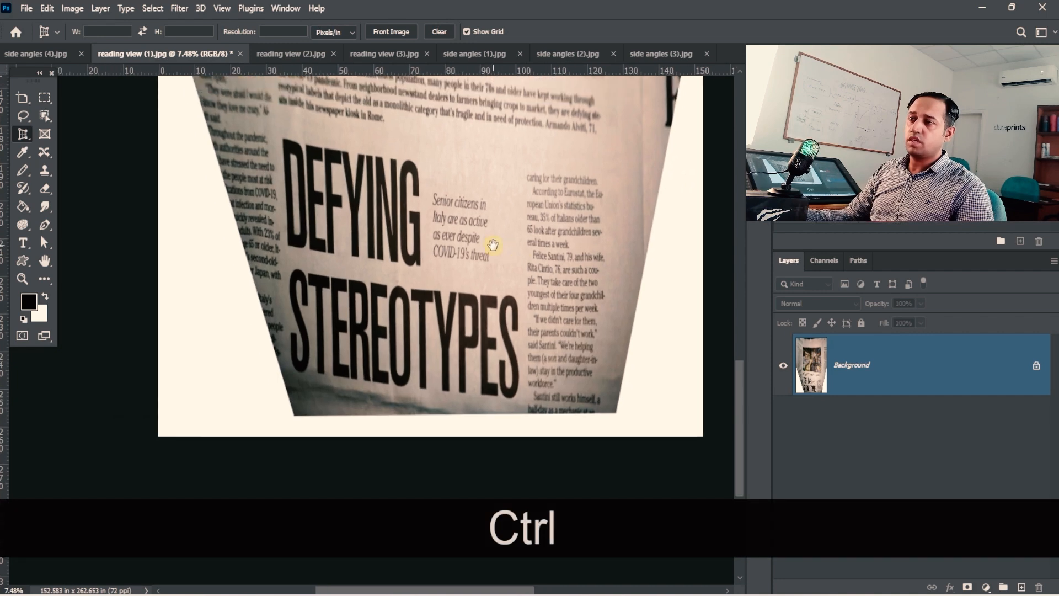
pyautogui.moveTo(422, 350)
pyautogui.mouseDown()
pyautogui.moveTo(459, 347)
pyautogui.moveTo(416, 335)
pyautogui.mouseUp()
pyautogui.moveTo(420, 275); pyautogui.dragTo(437, 349)
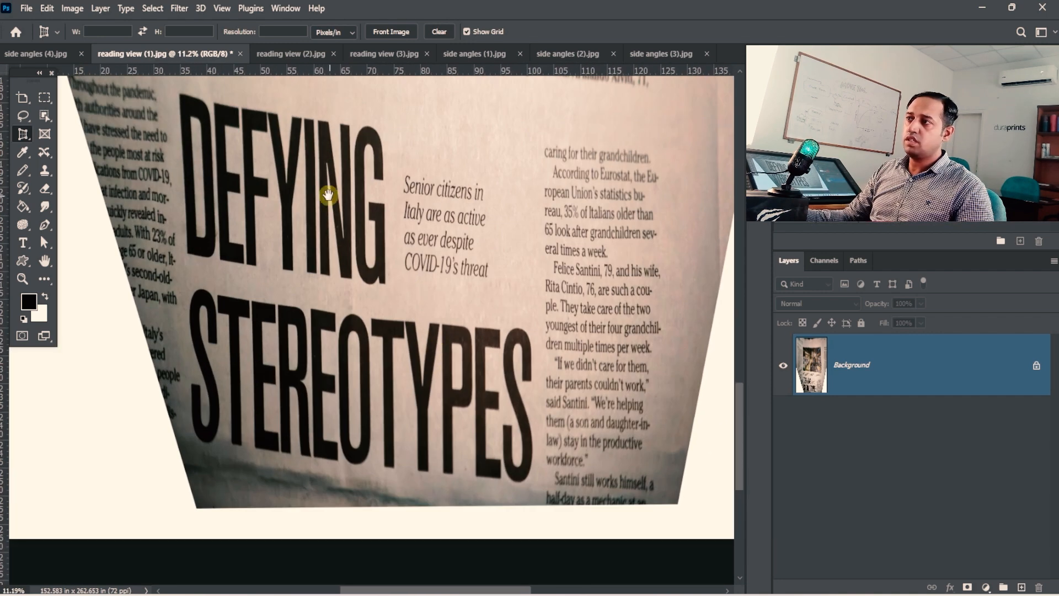
pyautogui.moveTo(605, 297); pyautogui.dragTo(609, 378)
pyautogui.moveTo(543, 89); pyautogui.dragTo(574, 314)
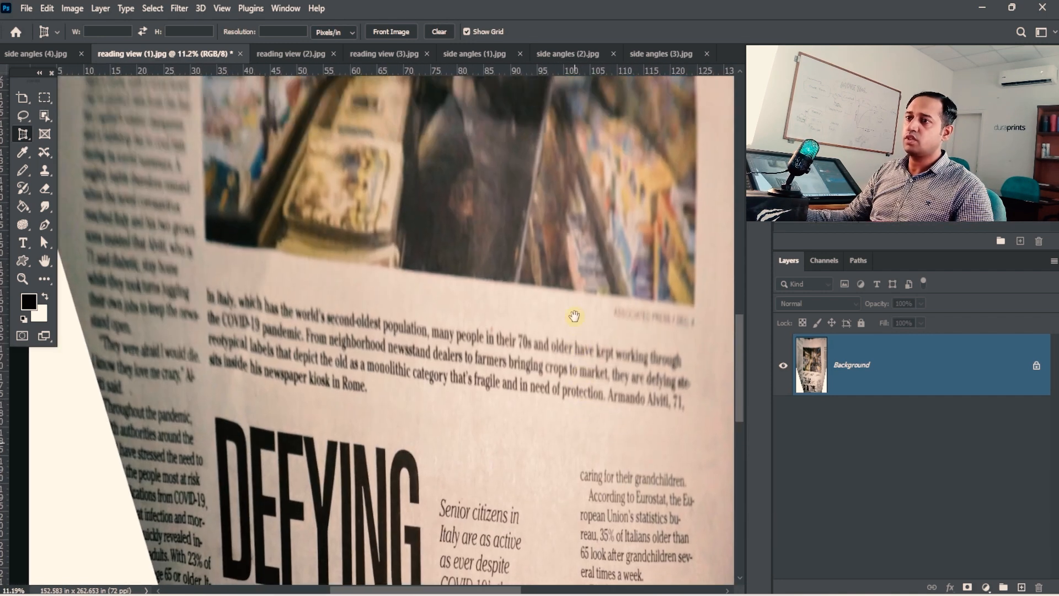
pyautogui.moveTo(610, 518); pyautogui.dragTo(574, 241)
pyautogui.moveTo(574, 292); pyautogui.dragTo(552, 336)
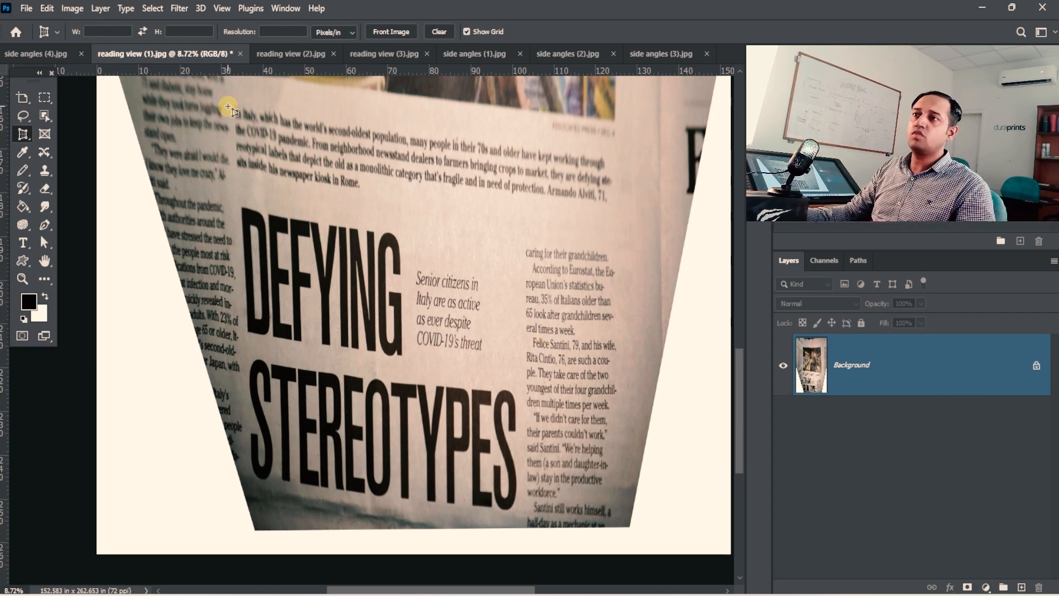
# Step: Make a rectangular selection around the caption, "DEFYING STEREOTYPES" headline and text column, and crop the image to it
pyautogui.click(45, 98)
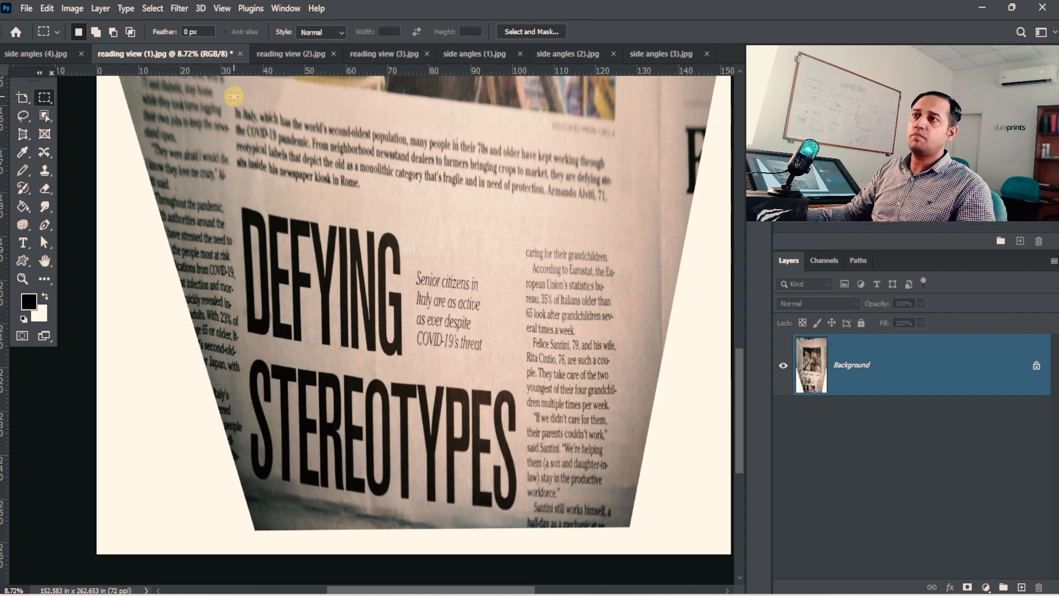
pyautogui.moveTo(234, 97); pyautogui.dragTo(616, 508)
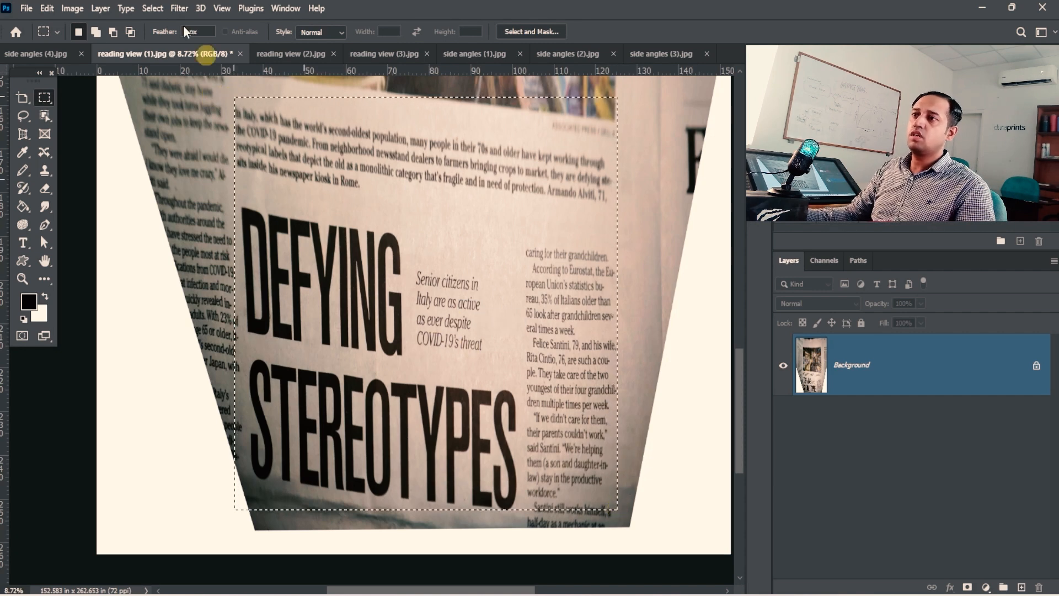
pyautogui.click(72, 8)
pyautogui.click(78, 155)
# Step: Free-transform the cropped newspaper, distorting its lower-left, upper-right and upper-left corners outward to level the text, and apply the transform
pyautogui.press('space')
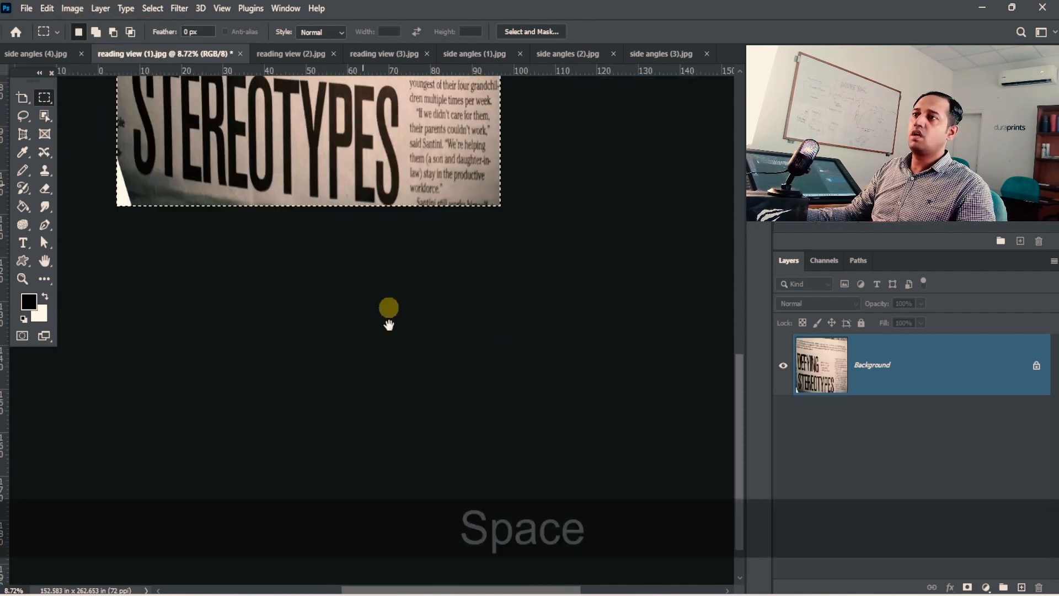
pyautogui.moveTo(389, 324); pyautogui.dragTo(440, 336)
pyautogui.hotkey('ctrl', 't')
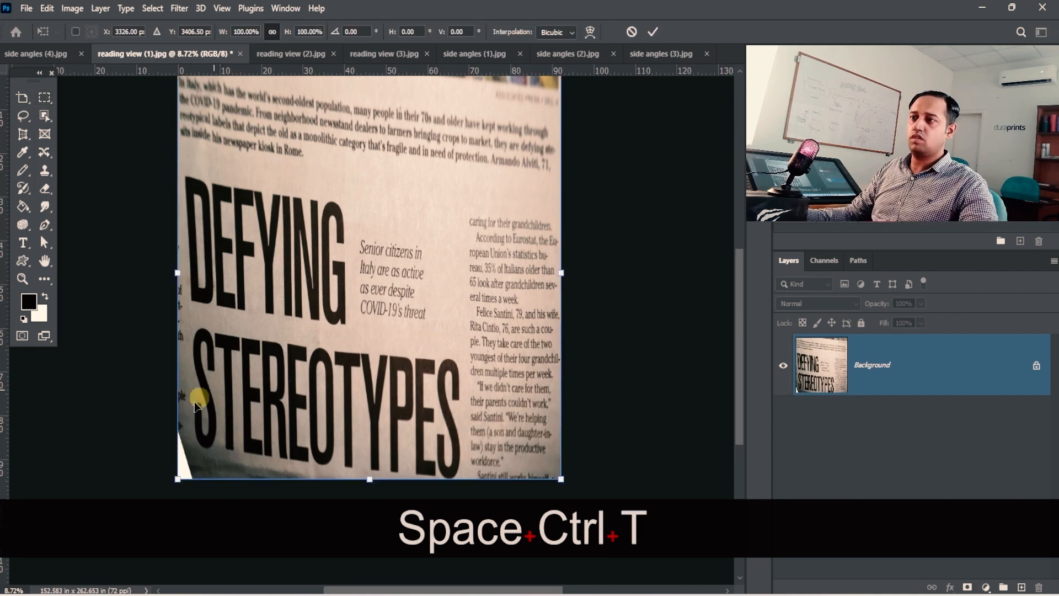
pyautogui.moveTo(177, 479); pyautogui.dragTo(160, 503)
pyautogui.press('space')
pyautogui.moveTo(420, 248); pyautogui.dragTo(432, 330)
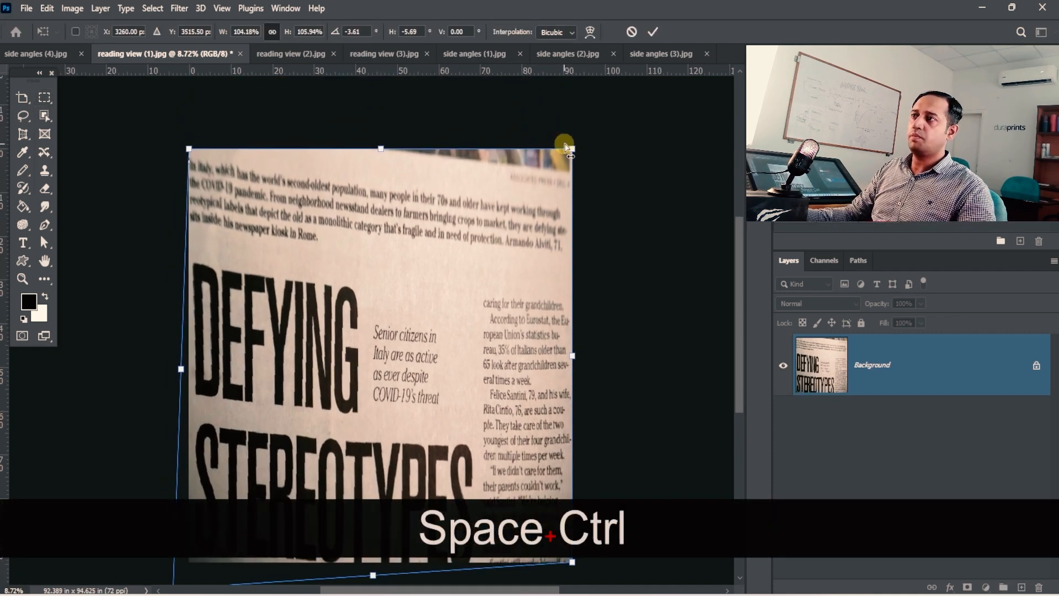
pyautogui.moveTo(565, 146); pyautogui.dragTo(575, 119)
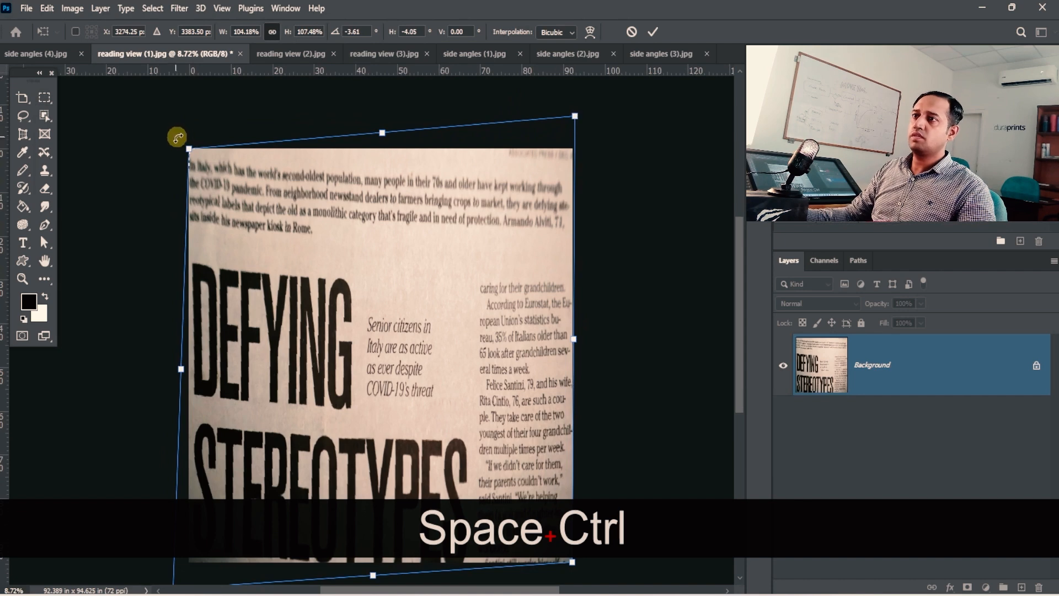
pyautogui.moveTo(189, 149); pyautogui.dragTo(190, 145)
pyautogui.doubleClick(386, 309)
# Step: Check the leveled newspaper headline and close reading view (1).jpg without saving
pyautogui.press('space')
pyautogui.moveTo(409, 342); pyautogui.dragTo(368, 201)
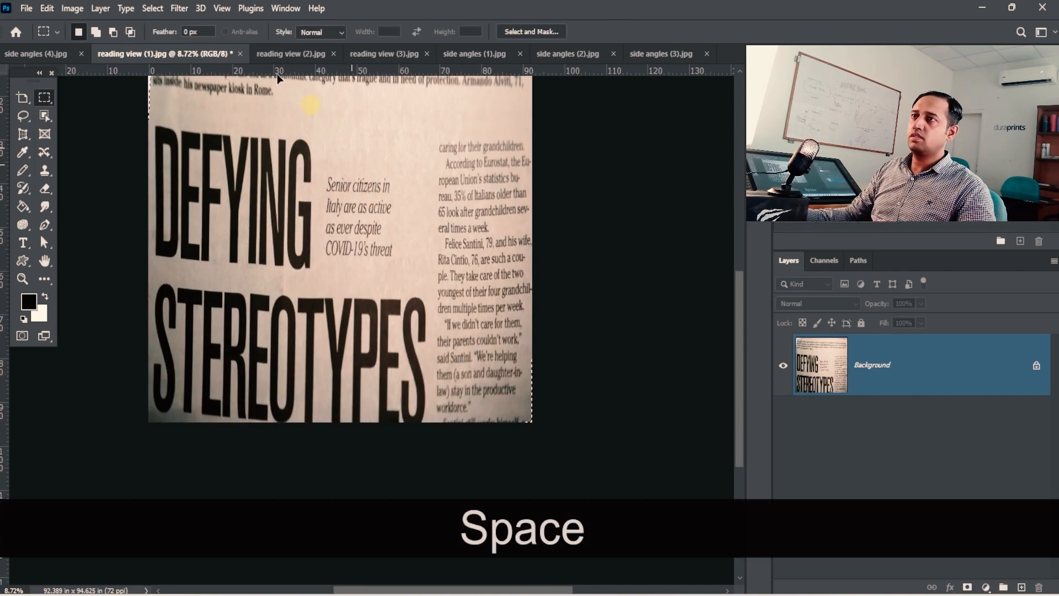
pyautogui.click(240, 54)
pyautogui.press('n')
# Step: In reading view (2).jpg, mark a four-corner perspective crop area around the "SOCIAL DISTANCING" banner
pyautogui.press('c')
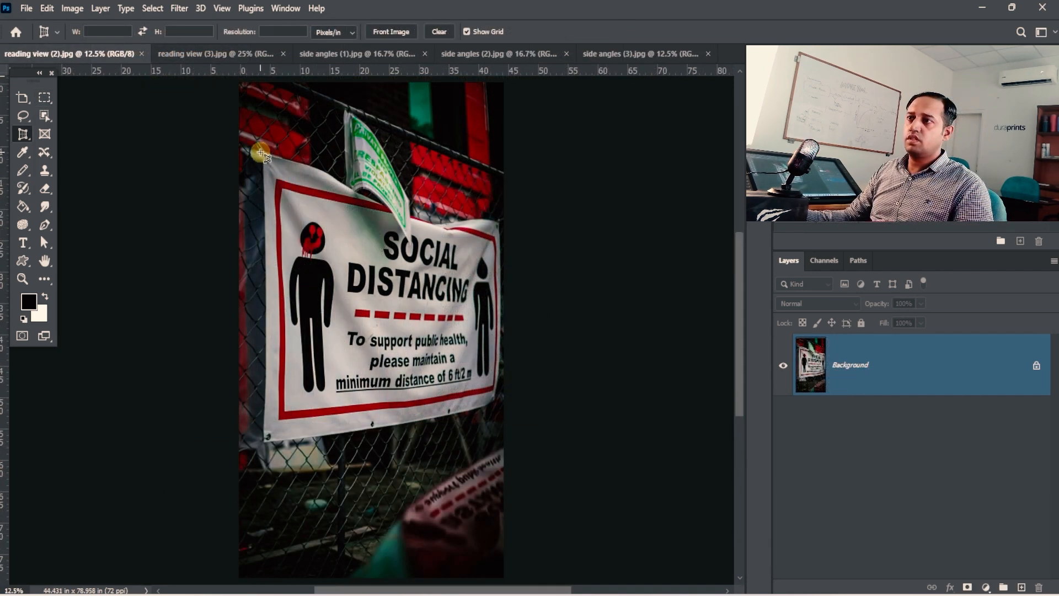
pyautogui.click(260, 152)
pyautogui.click(268, 438)
pyautogui.click(504, 396)
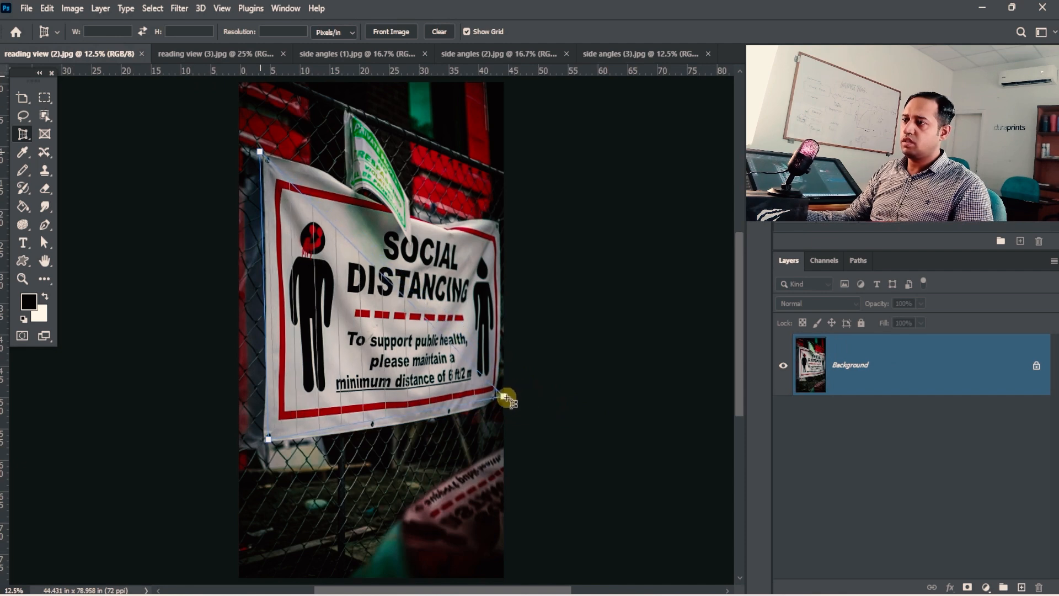
pyautogui.click(502, 406)
pyautogui.click(509, 214)
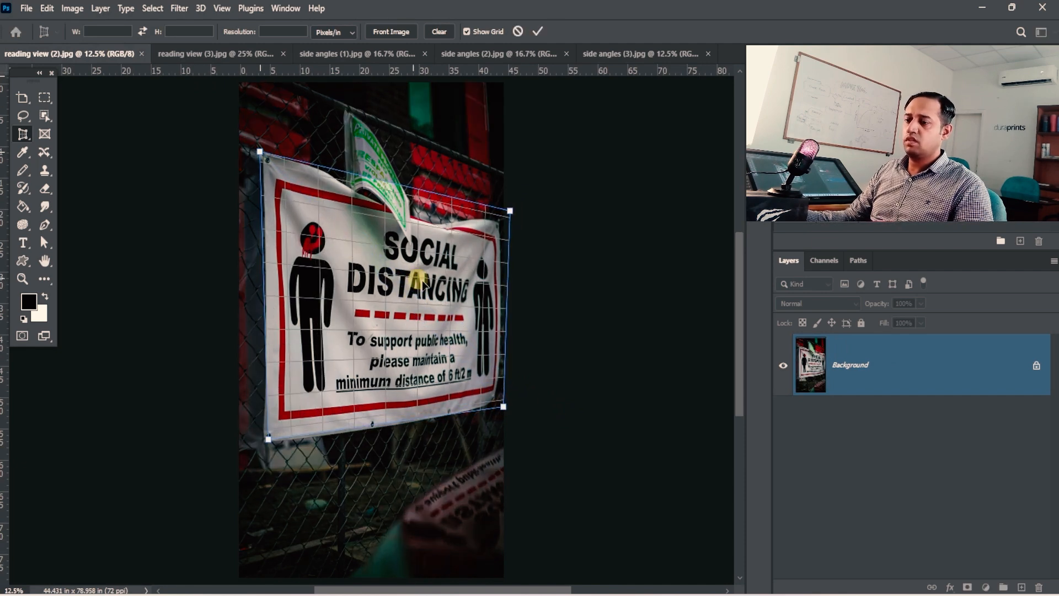
# Step: Extend all four edges of the perspective crop area outward from the banner and apply the crop
pyautogui.moveTo(262, 268); pyautogui.dragTo(142, 288)
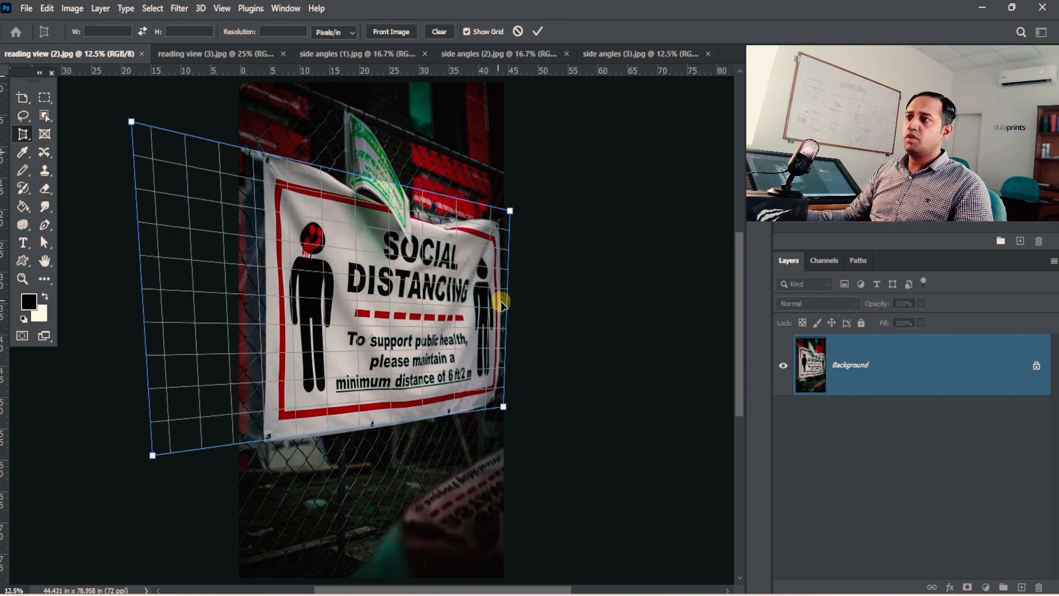
pyautogui.moveTo(508, 303); pyautogui.dragTo(554, 301)
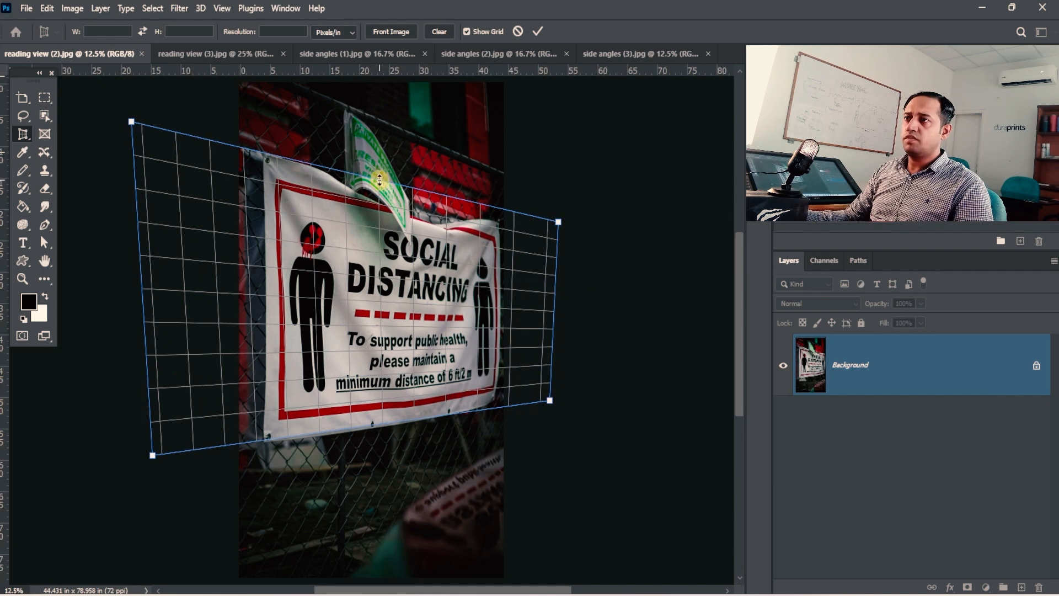
pyautogui.moveTo(380, 180); pyautogui.dragTo(380, 102)
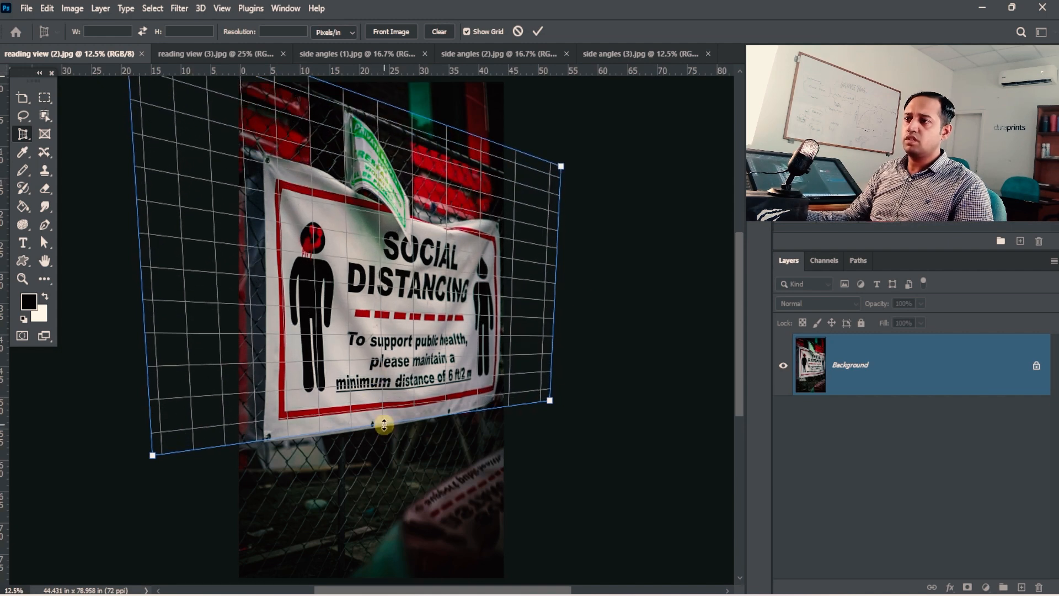
pyautogui.moveTo(383, 425); pyautogui.dragTo(385, 434)
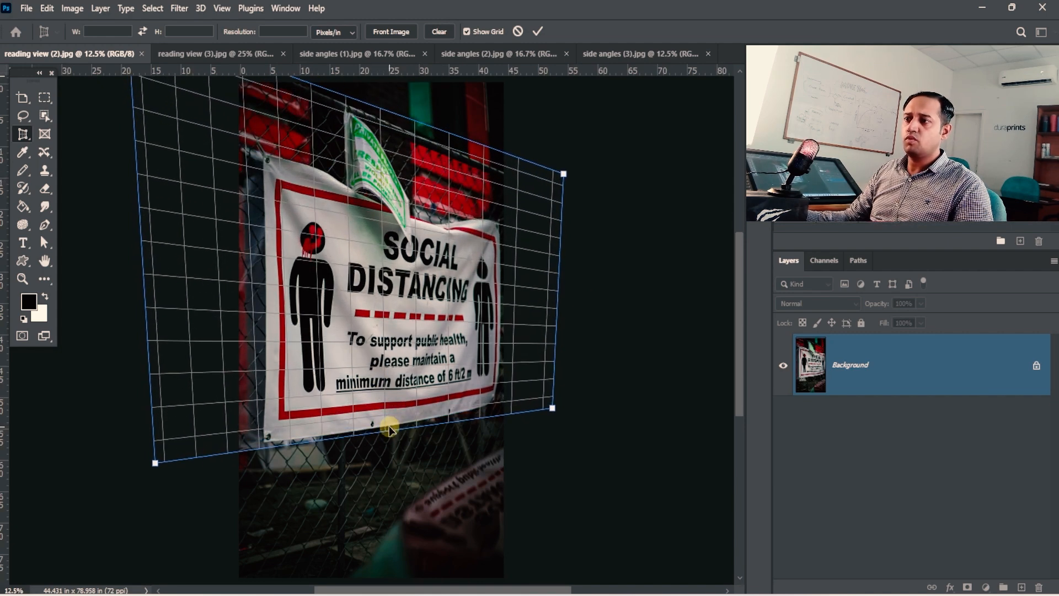
pyautogui.moveTo(388, 433); pyautogui.dragTo(403, 515)
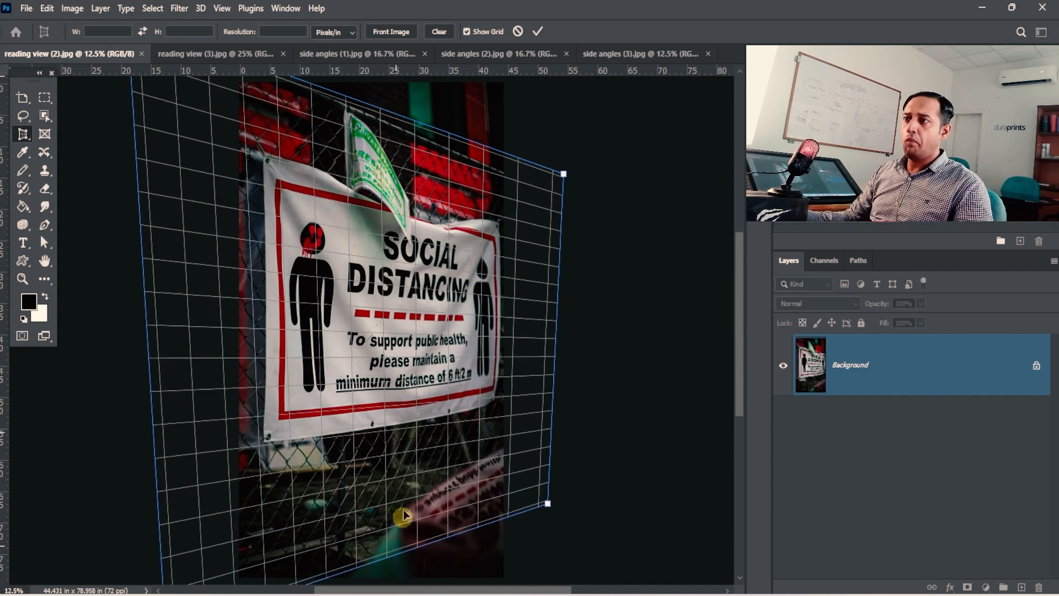
pyautogui.press('Return')
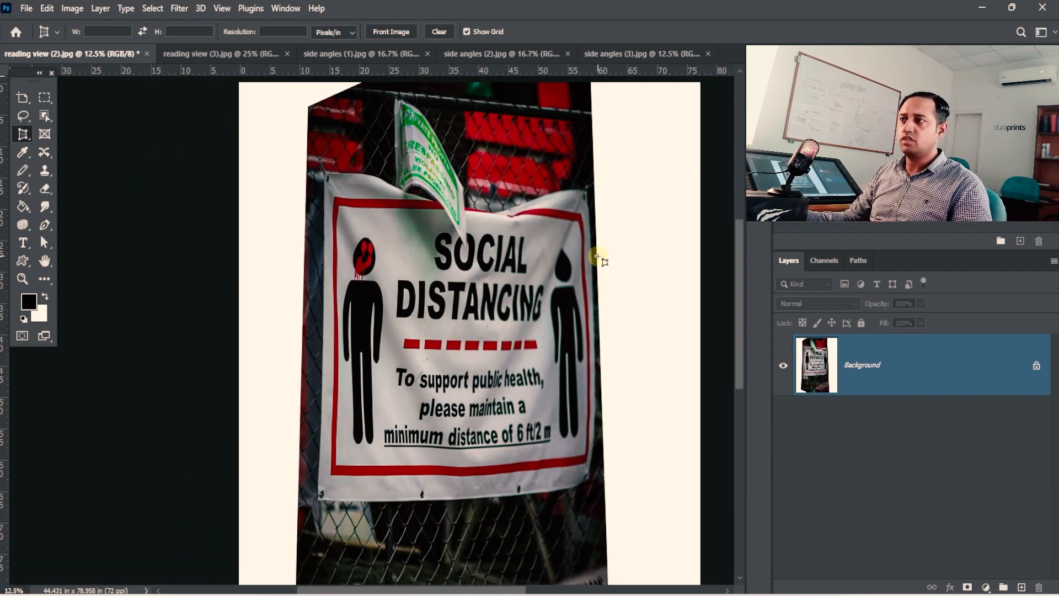
# Step: Select the whole banner image and stretch it horizontally with Free Transform to about 187.5% width, keeping the height at 100%
pyautogui.keyDown('ctrl'); pyautogui.keyDown('alt'); pyautogui.click(572, 264); pyautogui.keyUp('alt'); pyautogui.keyUp('ctrl')
pyautogui.hotkey('ctrl', 'a')
pyautogui.hotkey('ctrl', 't')
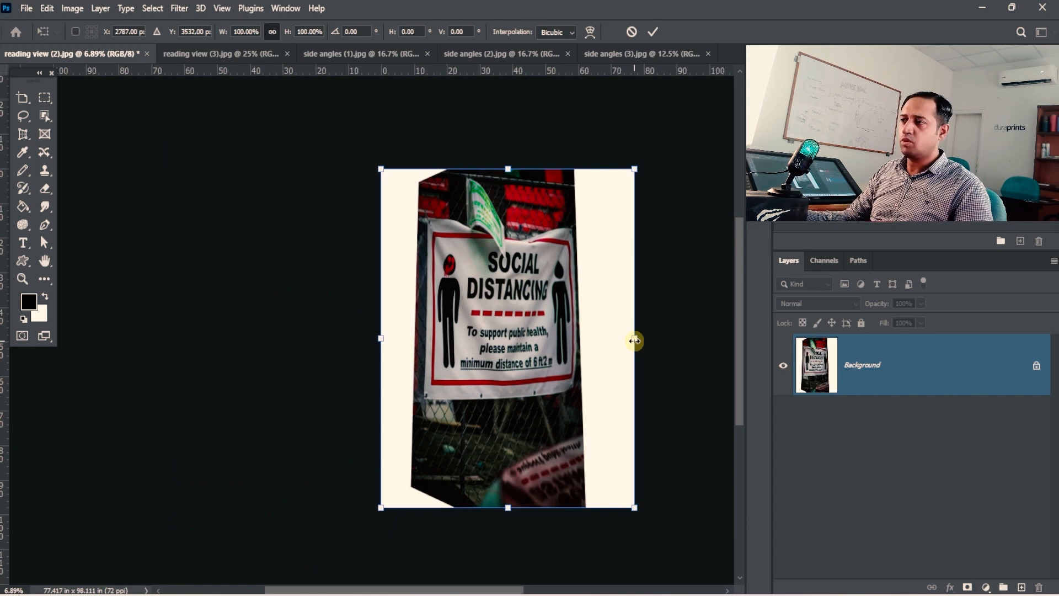
pyautogui.moveTo(635, 341); pyautogui.dragTo(722, 338)
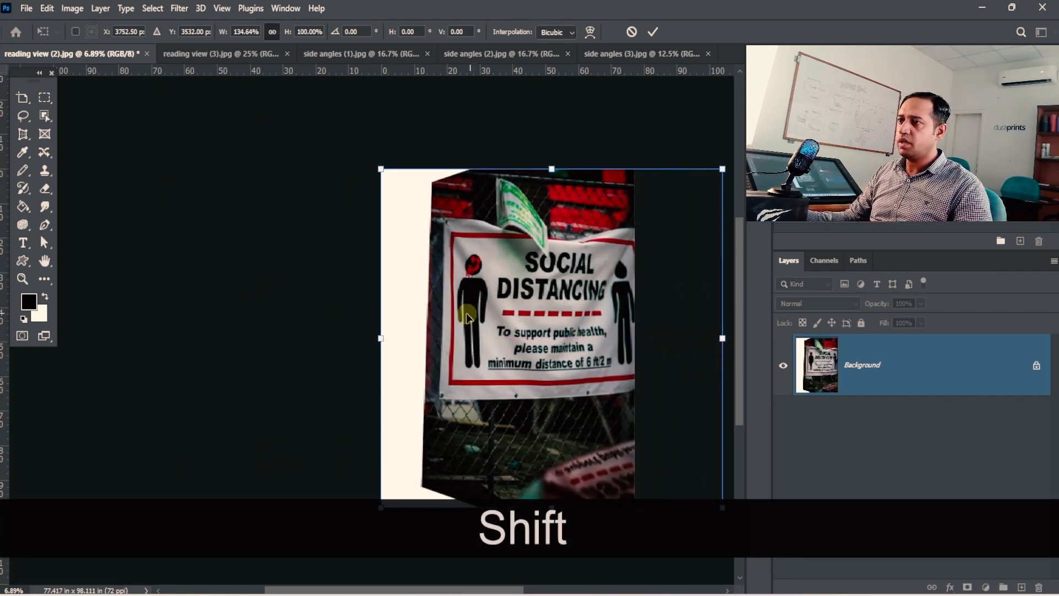
pyautogui.moveTo(382, 336); pyautogui.dragTo(246, 338)
pyautogui.moveTo(498, 268); pyautogui.dragTo(543, 263)
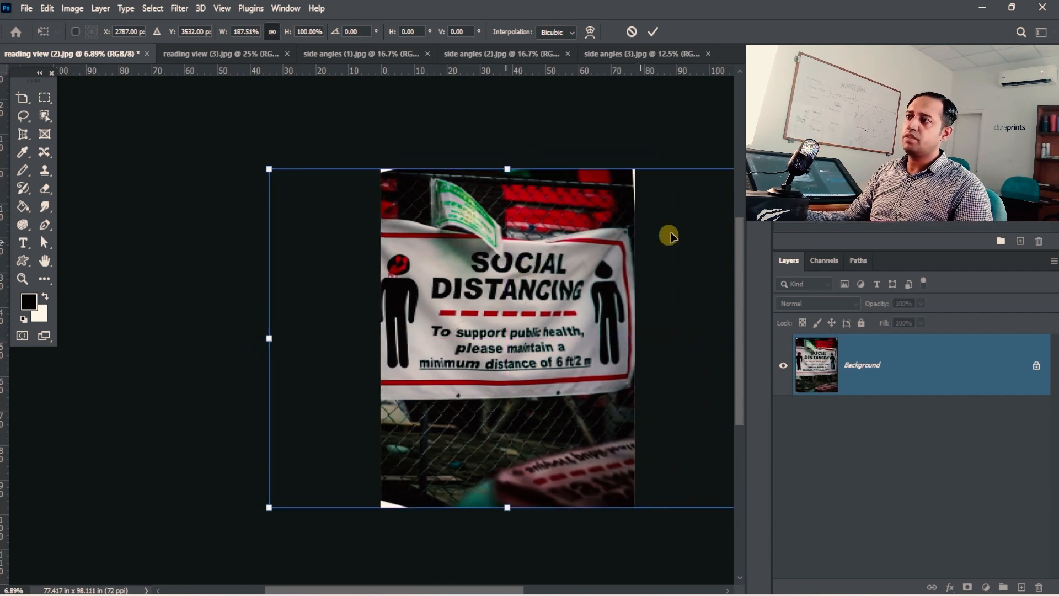
# Step: Move the upper-left corner of the banner's transform inward, apply the transform, and close reading view (2).jpg
pyautogui.moveTo(268, 172); pyautogui.dragTo(307, 208)
pyautogui.press('Return')
pyautogui.click(147, 54)
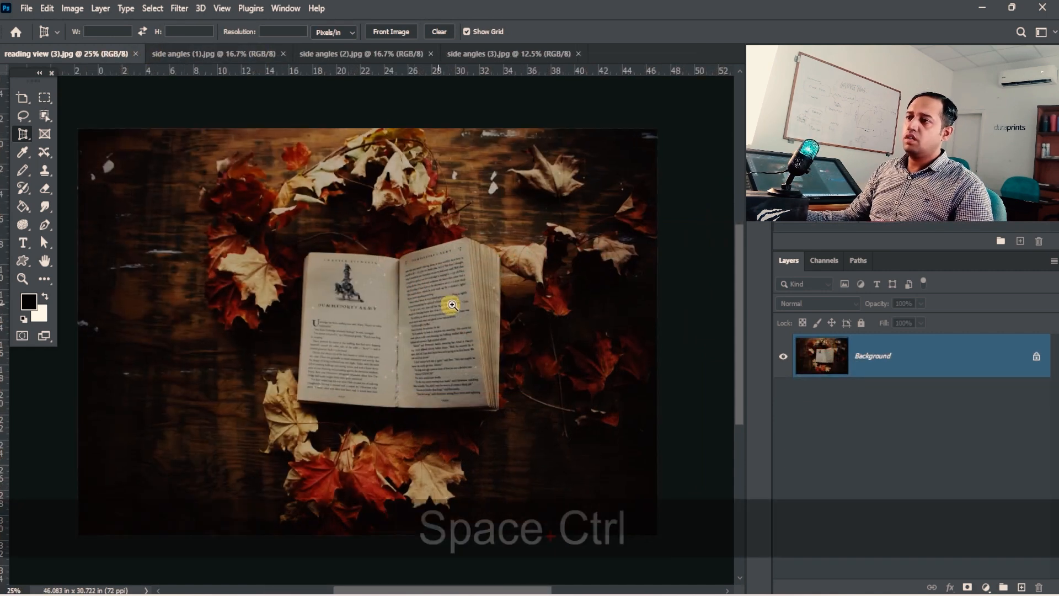
# Step: In reading view (3).jpg, mark a four-corner perspective crop area around the open book's right-hand page and apply the crop
pyautogui.moveTo(452, 305); pyautogui.dragTo(478, 244)
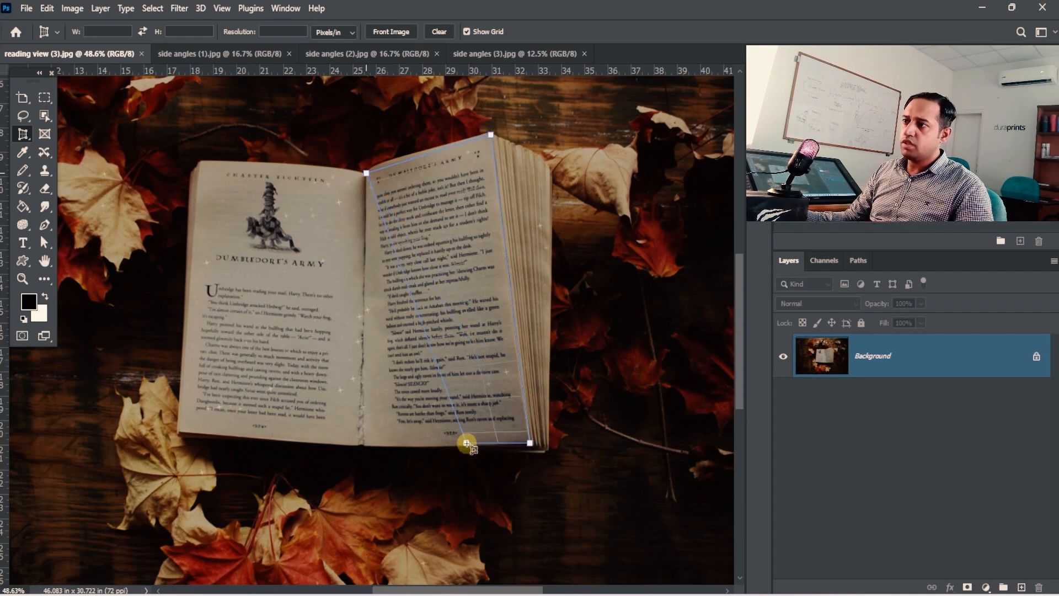
pyautogui.moveTo(466, 443); pyautogui.dragTo(360, 444)
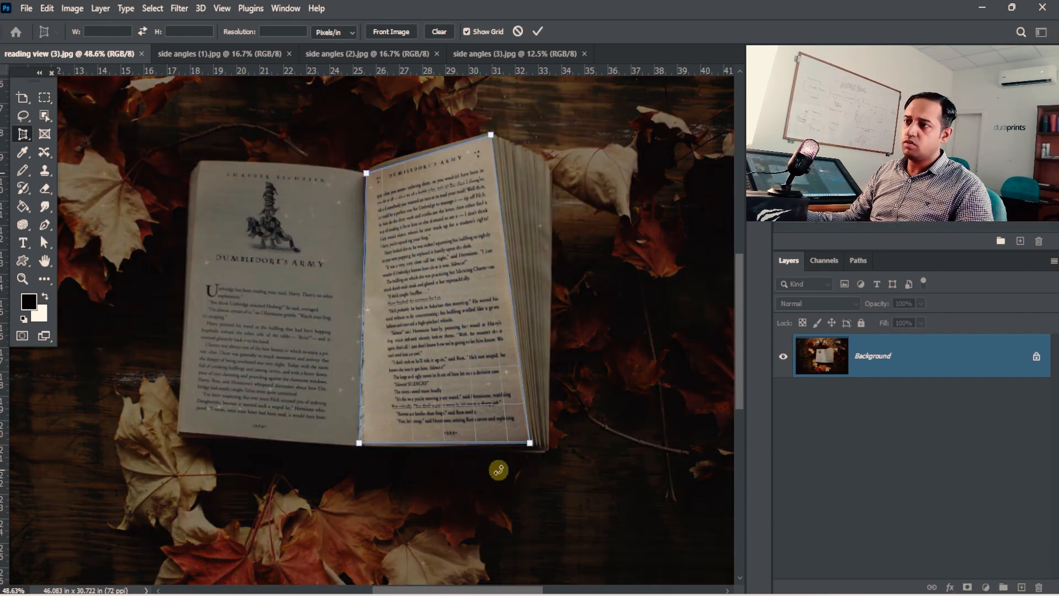
pyautogui.press('Return')
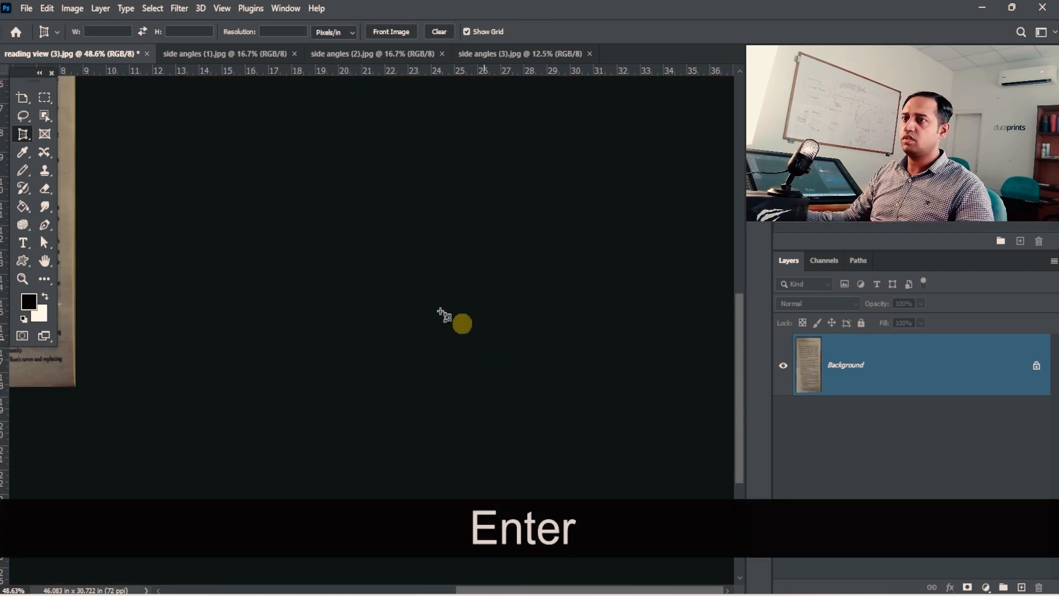
# Step: Select the whole book page image and use Free Transform to pull its lower-left corner outward and nudge the lower-right corner outward
pyautogui.moveTo(524, 312); pyautogui.dragTo(402, 260)
pyautogui.moveTo(460, 189); pyautogui.dragTo(494, 318)
pyautogui.hotkey('ctrl', 'alt', 'a')
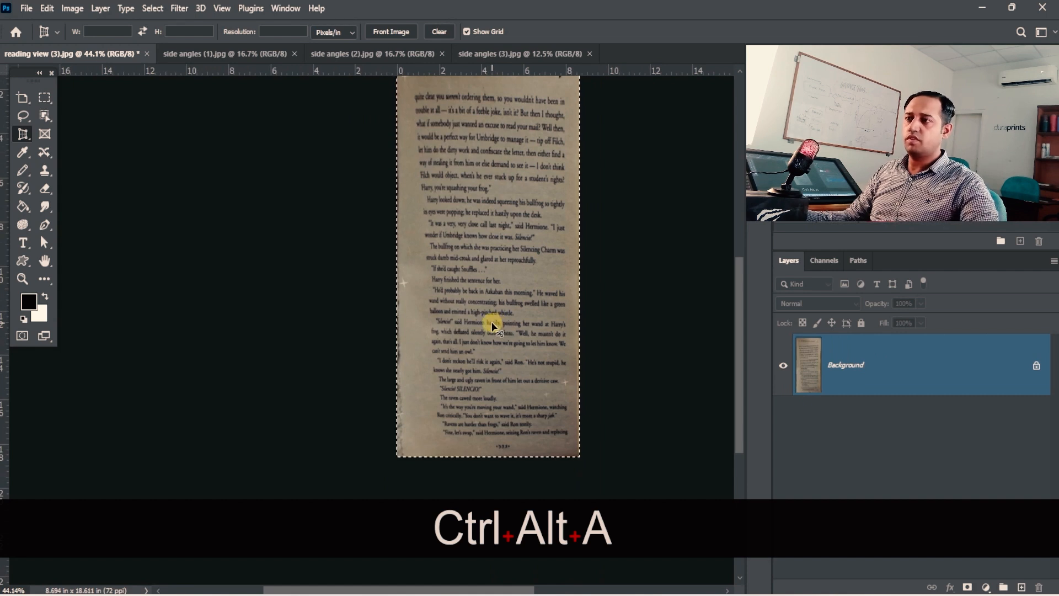
pyautogui.hotkey('ctrl', 't')
pyautogui.moveTo(402, 461); pyautogui.dragTo(366, 461)
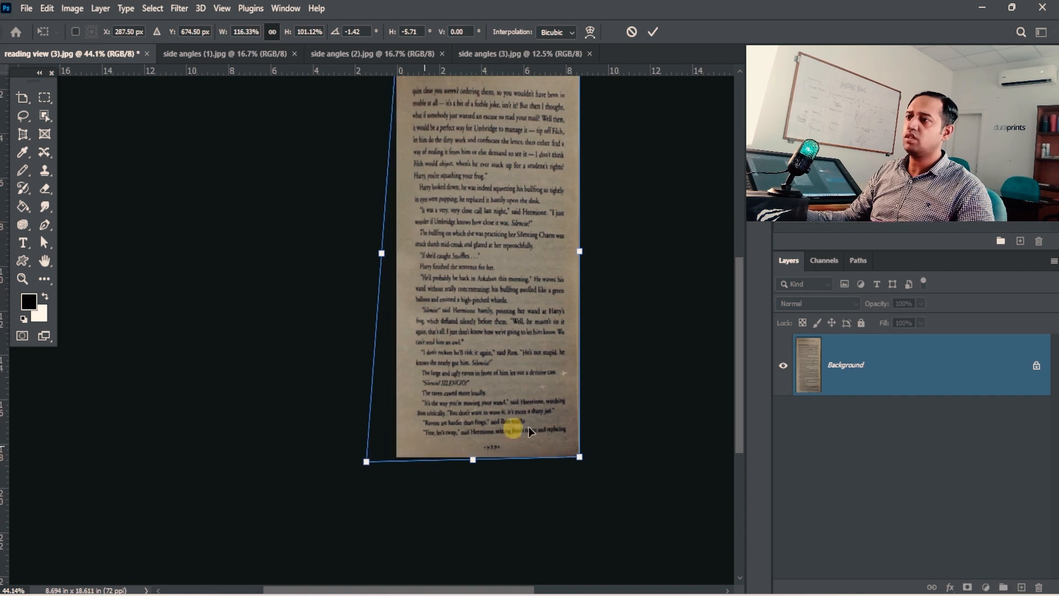
pyautogui.moveTo(579, 457); pyautogui.dragTo(581, 460)
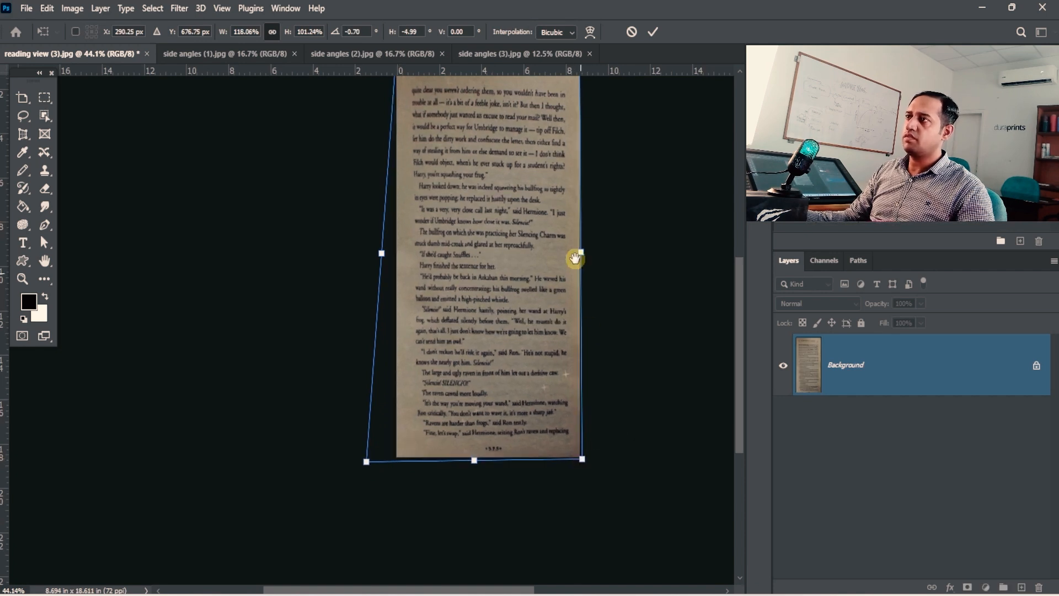
# Step: Nudge the upper-left corner of the page's transform slightly downward, apply the transform, and close reading view (3).jpg without saving
pyautogui.moveTo(576, 243); pyautogui.dragTo(555, 331)
pyautogui.moveTo(381, 130); pyautogui.dragTo(380, 134)
pyautogui.press('Return')
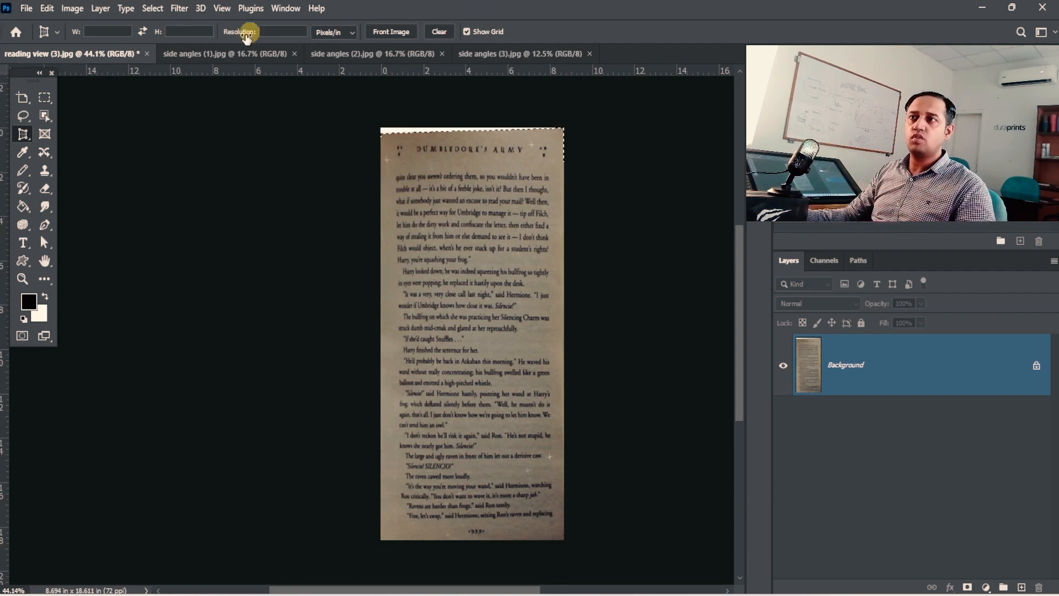
pyautogui.click(147, 53)
pyautogui.click(527, 230)
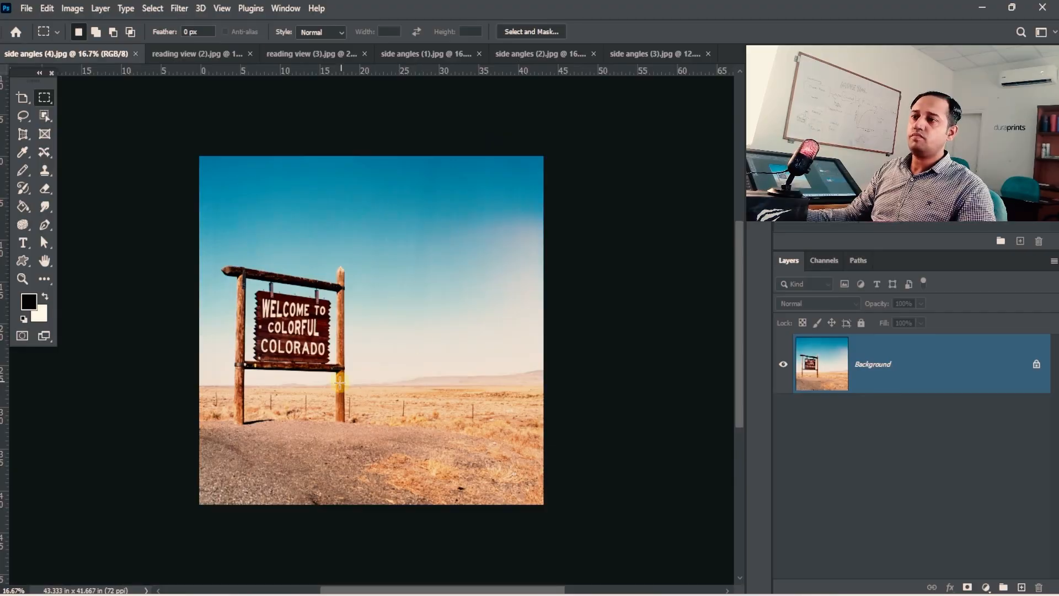
# Step: In side angles (4).jpg, mark a four-corner perspective crop area around the "Welcome to Colorful Colorado" sign board
pyautogui.hotkey('ctrl', 'space')
pyautogui.moveTo(288, 379)
pyautogui.mouseDown()
pyautogui.moveTo(319, 378)
pyautogui.moveTo(304, 366)
pyautogui.mouseUp()
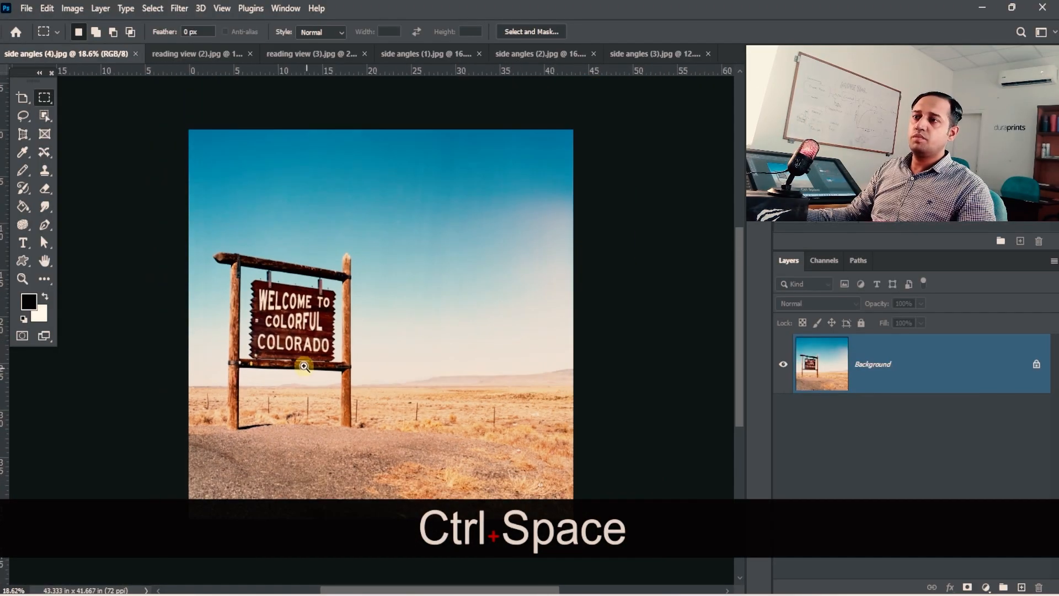
pyautogui.click(23, 134)
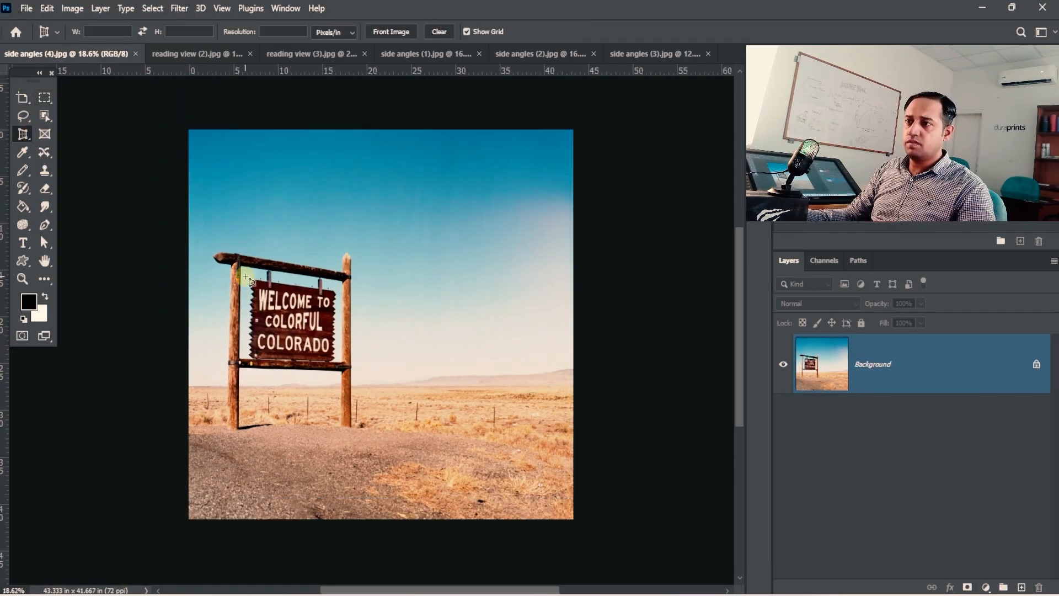
pyautogui.click(251, 364)
pyautogui.click(333, 362)
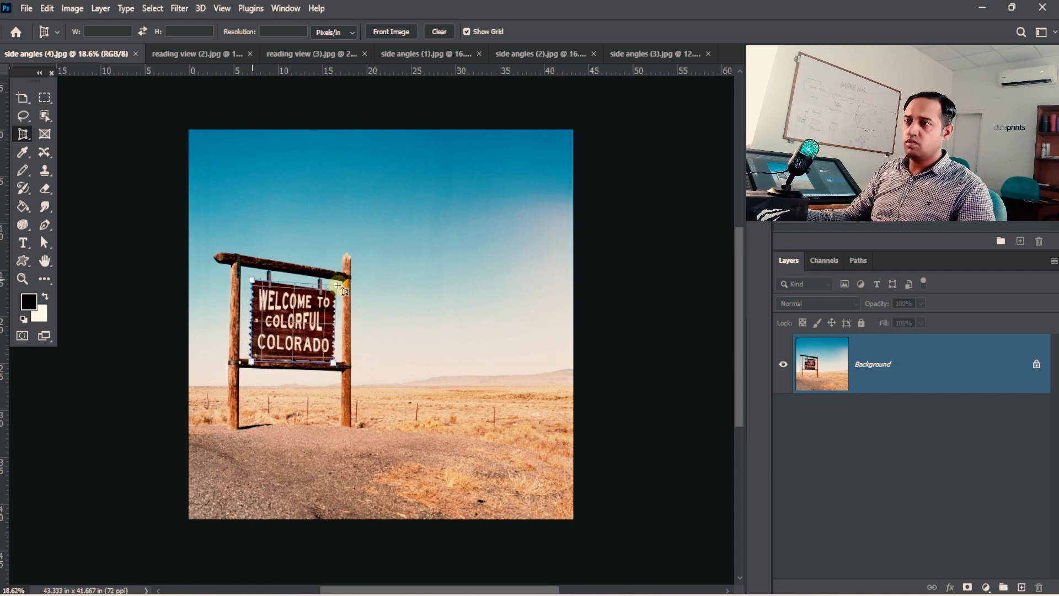
pyautogui.click(336, 285)
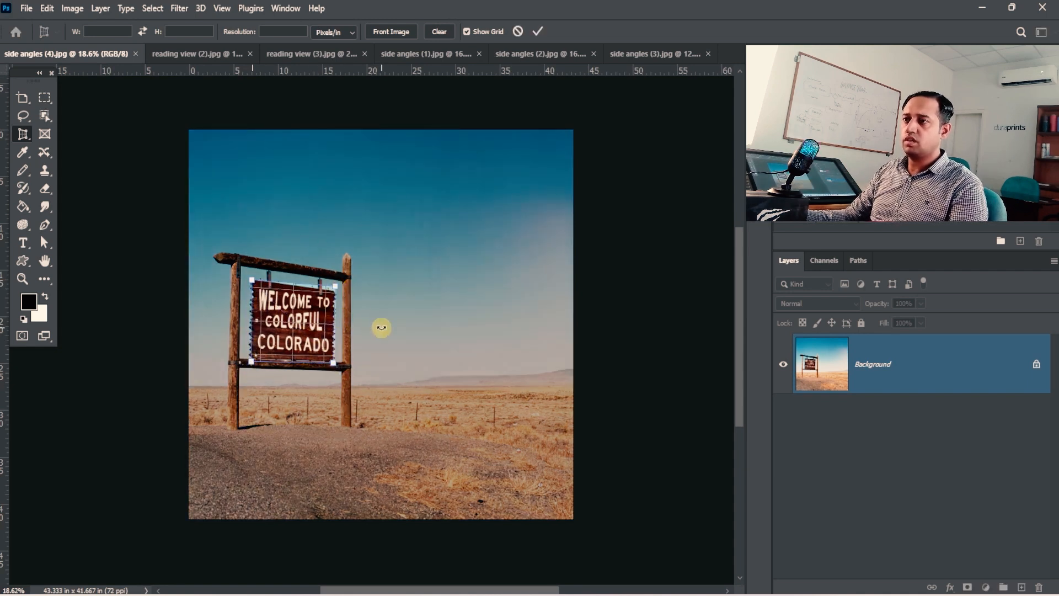
# Step: Extend all four edges of the crop area outward past the sign's wooden posts, apply the crop, and close side angles (4).jpg
pyautogui.moveTo(338, 317); pyautogui.dragTo(425, 321)
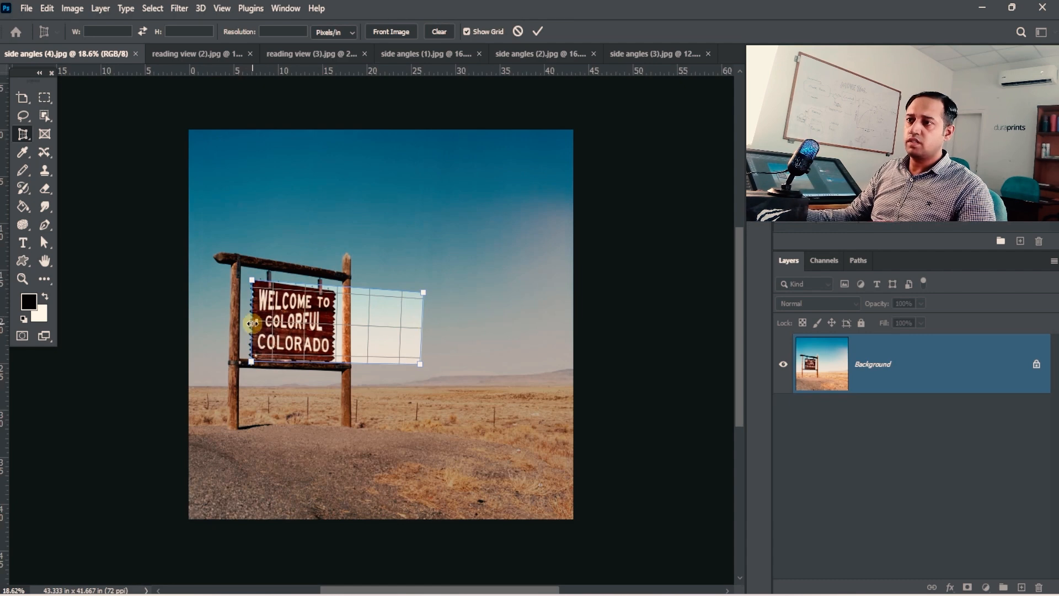
pyautogui.moveTo(251, 320); pyautogui.dragTo(162, 315)
pyautogui.moveTo(296, 282); pyautogui.dragTo(298, 226)
pyautogui.moveTo(293, 366); pyautogui.dragTo(284, 478)
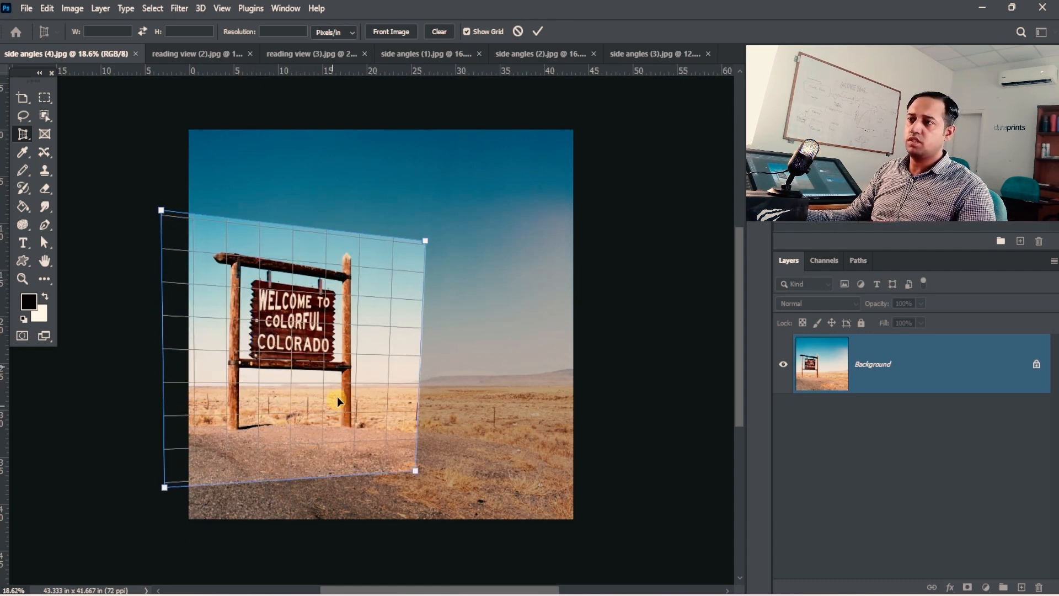
pyautogui.press('Return')
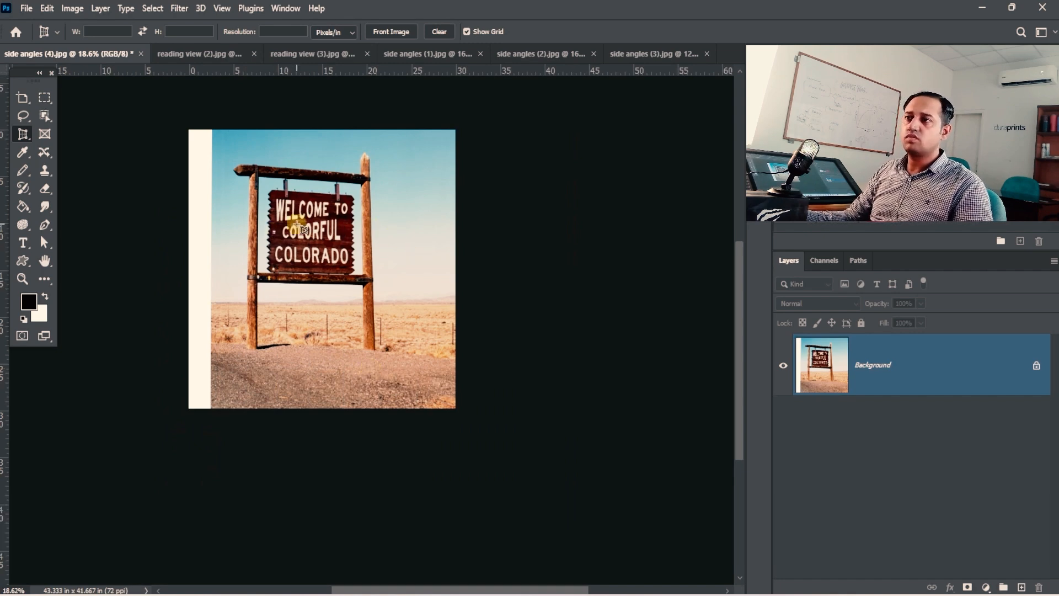
pyautogui.click(141, 53)
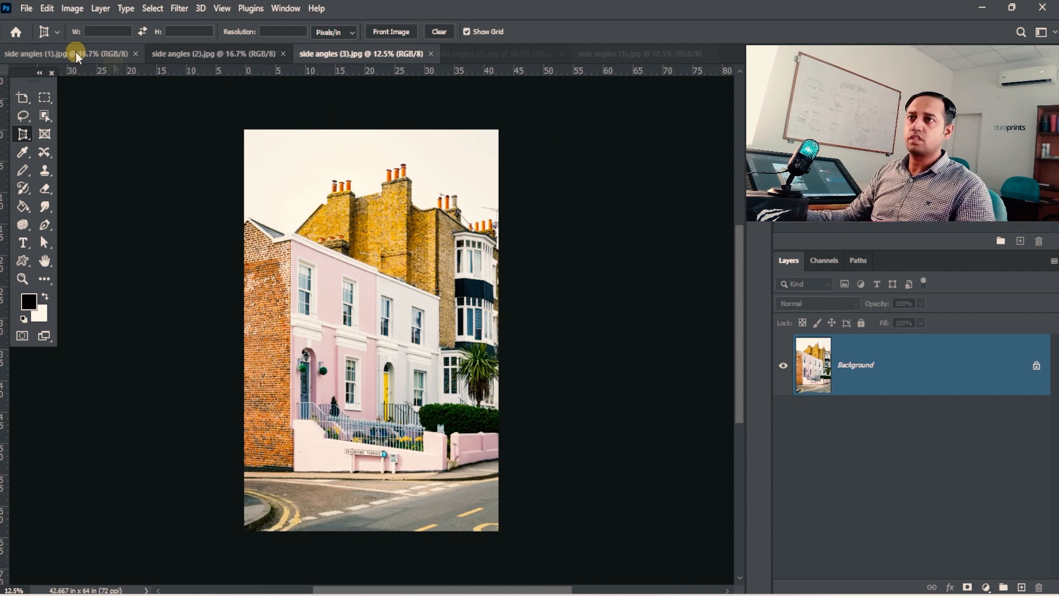
# Step: In side angles (1).jpg, mark a four-corner perspective crop area around the blank face of the billboard
pyautogui.click(75, 52)
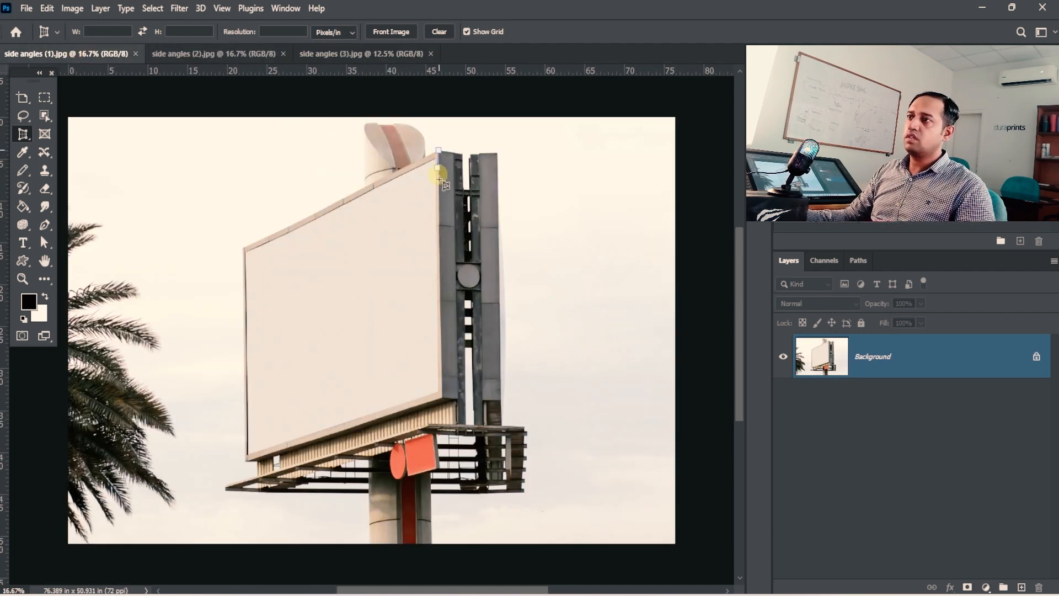
pyautogui.click(443, 399)
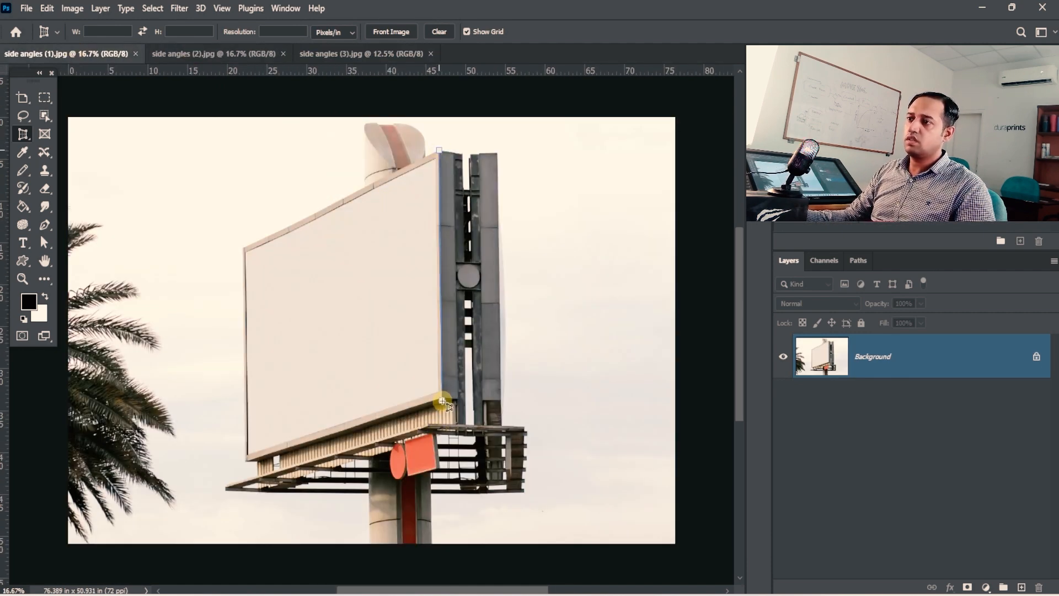
pyautogui.click(242, 459)
pyautogui.click(243, 247)
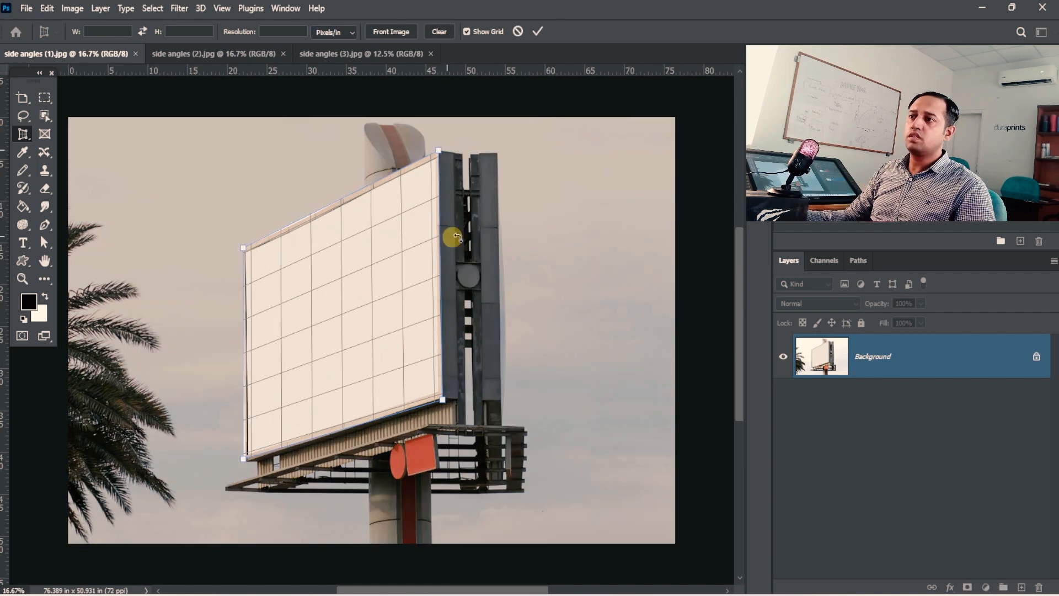
# Step: Extend all four edges of the perspective crop area far outward from the billboard face and apply the crop
pyautogui.moveTo(438, 278); pyautogui.dragTo(615, 276)
pyautogui.moveTo(242, 352); pyautogui.dragTo(61, 395)
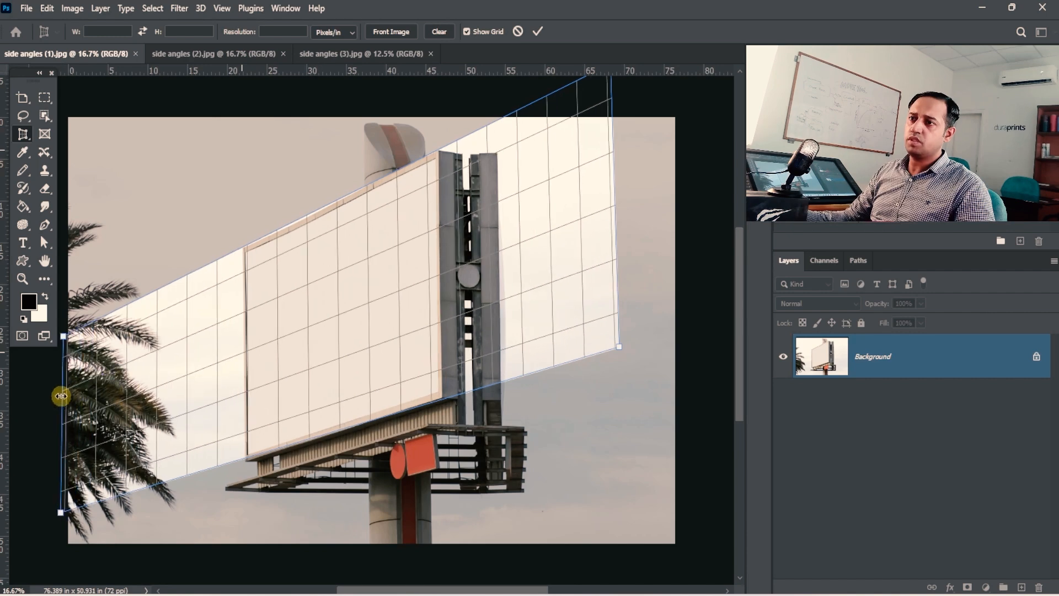
pyautogui.moveTo(336, 200); pyautogui.dragTo(324, 112)
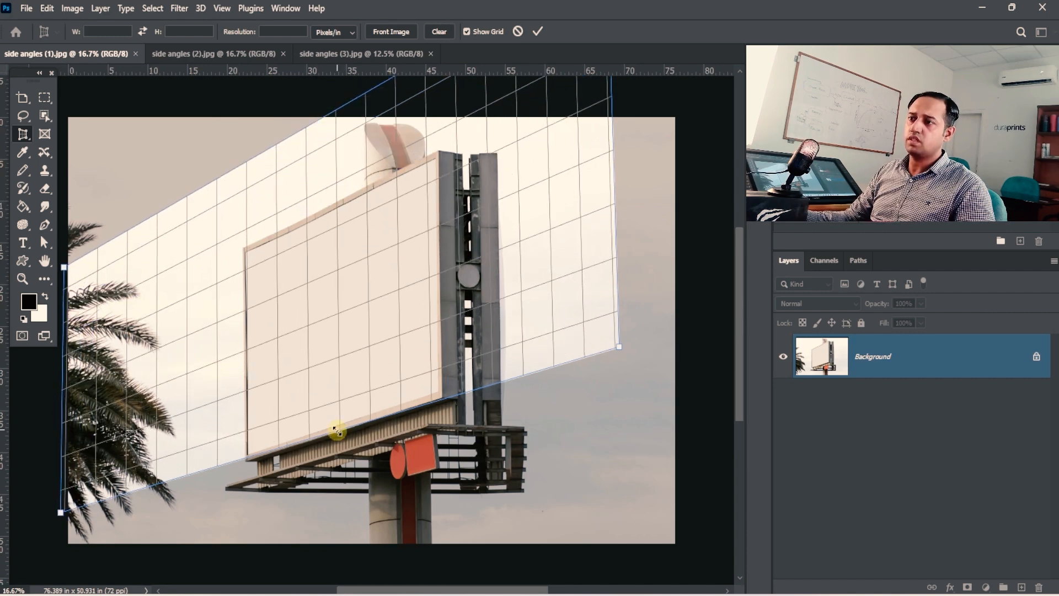
pyautogui.moveTo(342, 432); pyautogui.dragTo(335, 500)
pyautogui.moveTo(340, 565); pyautogui.dragTo(339, 574)
pyautogui.press('Return')
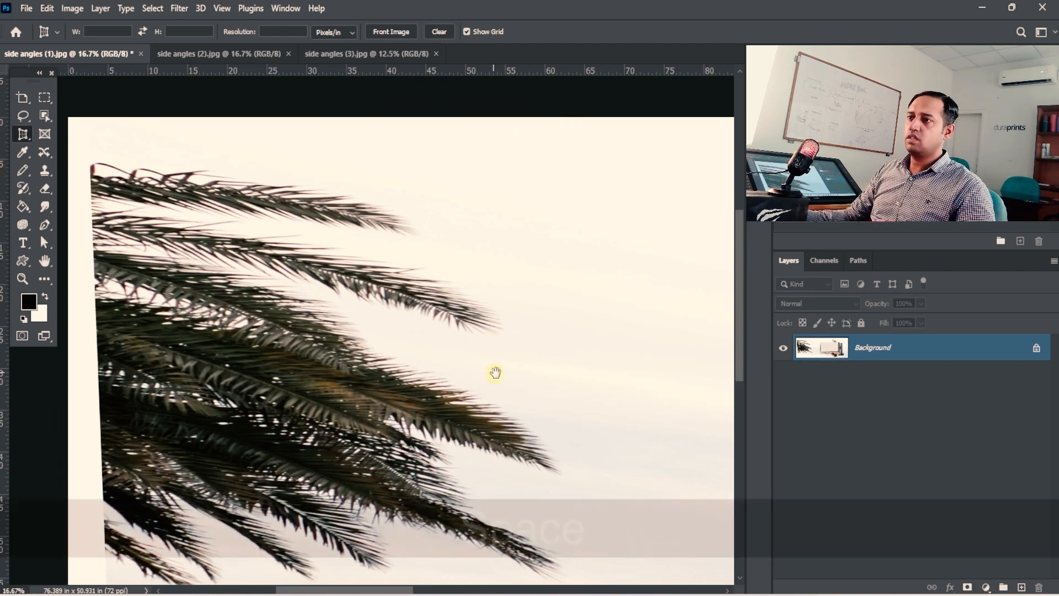
# Step: Inspect the straightened billboard and close side angles (1).jpg without saving the changes
pyautogui.scroll(-5, 492, 293)
pyautogui.moveTo(575, 275); pyautogui.dragTo(406, 292)
pyautogui.moveTo(369, 257); pyautogui.dragTo(458, 265)
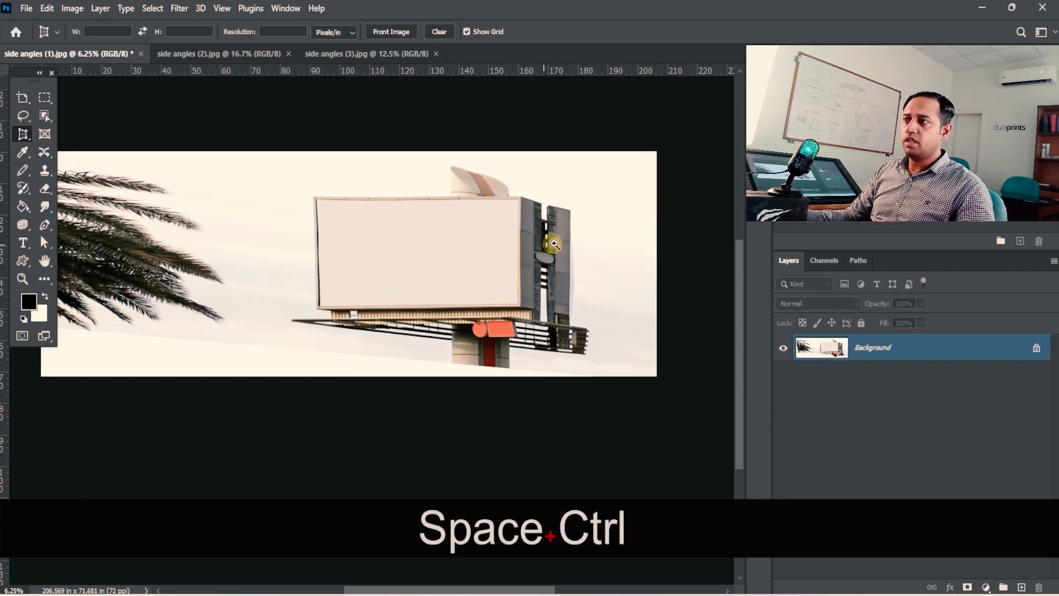
pyautogui.moveTo(560, 233); pyautogui.dragTo(577, 236)
pyautogui.moveTo(508, 255); pyautogui.dragTo(521, 267)
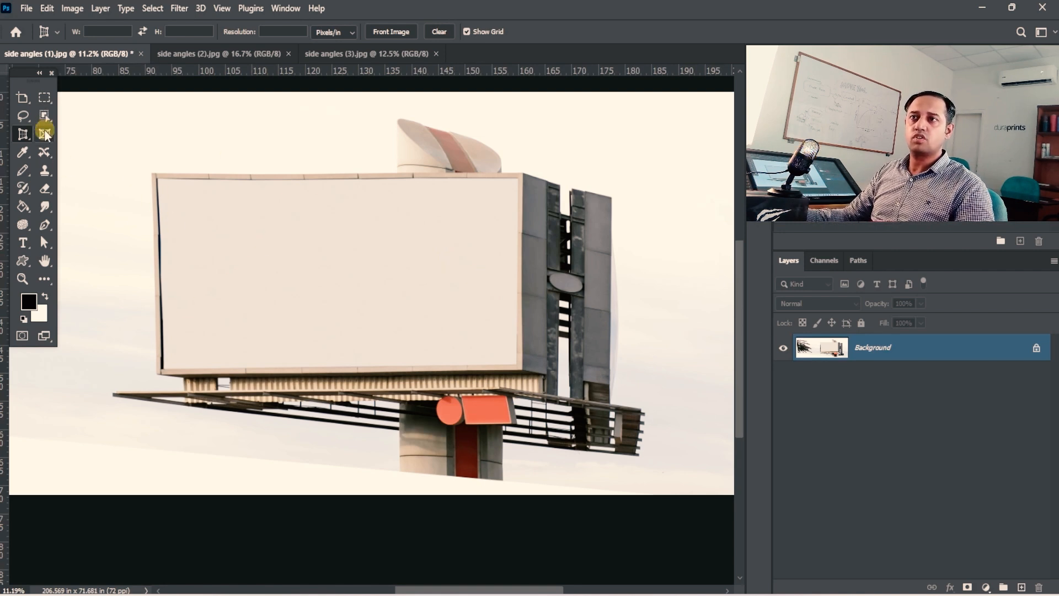
pyautogui.click(141, 53)
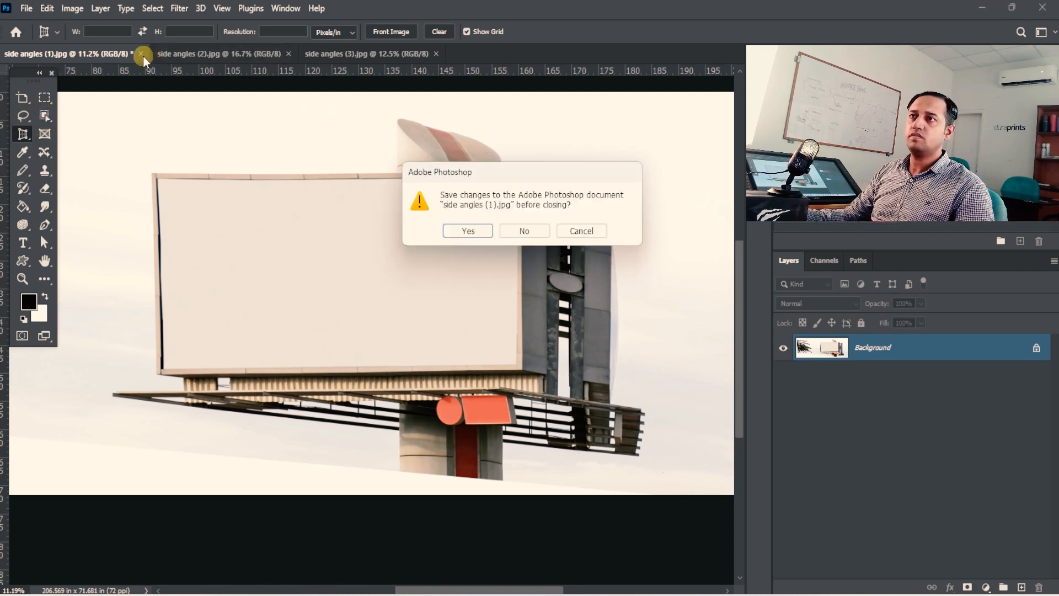
pyautogui.click(524, 230)
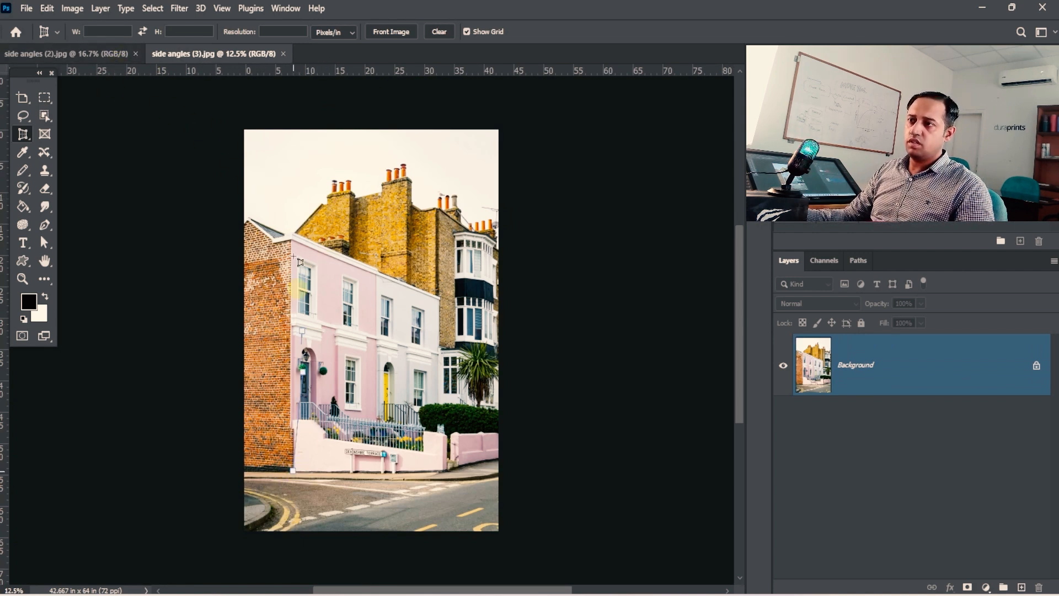
# Step: In side angles (3).jpg, mark a four-corner perspective crop area around the pink-and-white house front
pyautogui.click(294, 232)
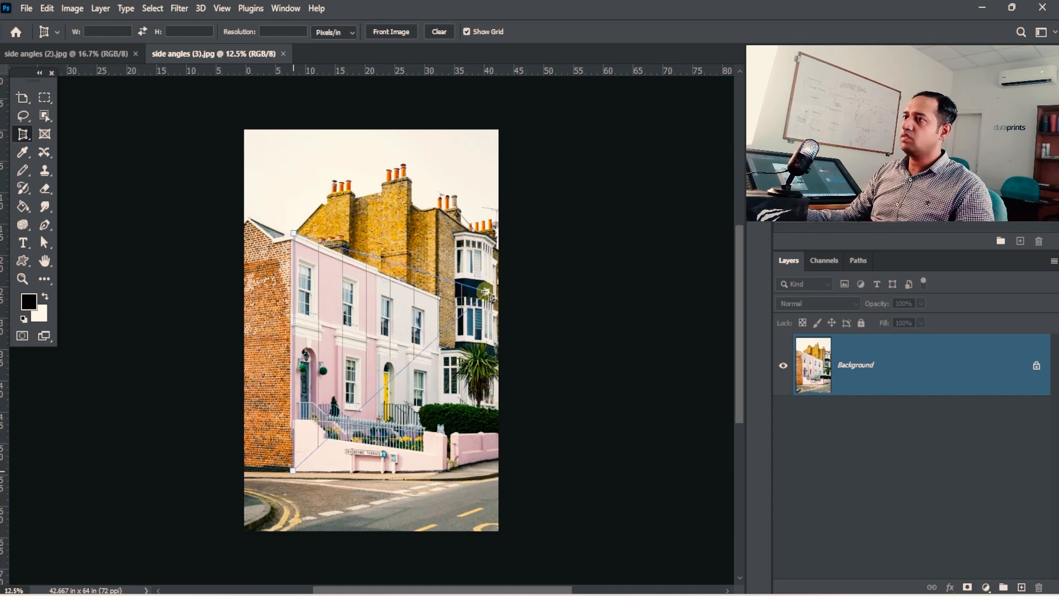
pyautogui.click(441, 302)
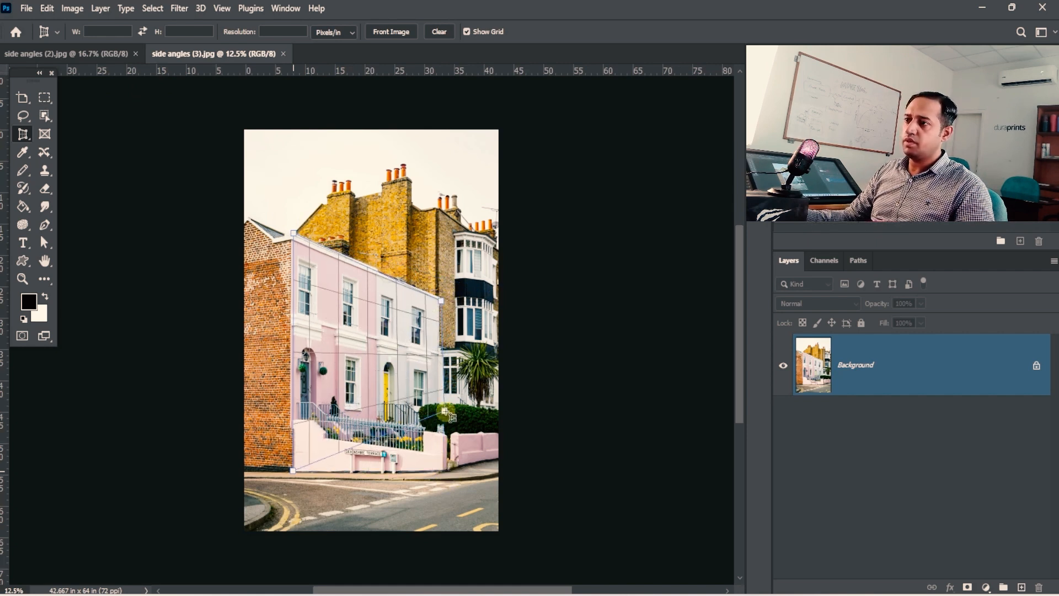
pyautogui.click(445, 473)
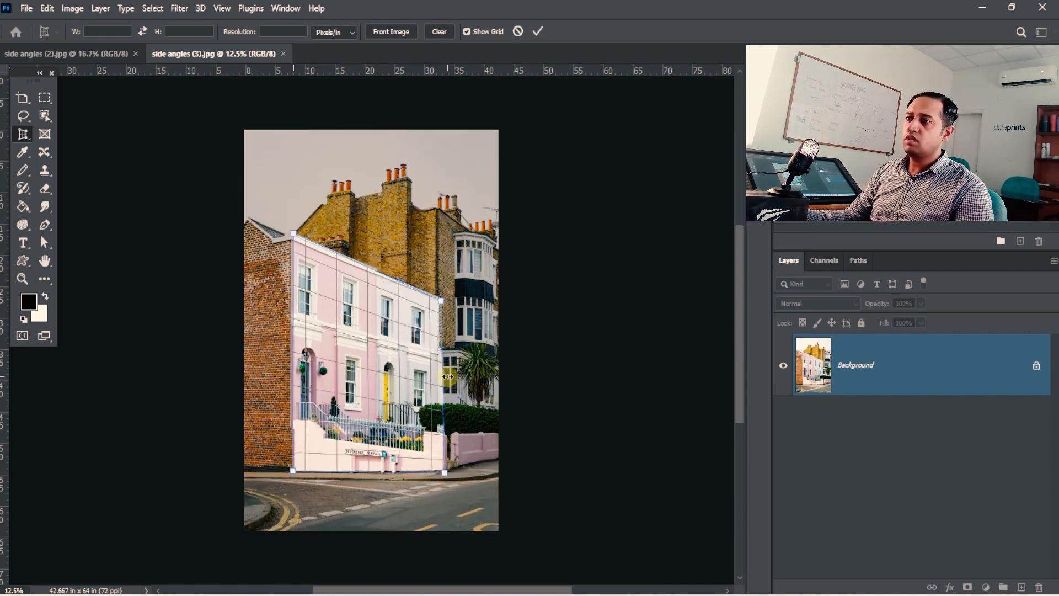
# Step: Extend all four edges of the house's perspective crop area beyond the image borders and apply the crop
pyautogui.moveTo(445, 375); pyautogui.dragTo(547, 389)
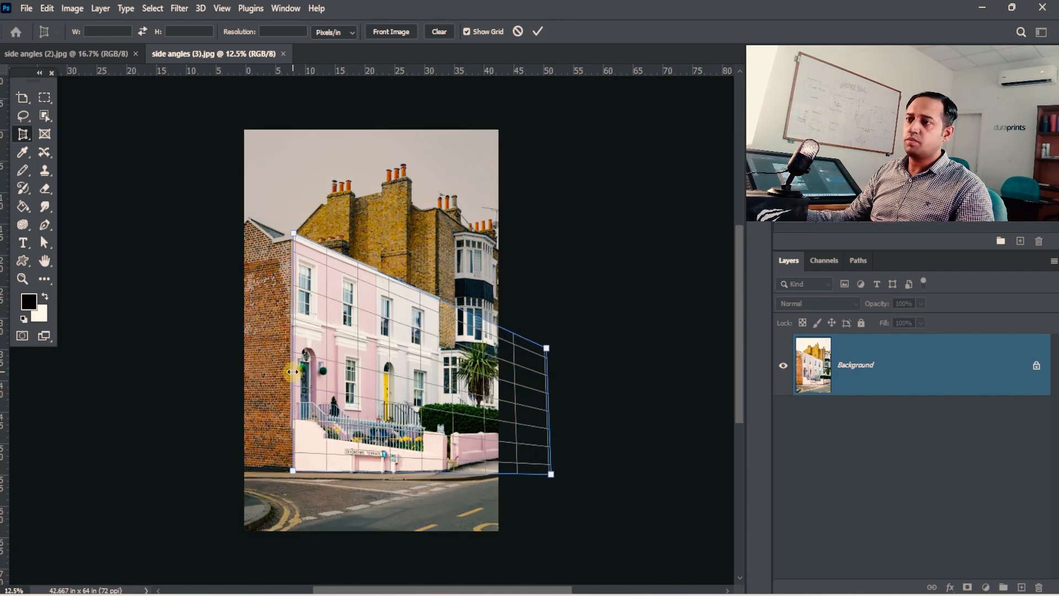
pyautogui.moveTo(292, 372); pyautogui.dragTo(199, 353)
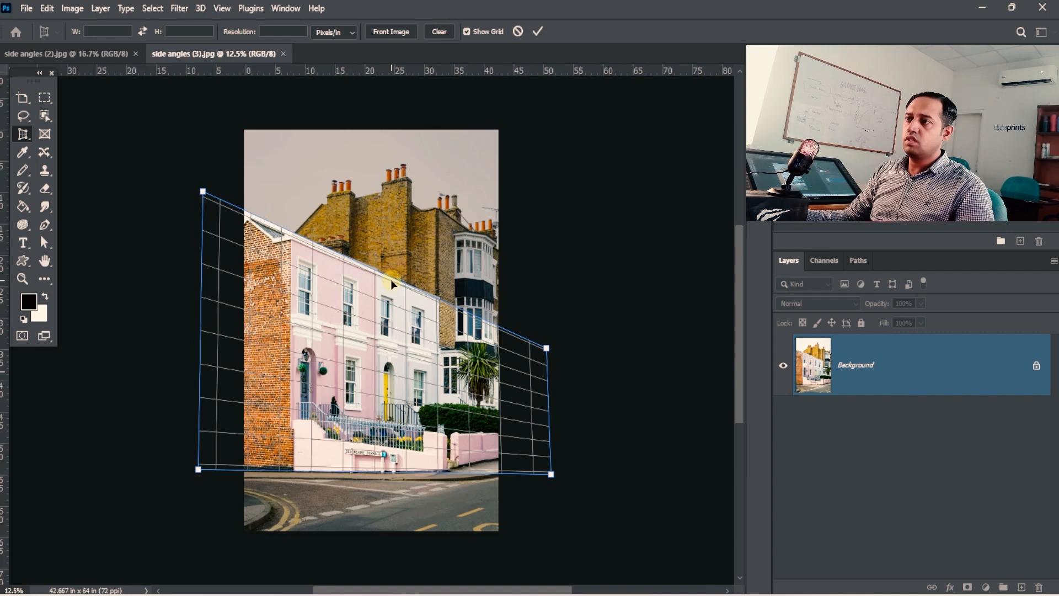
pyautogui.moveTo(392, 278); pyautogui.dragTo(418, 188)
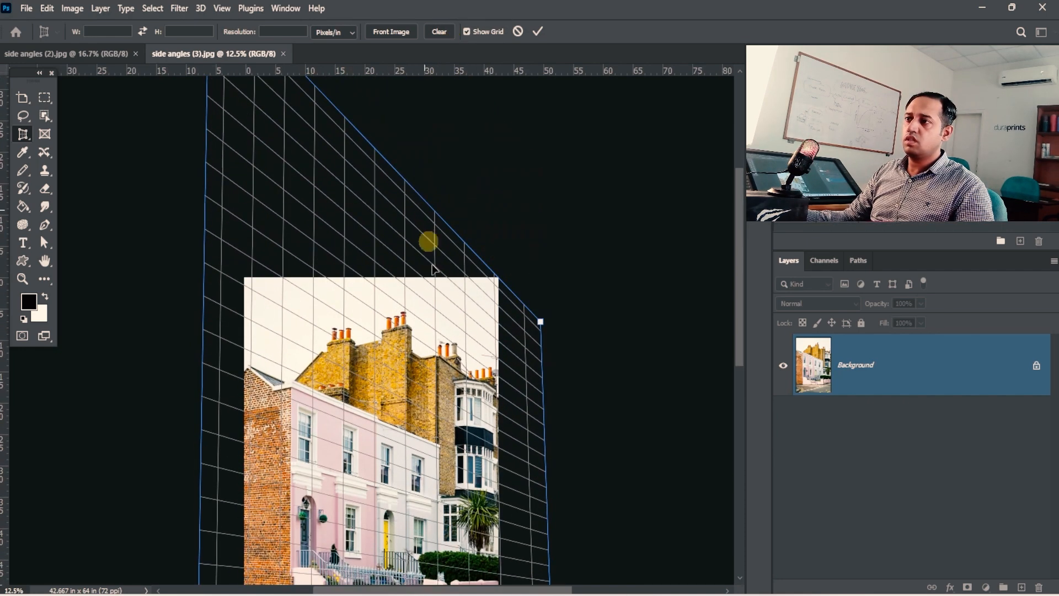
pyautogui.press('space')
pyautogui.moveTo(414, 463); pyautogui.dragTo(392, 236)
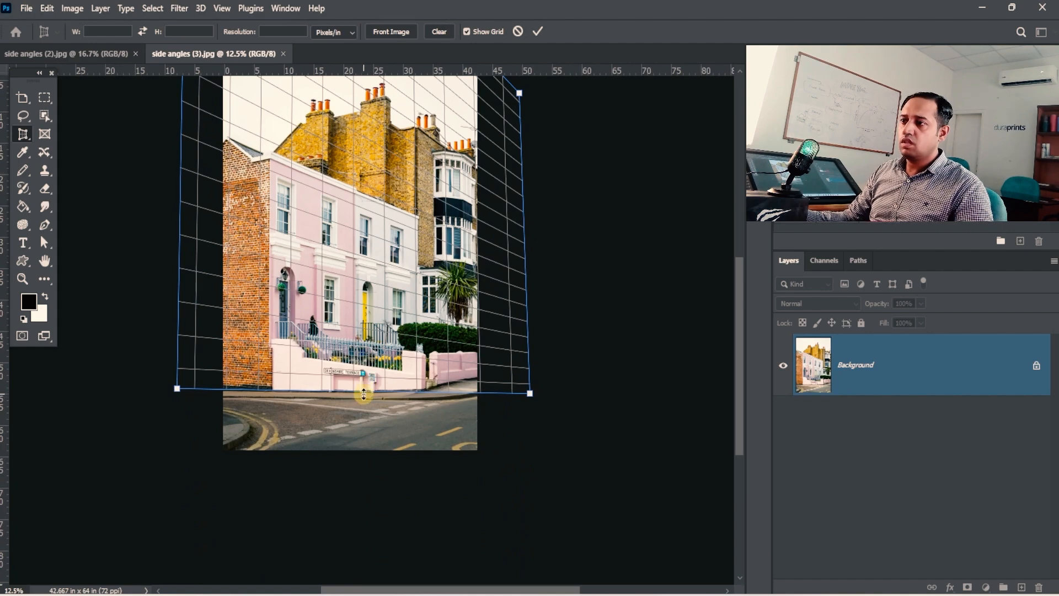
pyautogui.moveTo(364, 394); pyautogui.dragTo(367, 503)
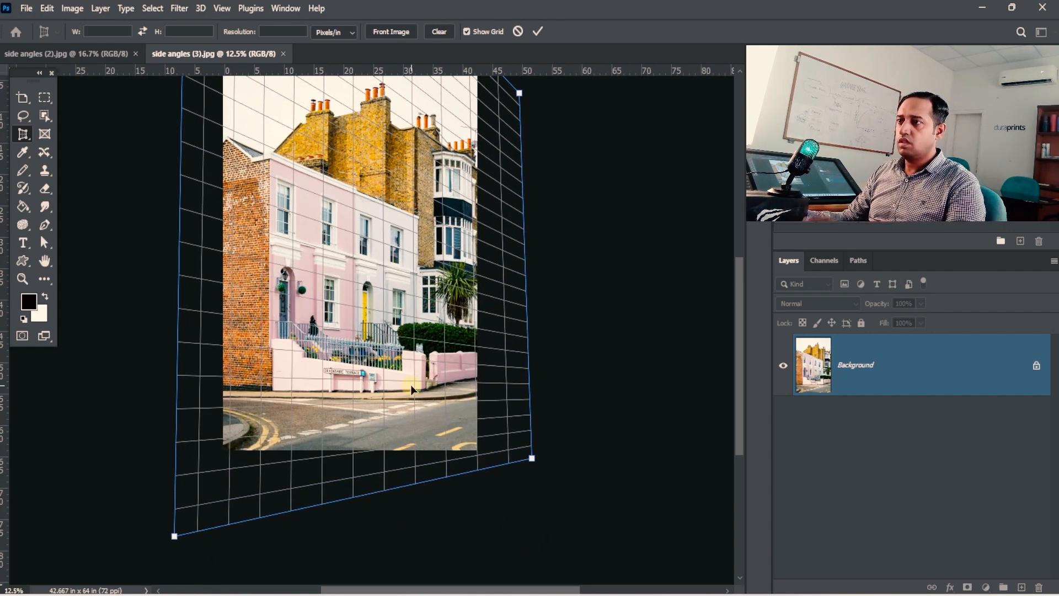
pyautogui.press('Return')
# Step: Select a rectangle around the straightened houses, excluding the blank margins, and crop the image to that selection
pyautogui.press('space')
pyautogui.moveTo(447, 355); pyautogui.dragTo(309, 138)
pyautogui.moveTo(508, 311); pyautogui.dragTo(428, 361)
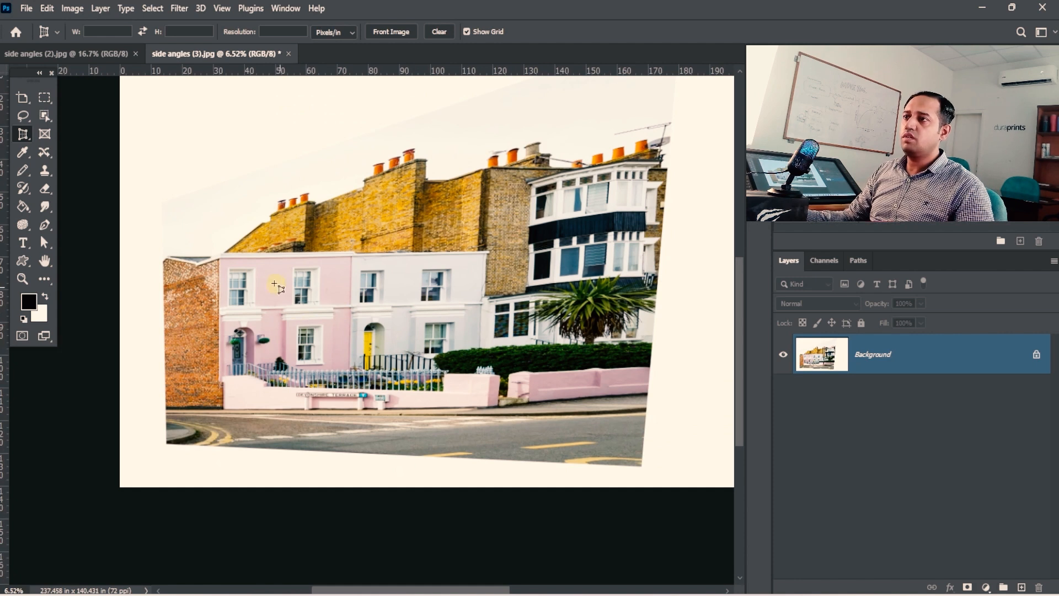
pyautogui.click(44, 97)
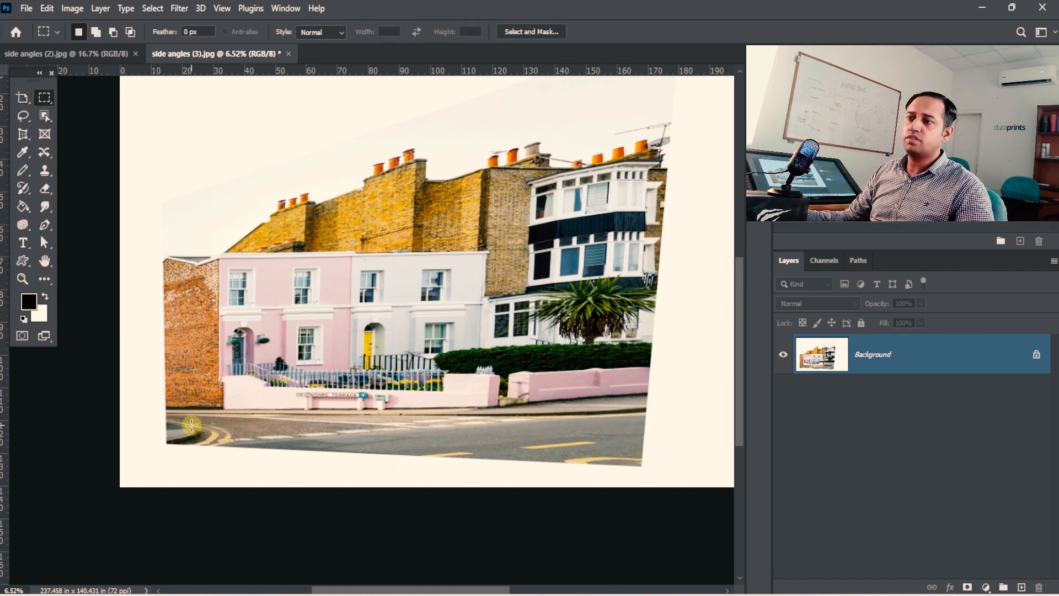
pyautogui.moveTo(193, 432); pyautogui.dragTo(550, 123)
pyautogui.click(72, 8)
pyautogui.click(101, 160)
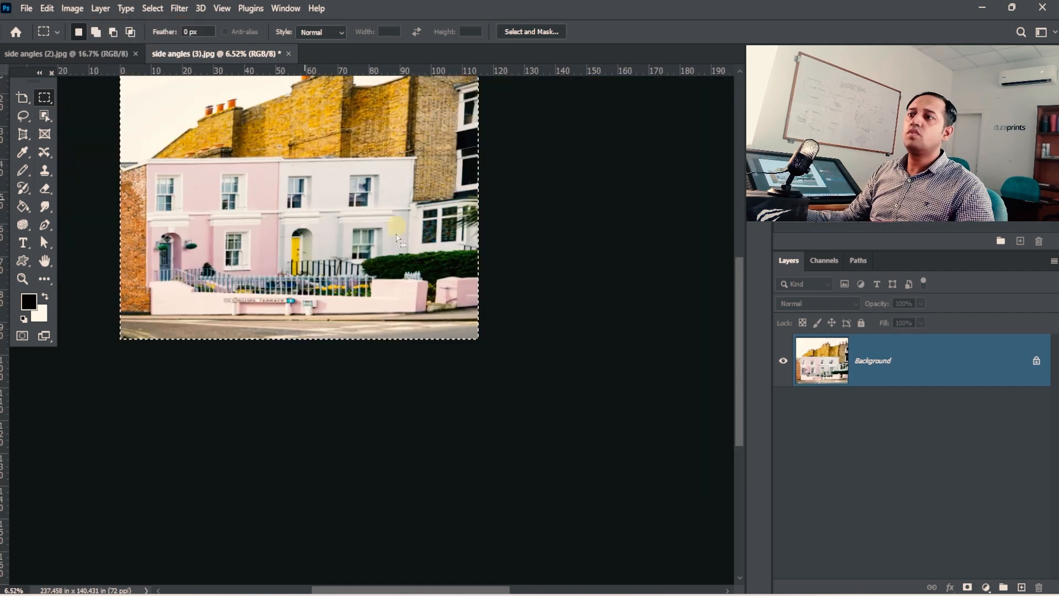
pyautogui.press('space')
pyautogui.moveTo(396, 237); pyautogui.dragTo(433, 300)
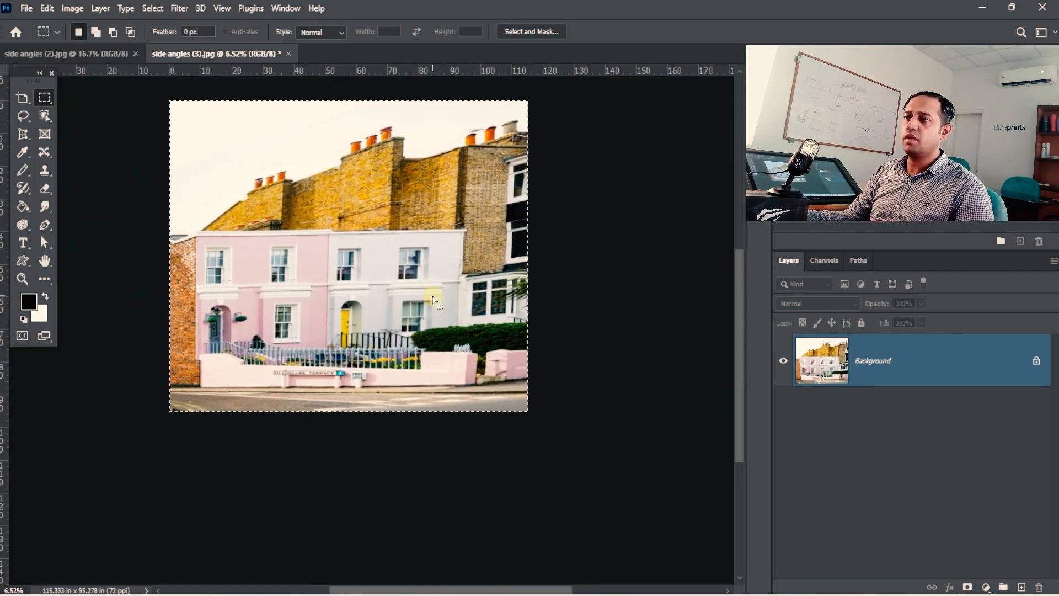
# Step: Deselect the cropped house image and close side angles (3).jpg without saving the changes
pyautogui.hotkey('ctrl', 'd')
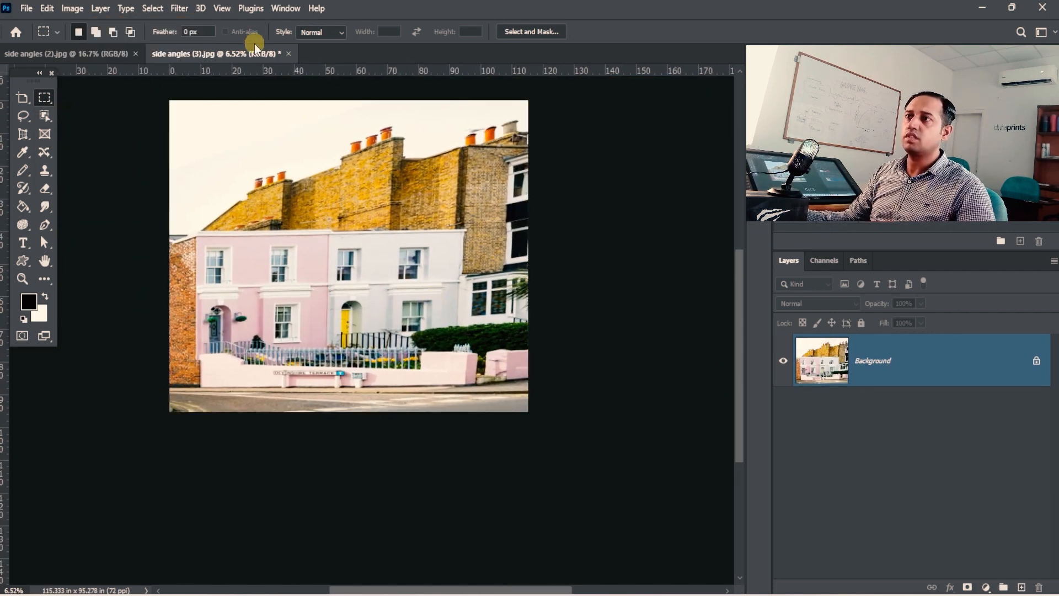
pyautogui.click(288, 54)
pyautogui.click(525, 230)
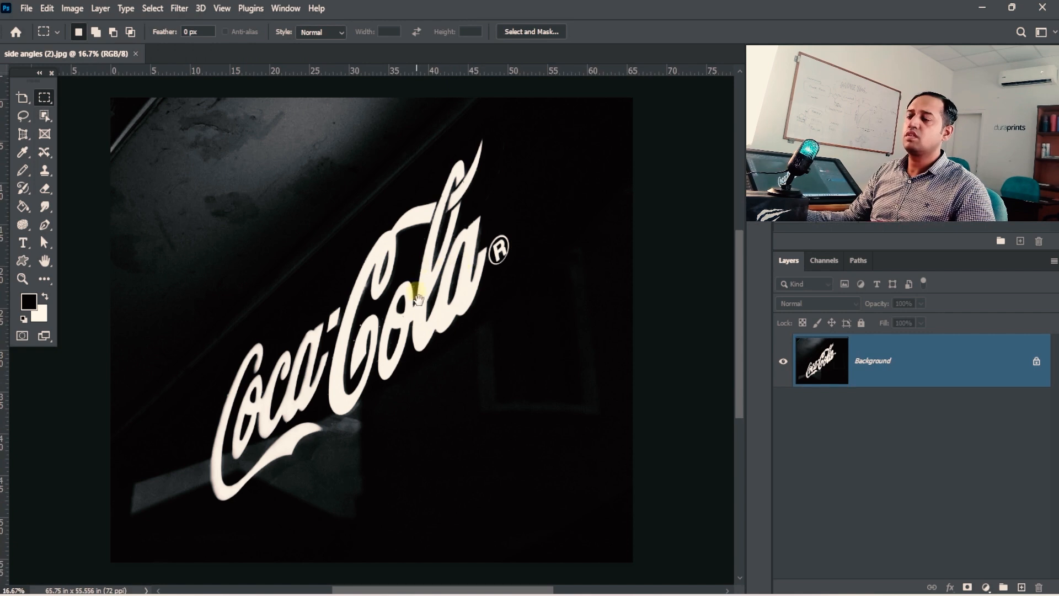
pyautogui.press('space')
pyautogui.moveTo(457, 377); pyautogui.dragTo(443, 284)
pyautogui.keyDown('ctrl'); pyautogui.keyDown('alt'); pyautogui.click(443, 284); pyautogui.keyUp('alt'); pyautogui.keyUp('ctrl')
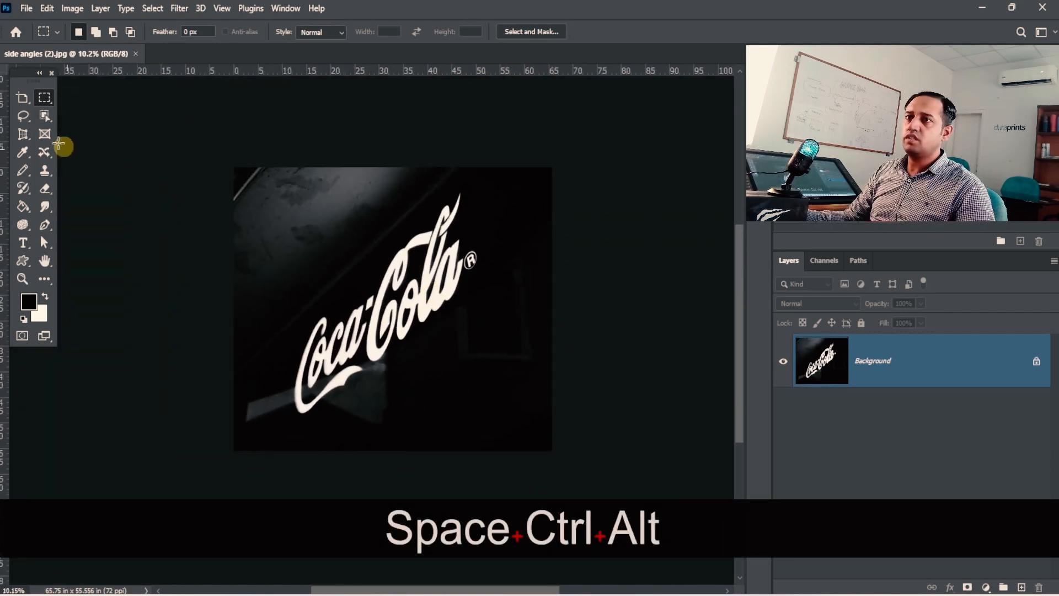
pyautogui.click(23, 98)
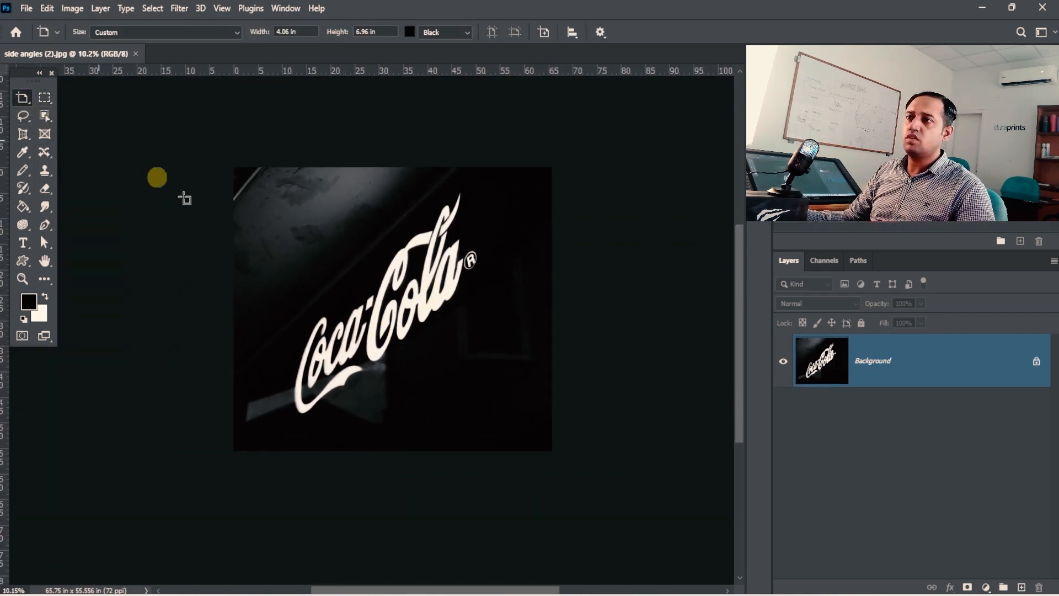
pyautogui.click(281, 339)
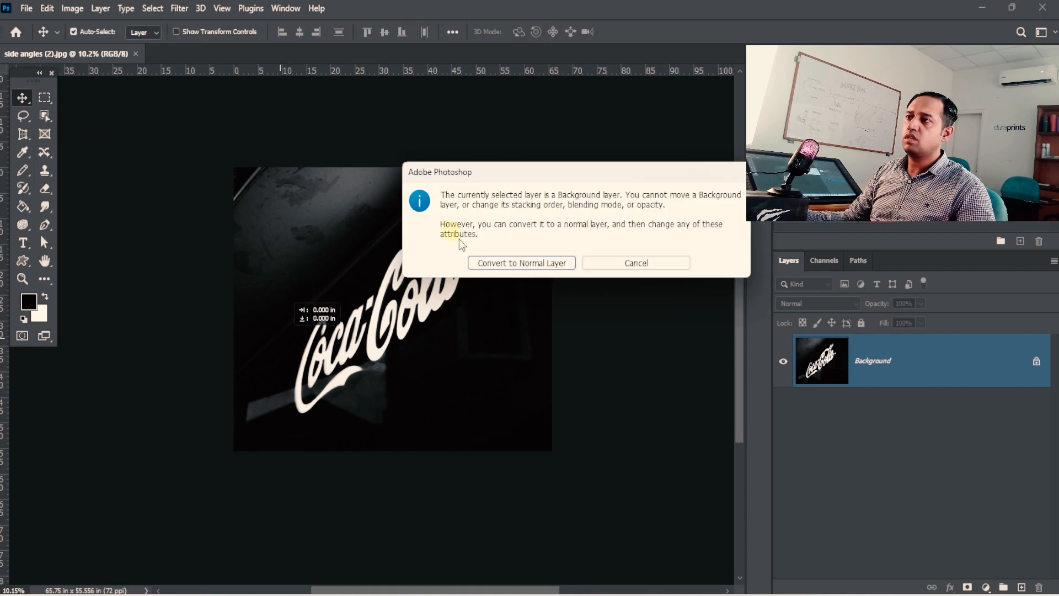
pyautogui.click(629, 263)
# Step: In side angles (2).jpg, mark a four-corner perspective crop area around the slanted Coca-Cola logo
pyautogui.click(26, 135)
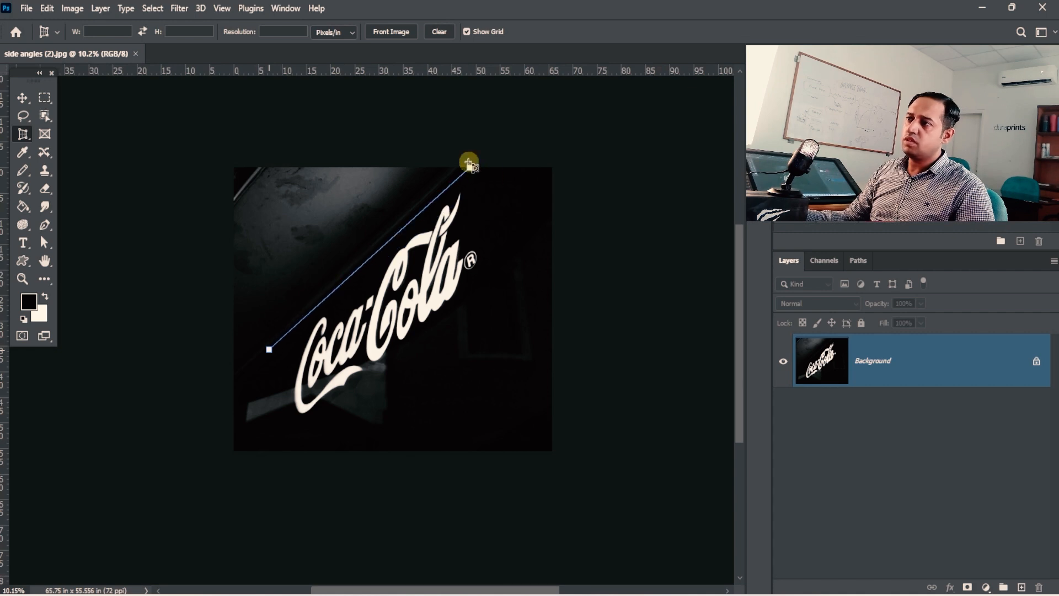
pyautogui.click(468, 167)
pyautogui.click(509, 277)
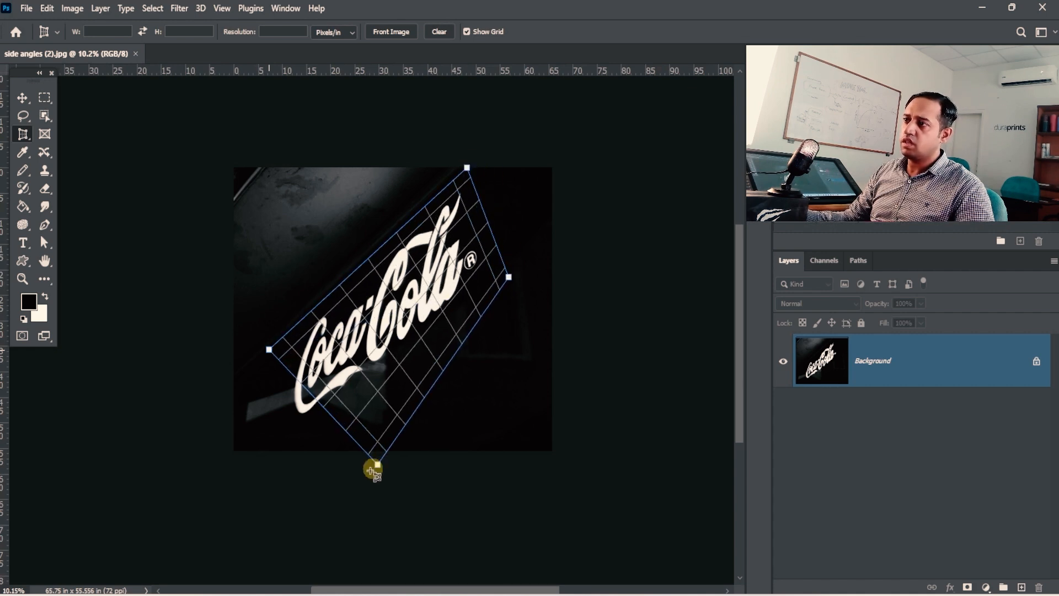
pyautogui.click(296, 473)
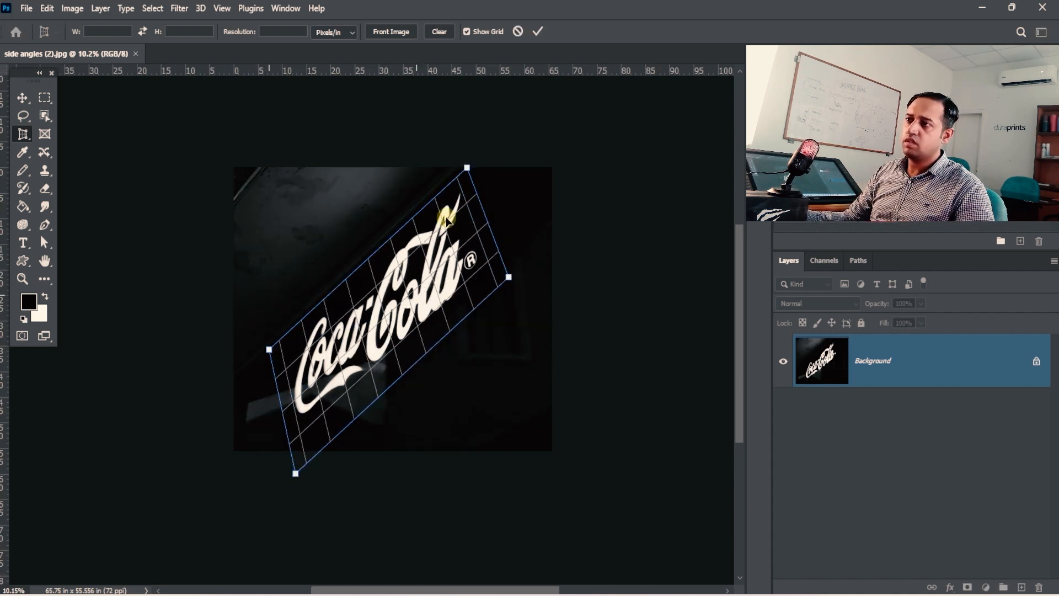
# Step: Extend both short ends of the logo's perspective crop area beyond the image borders and apply the crop
pyautogui.moveTo(486, 215); pyautogui.dragTo(586, 168)
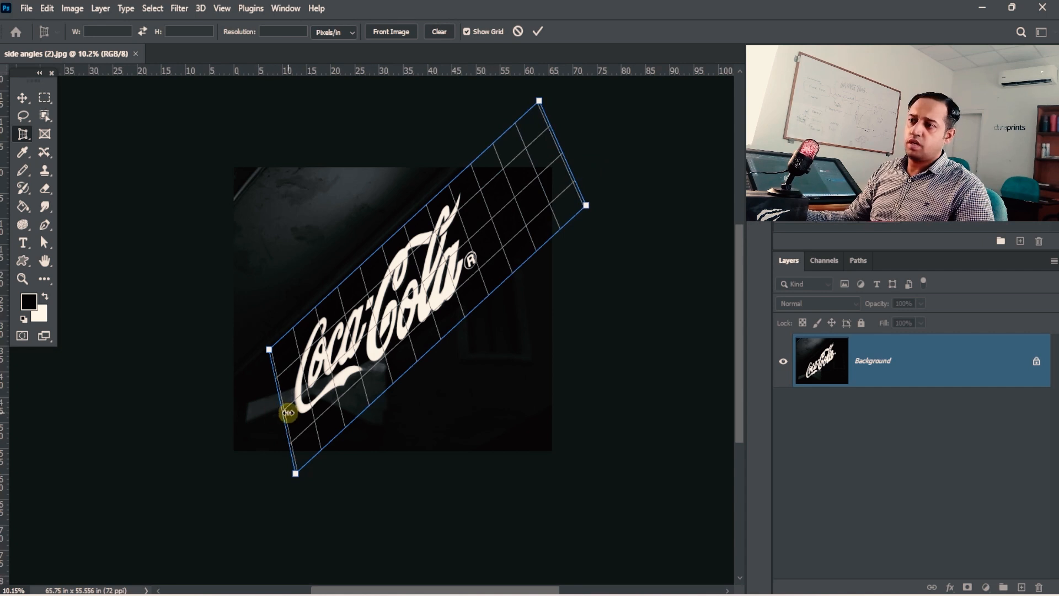
pyautogui.moveTo(284, 412); pyautogui.dragTo(220, 442)
pyautogui.moveTo(417, 362); pyautogui.dragTo(399, 333)
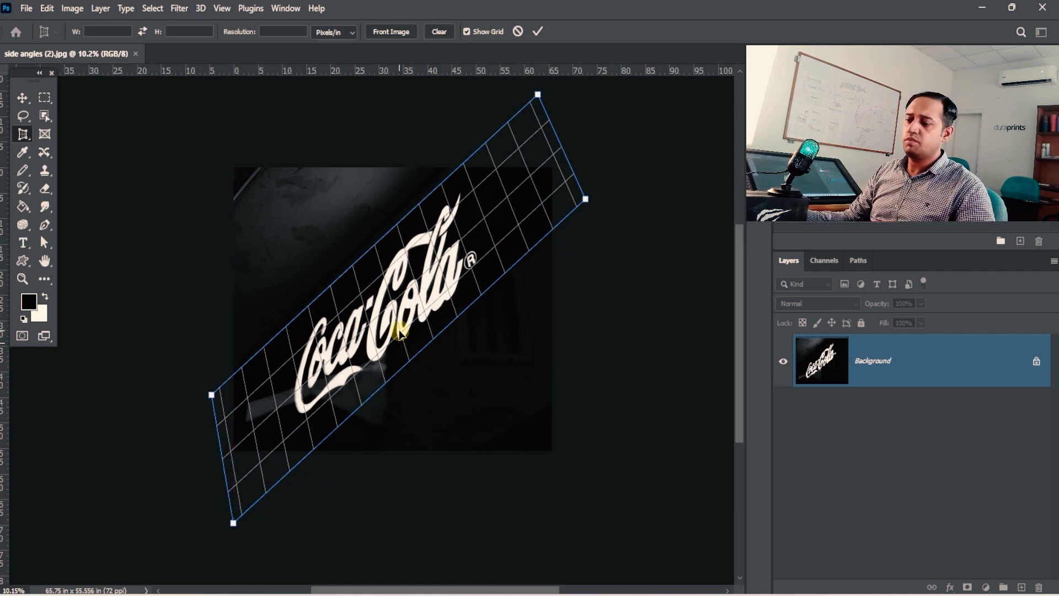
pyautogui.press('Return')
# Step: Select a rectangle around the straightened Coca-Cola logo, leaving out most of the blank corners, and crop the image to that selection
pyautogui.press('space')
pyautogui.moveTo(485, 314); pyautogui.dragTo(463, 402)
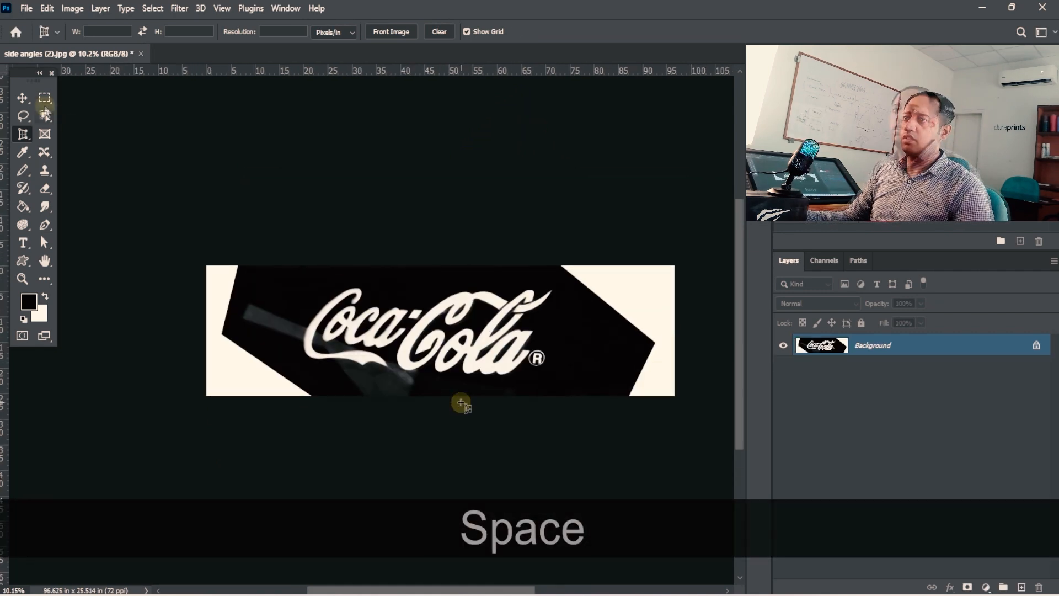
pyautogui.click(44, 98)
pyautogui.moveTo(288, 271); pyautogui.dragTo(567, 388)
pyautogui.click(72, 9)
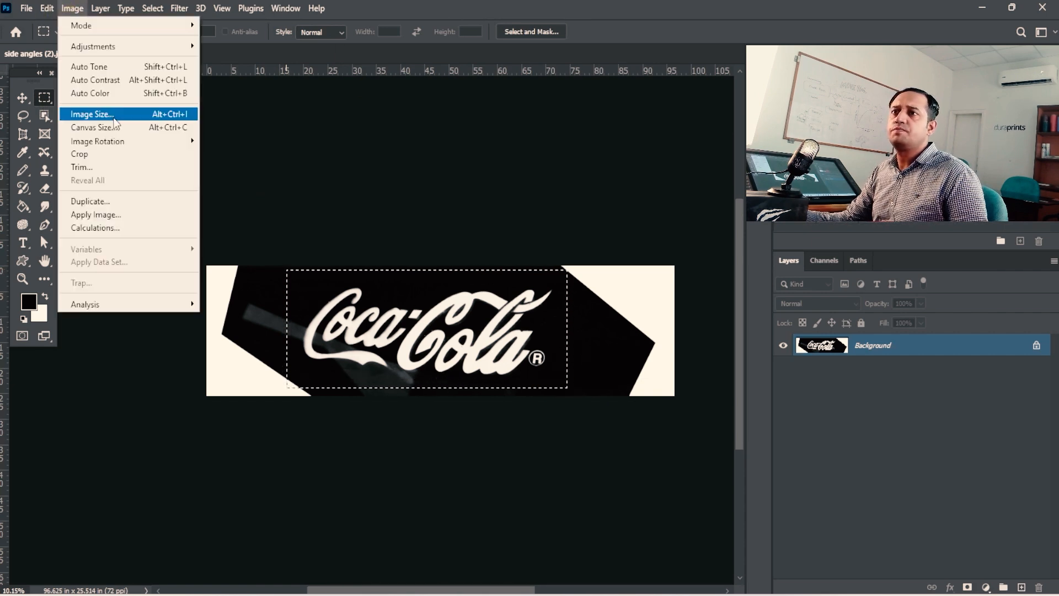
pyautogui.click(121, 154)
pyautogui.press('ctrl')
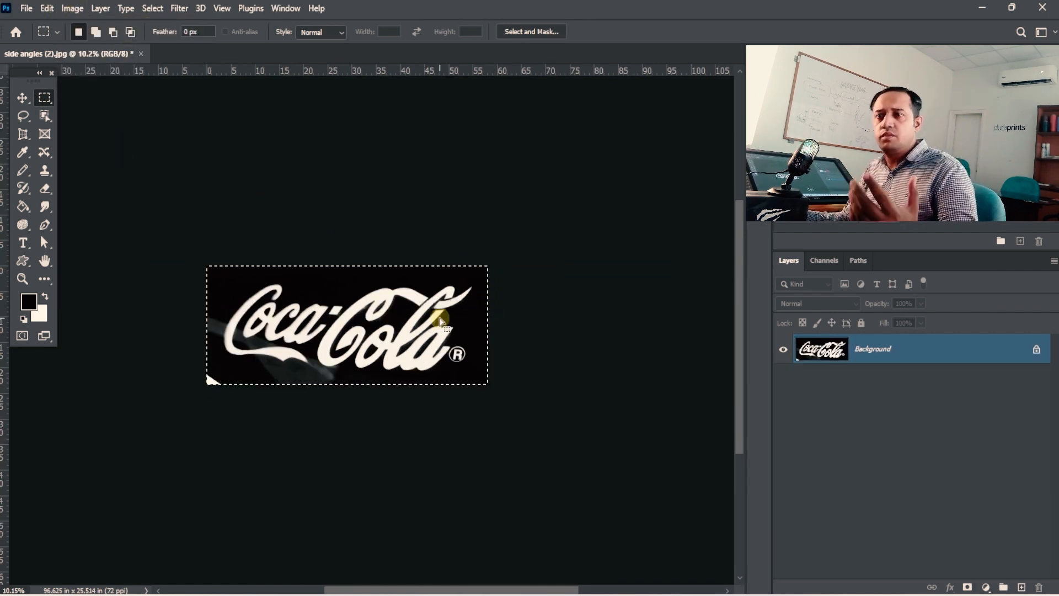